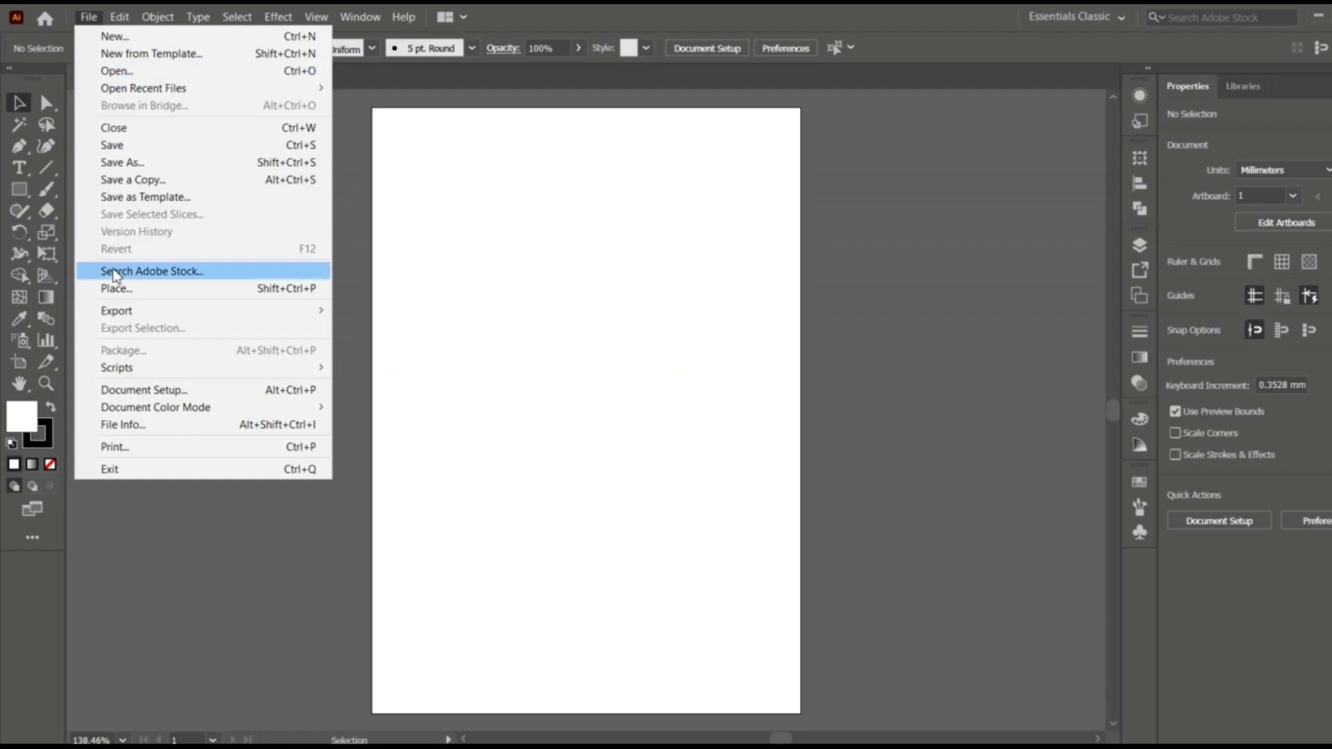
# Place the Hello Kitty image on the artboard, enlarge it, and center it
pyautogui.click(169, 283)
pyautogui.press('Escape')
pyautogui.click(472, 264)
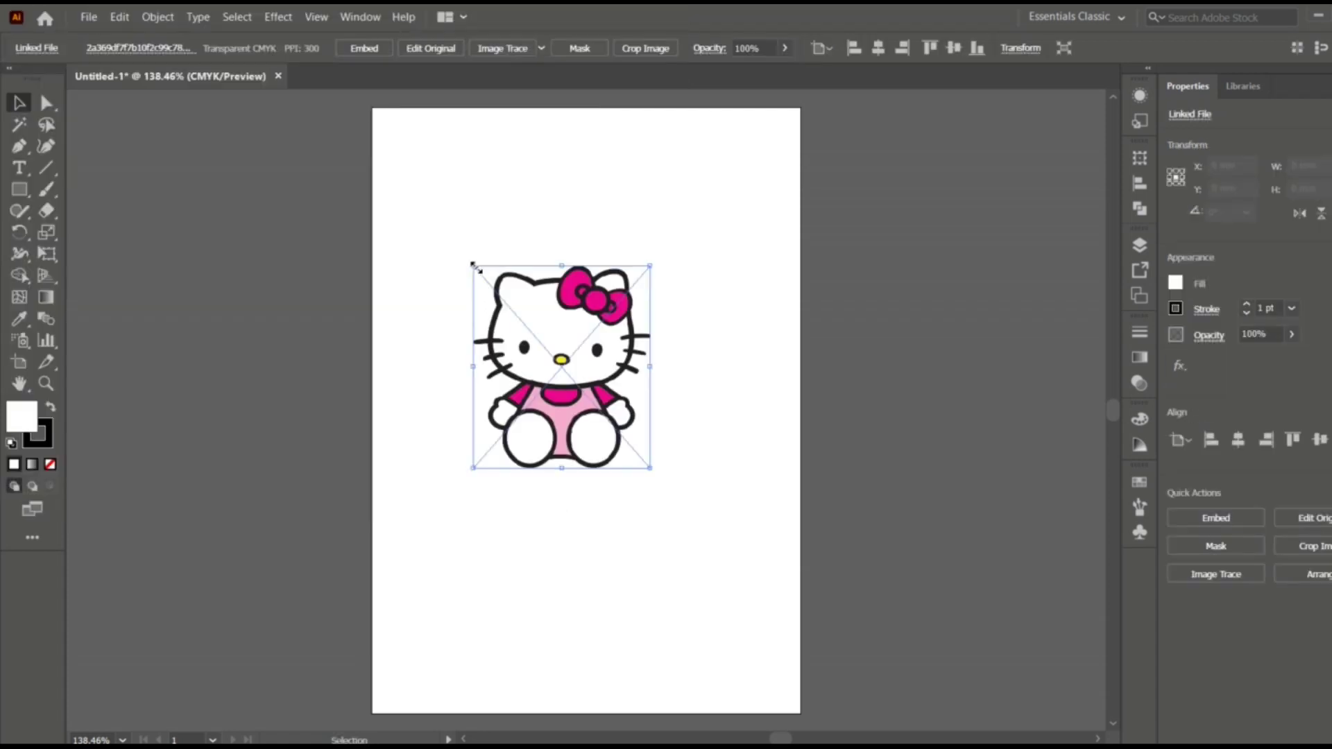
pyautogui.moveTo(647, 461); pyautogui.dragTo(742, 616)
pyautogui.moveTo(473, 614); pyautogui.dragTo(364, 648)
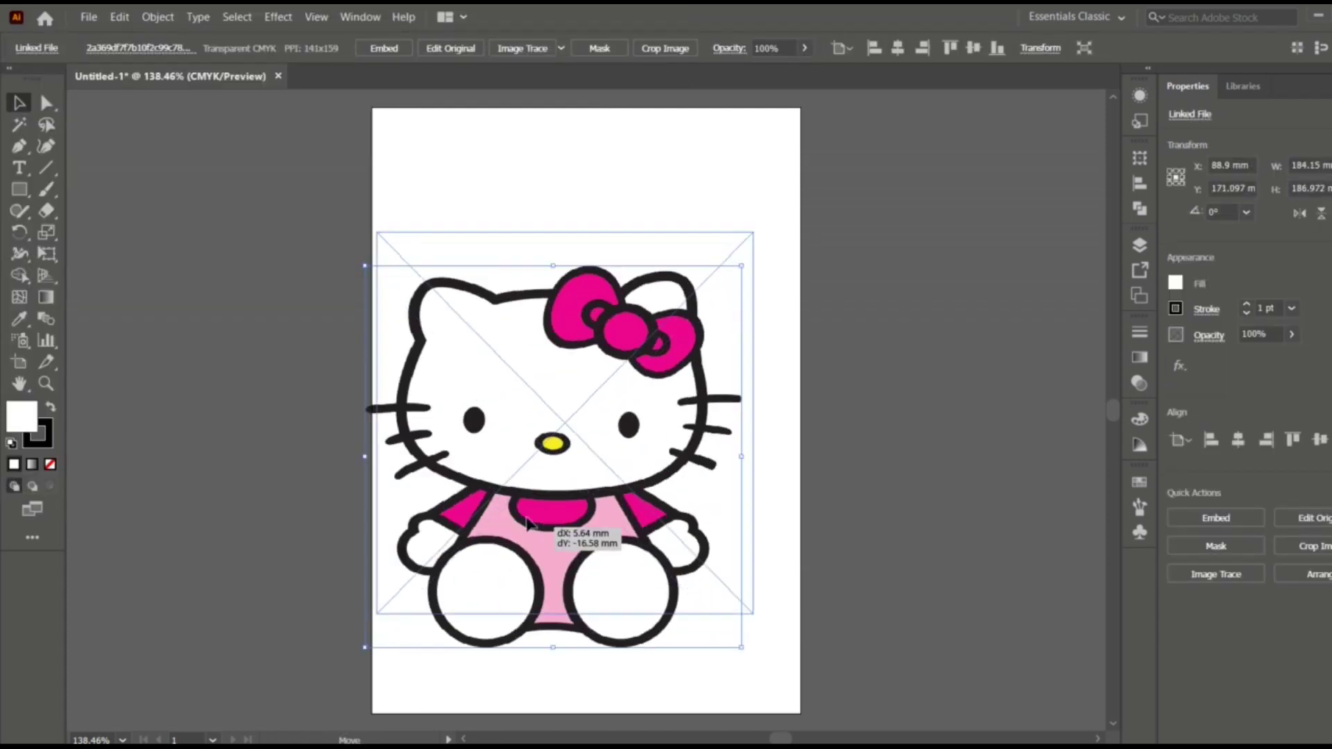
pyautogui.moveTo(540, 521); pyautogui.dragTo(573, 465)
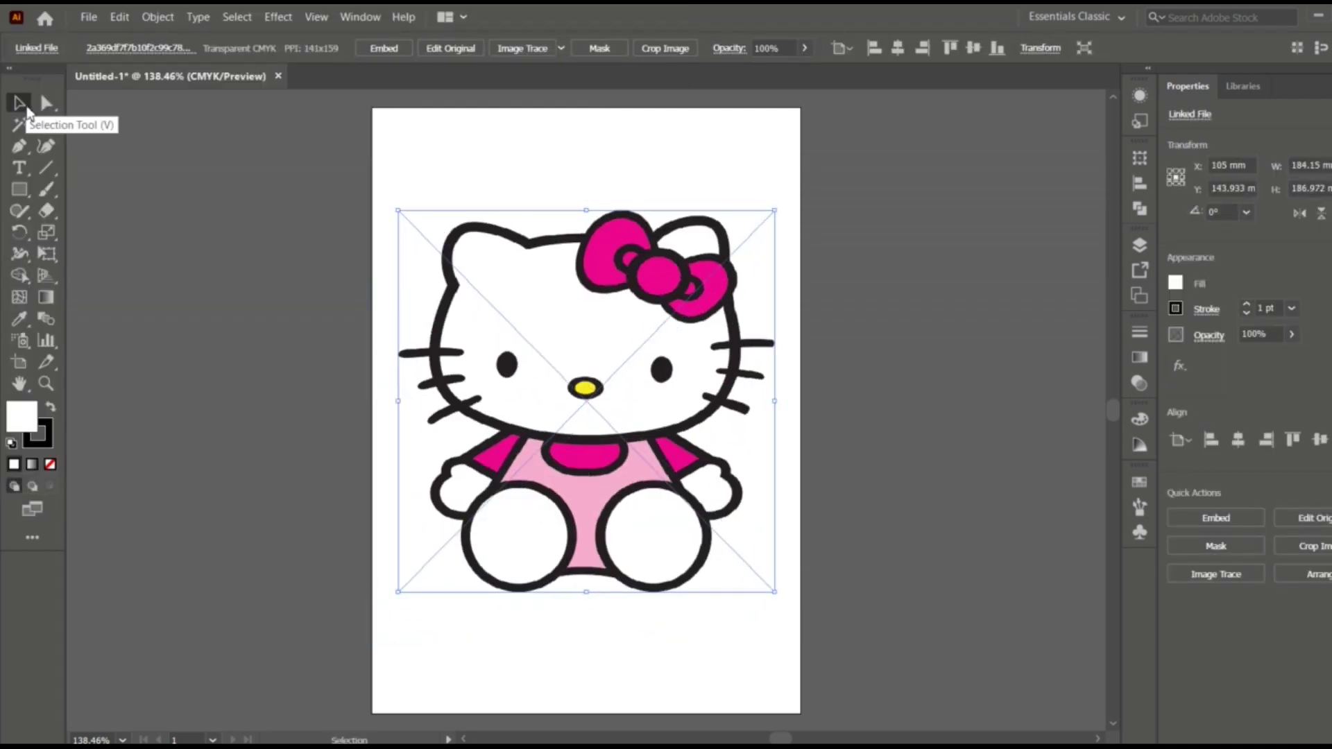
# Make the image layer a dimmed Template layer and add a new empty layer for tracing
pyautogui.click(1140, 245)
pyautogui.click(1110, 237)
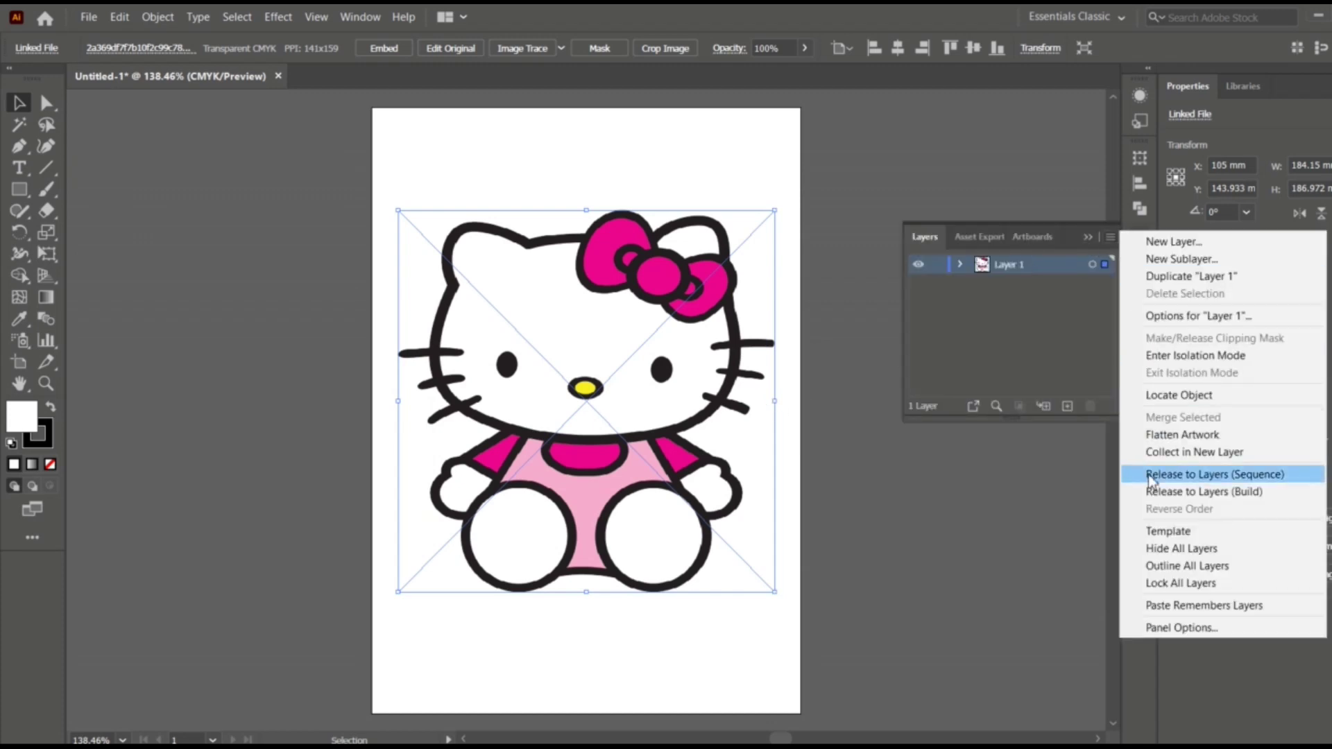
pyautogui.click(1180, 630)
pyautogui.click(1067, 406)
pyautogui.click(918, 266)
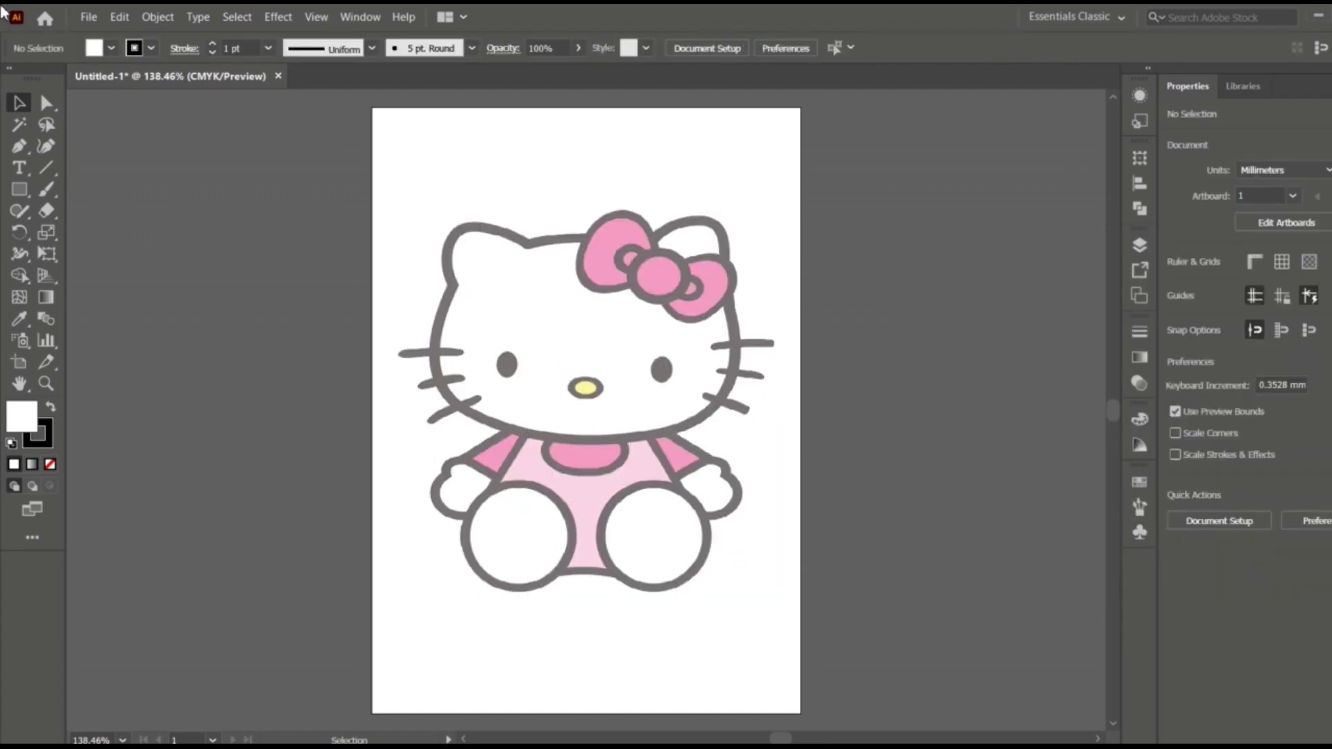
# Zoom in and start an unfilled Pen path at the top of Hello Kitty's head
pyautogui.click(16, 151)
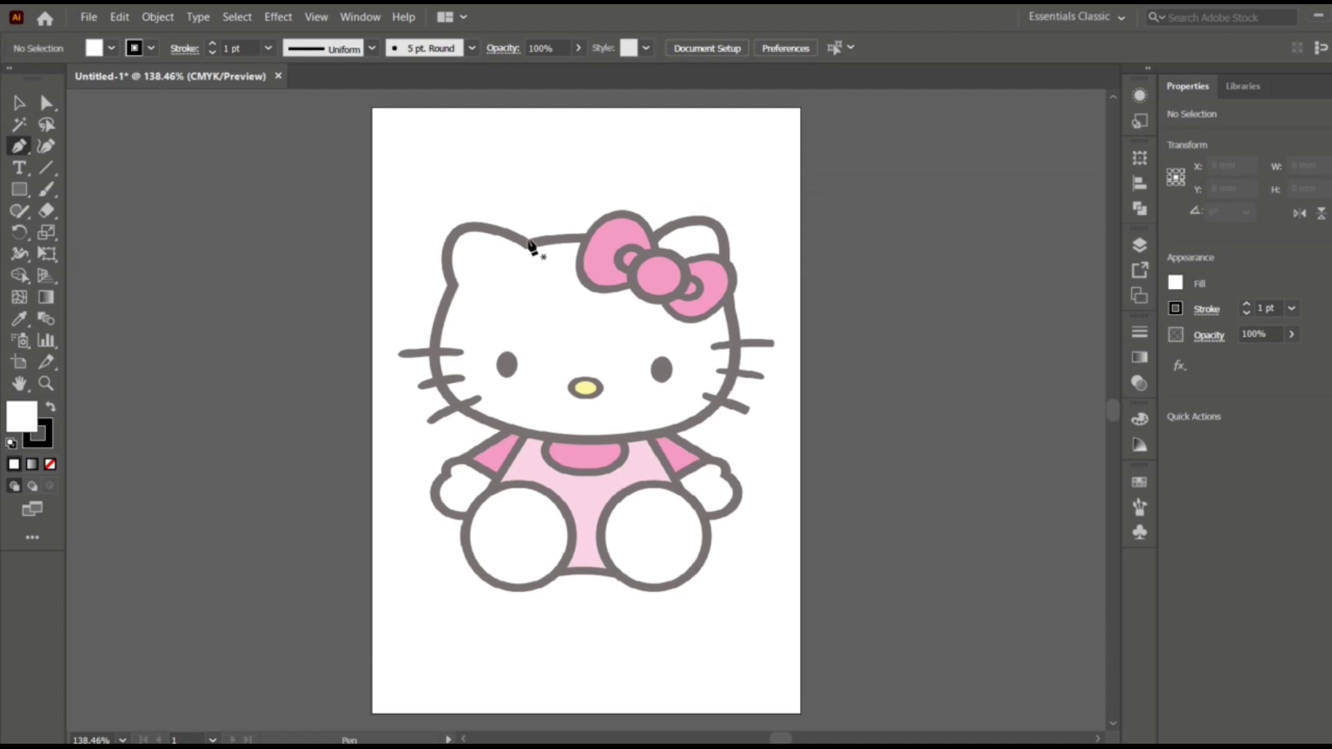
pyautogui.scroll(1, 527, 243)
pyautogui.scroll(1, 526, 243)
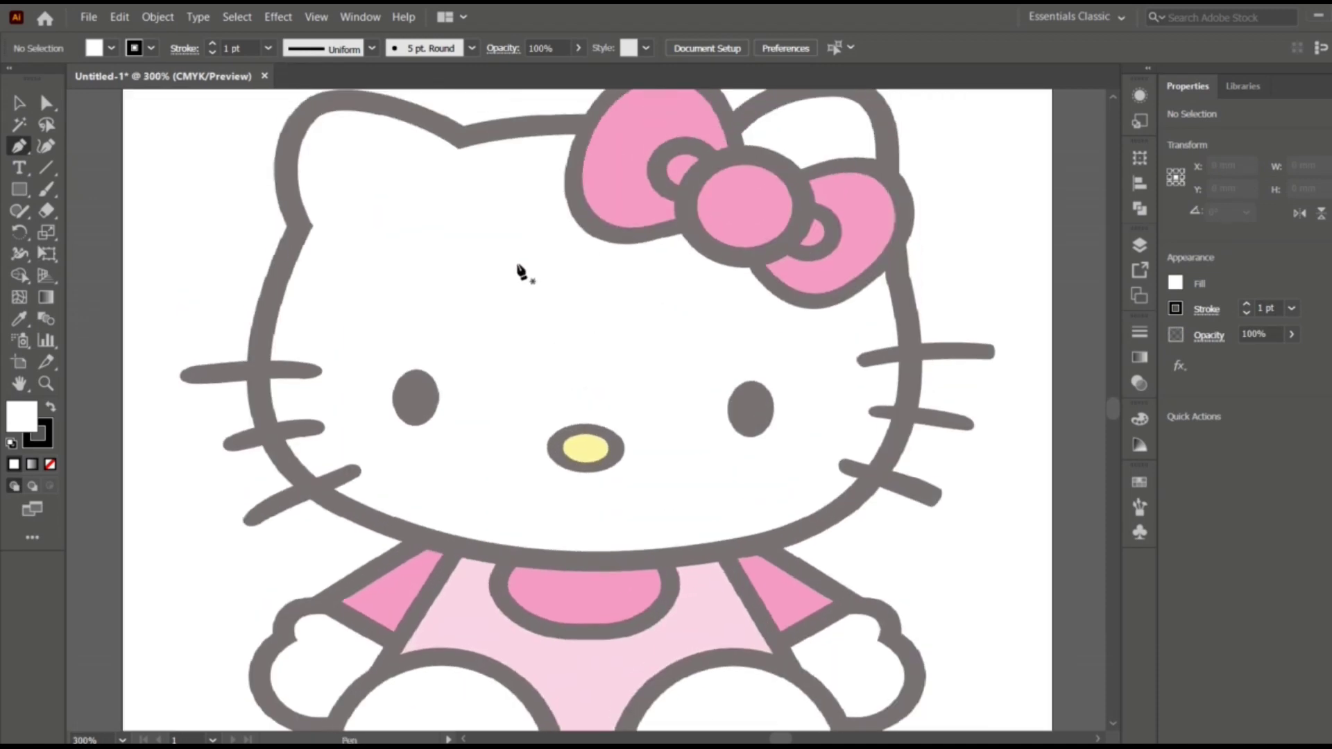
pyautogui.scroll(1, 521, 271)
pyautogui.click(461, 230)
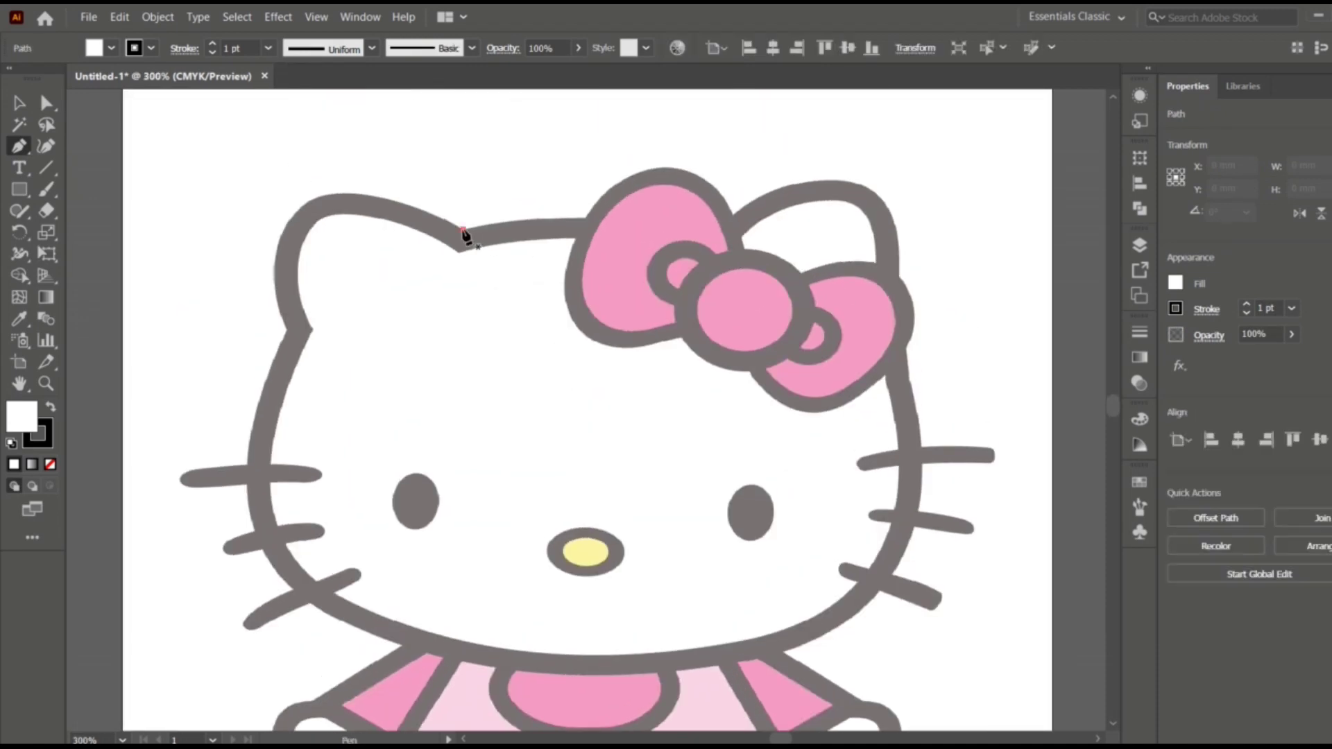
pyautogui.moveTo(613, 221); pyautogui.dragTo(614, 222)
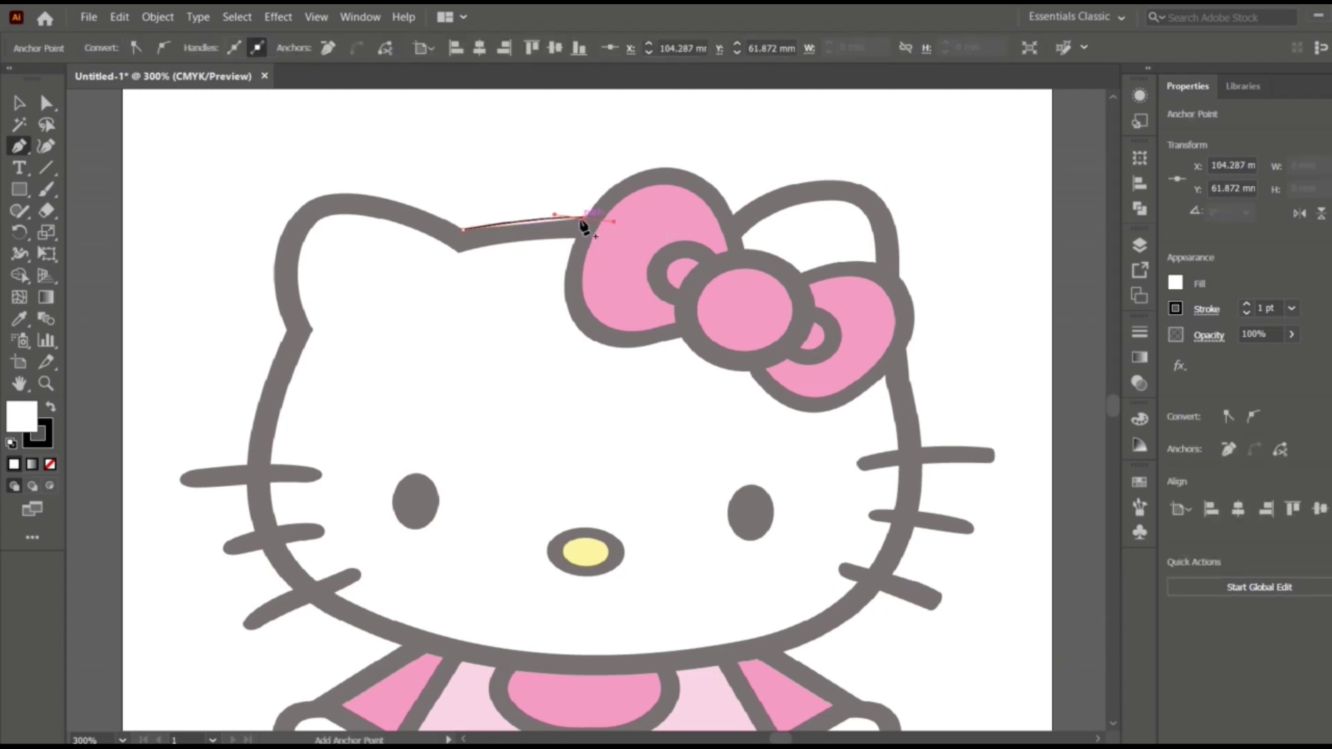
pyautogui.click(50, 464)
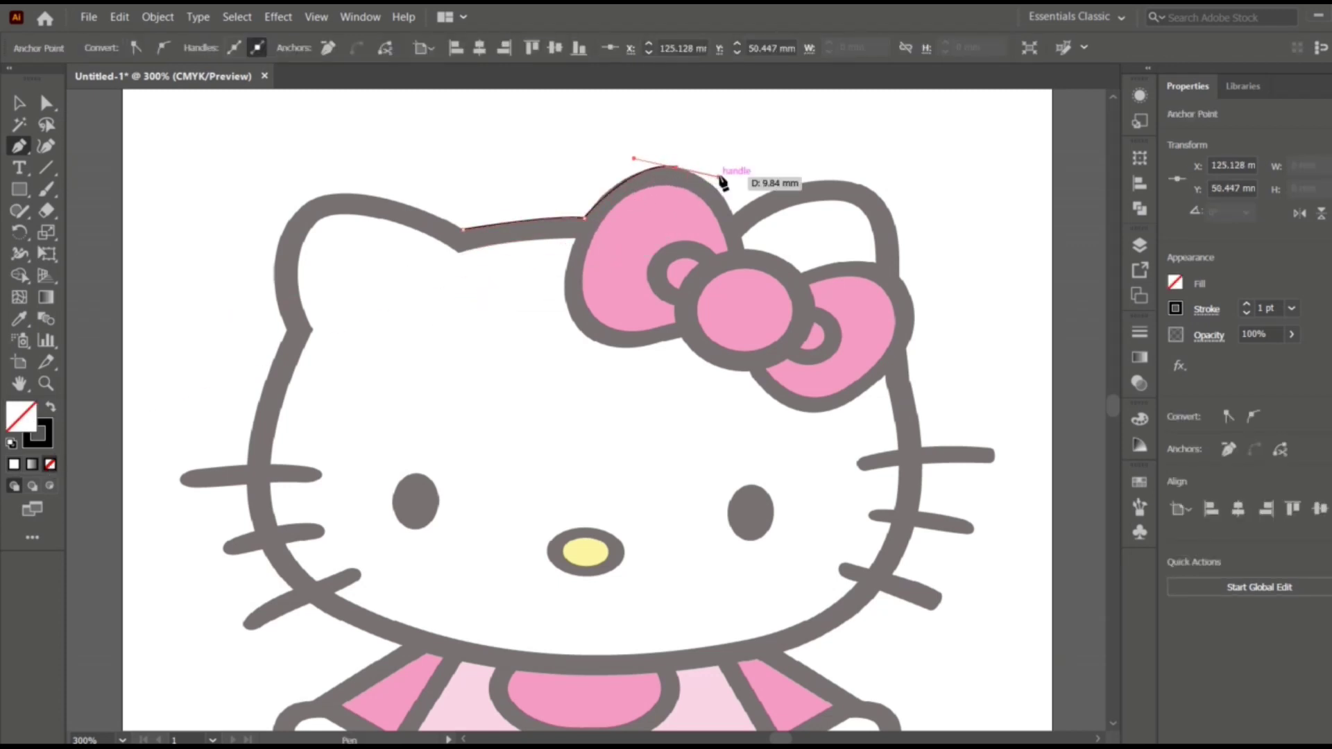
# Trace the outline over the bow, around the right ear and down the face
pyautogui.click(734, 217)
pyautogui.moveTo(846, 182); pyautogui.dragTo(909, 188)
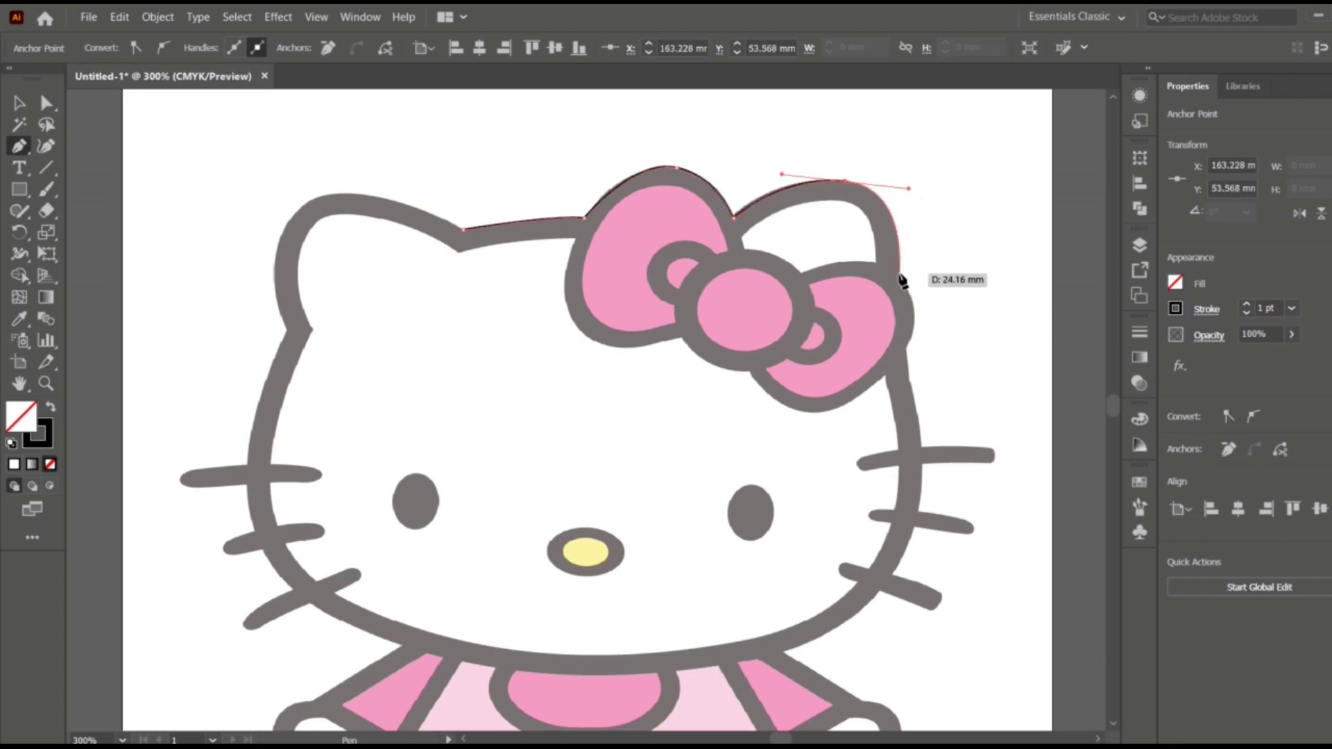
pyautogui.moveTo(900, 281); pyautogui.dragTo(916, 333)
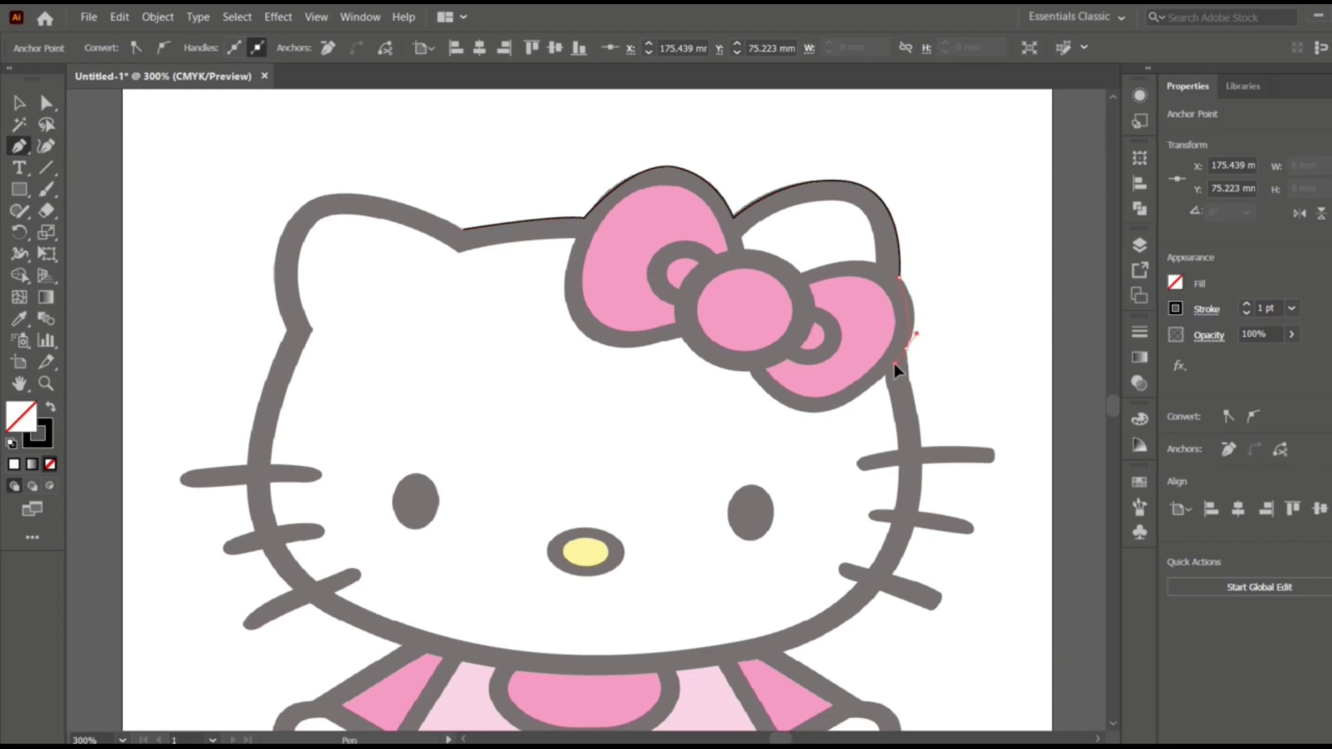
pyautogui.moveTo(886, 391); pyautogui.dragTo(907, 351)
pyautogui.moveTo(923, 444); pyautogui.dragTo(921, 456)
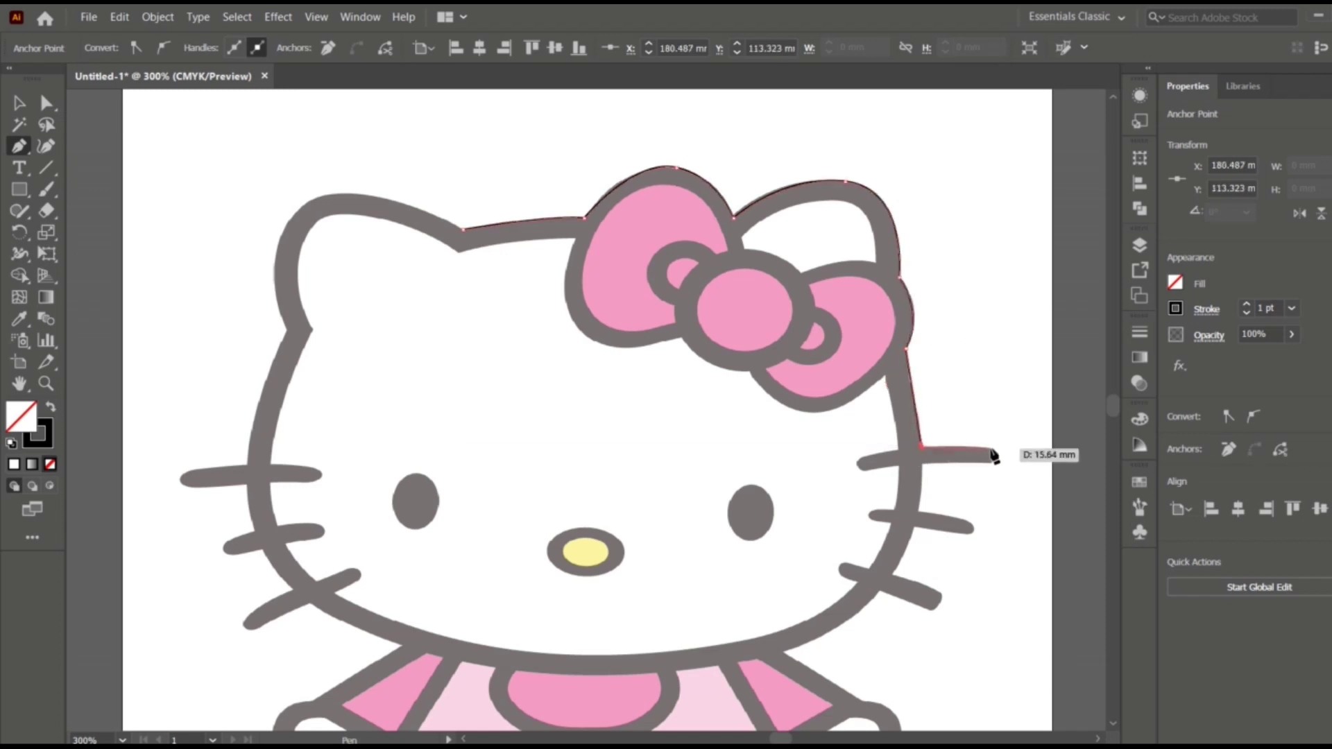
# Trace the outline around the three right whiskers' tips and down the cheek
pyautogui.moveTo(994, 449); pyautogui.dragTo(991, 460)
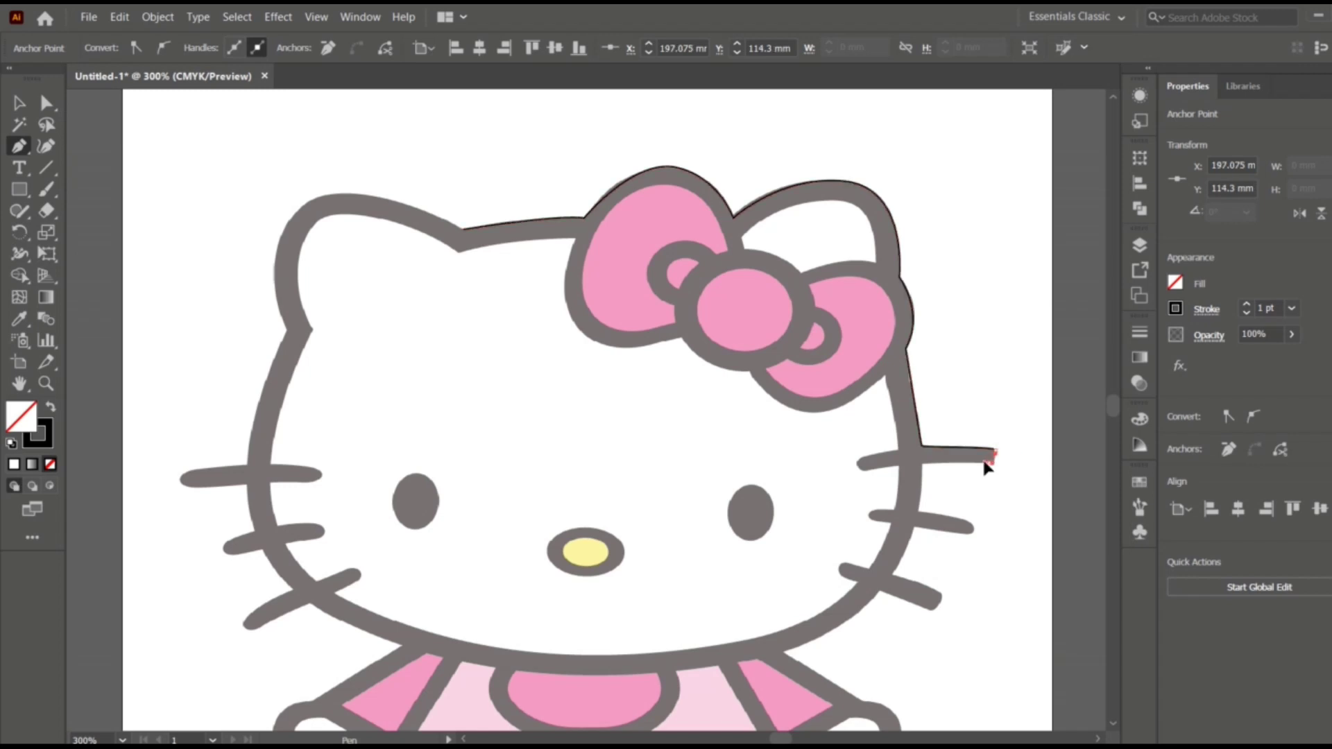
pyautogui.click(922, 463)
pyautogui.click(917, 513)
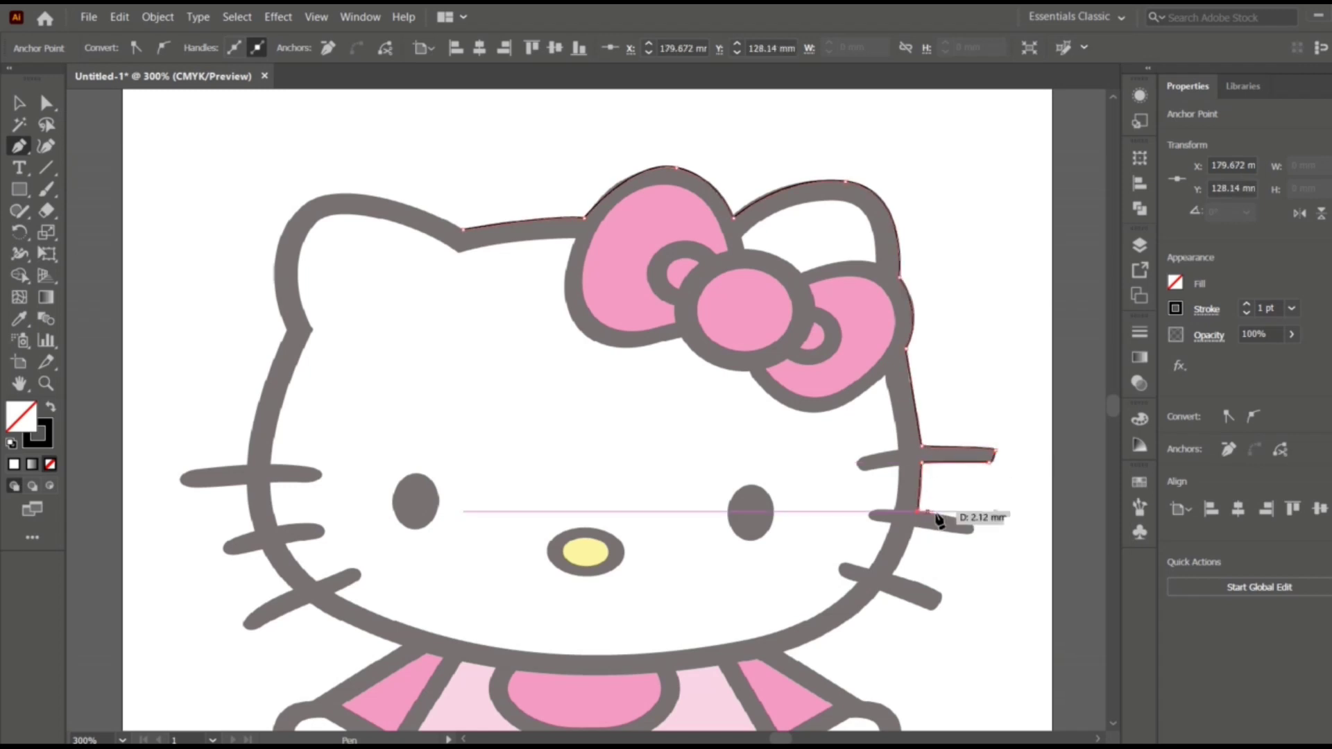
pyautogui.moveTo(961, 519)
pyautogui.mouseDown()
pyautogui.moveTo(969, 541)
pyautogui.moveTo(944, 536)
pyautogui.mouseUp()
pyautogui.click(913, 528)
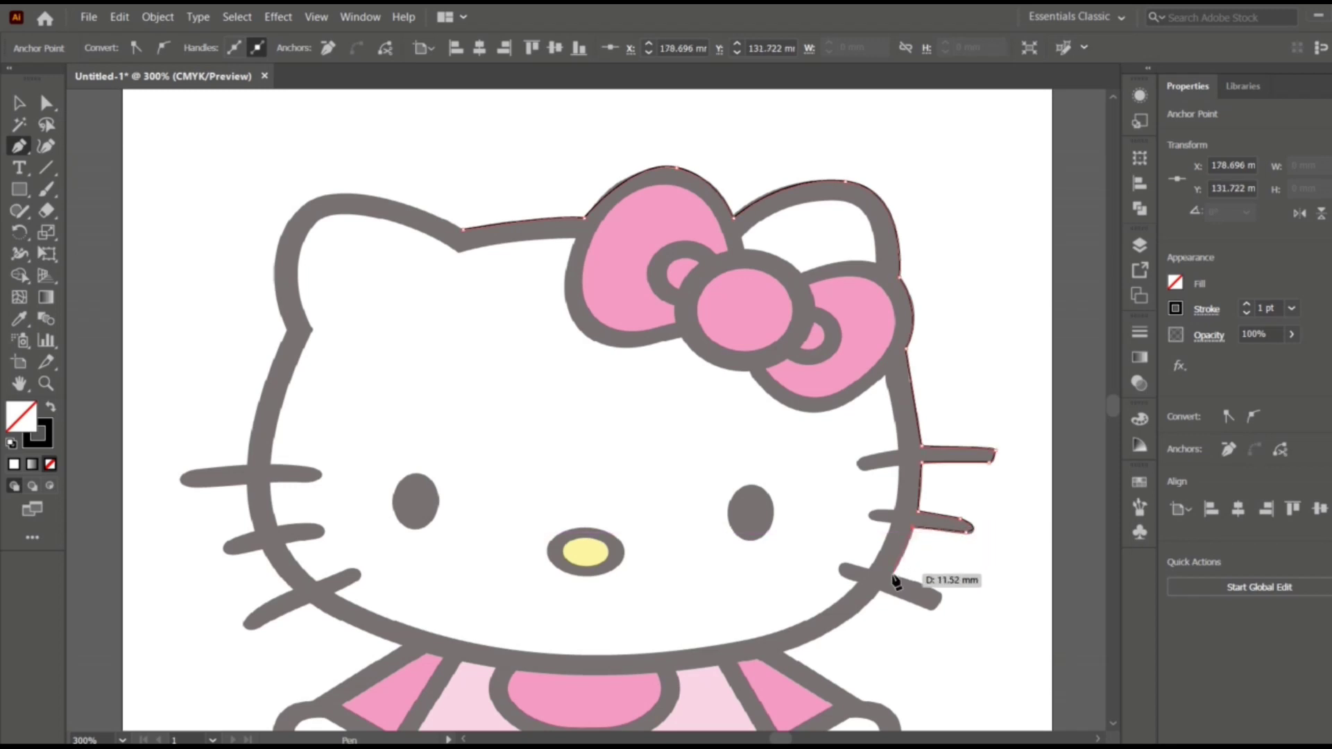
pyautogui.moveTo(891, 575)
pyautogui.mouseDown()
pyautogui.moveTo(938, 605)
pyautogui.moveTo(737, 662)
pyautogui.mouseUp()
pyautogui.keyDown('ctrl'); pyautogui.click(929, 610); pyautogui.keyUp('ctrl')
pyautogui.click(930, 610)
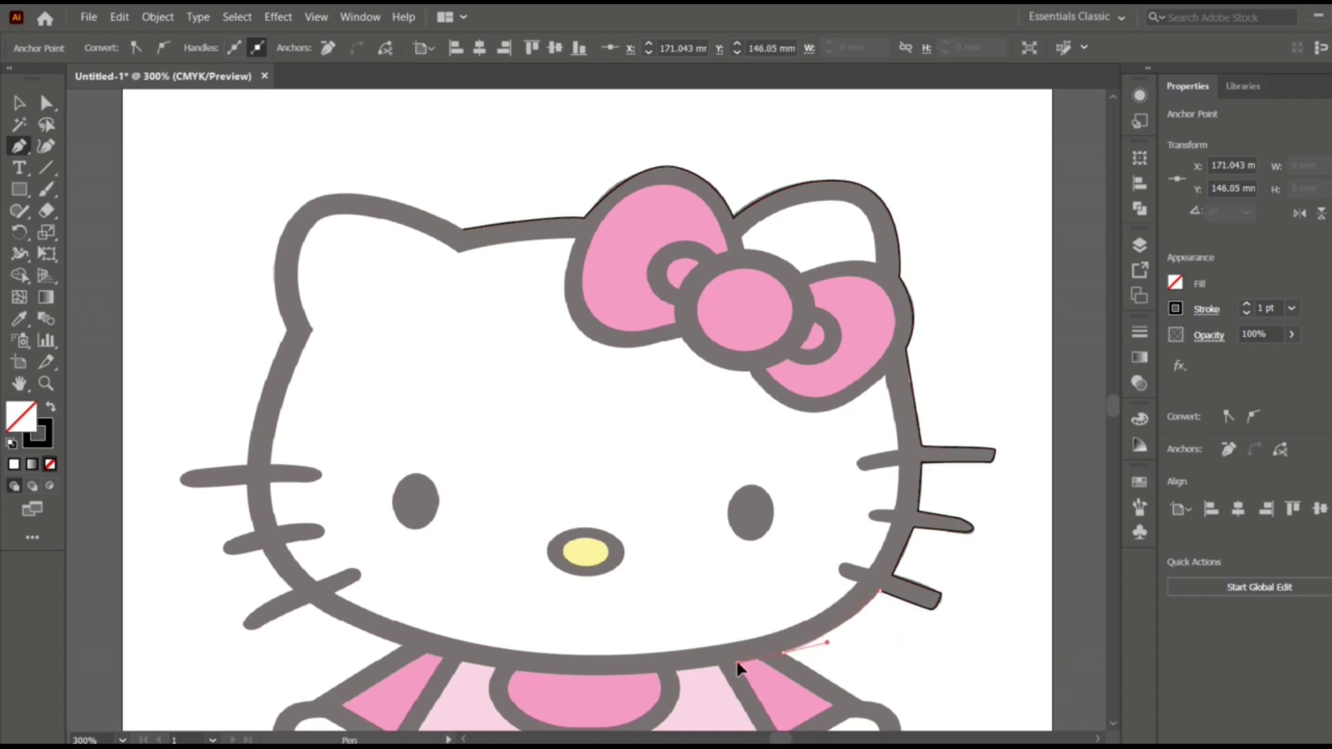
# Reselect the path and extend the outline down around the right arm and hand
pyautogui.scroll(-5, 797, 619)
pyautogui.scroll(-1, 796, 581)
pyautogui.moveTo(861, 528)
pyautogui.mouseDown()
pyautogui.moveTo(898, 556)
pyautogui.moveTo(906, 527)
pyautogui.moveTo(921, 585)
pyautogui.mouseUp()
pyautogui.keyDown('ctrl'); pyautogui.click(902, 574); pyautogui.keyUp('ctrl')
pyautogui.keyDown('ctrl'); pyautogui.click(902, 601); pyautogui.keyUp('ctrl')
pyautogui.scroll(-2, 902, 600)
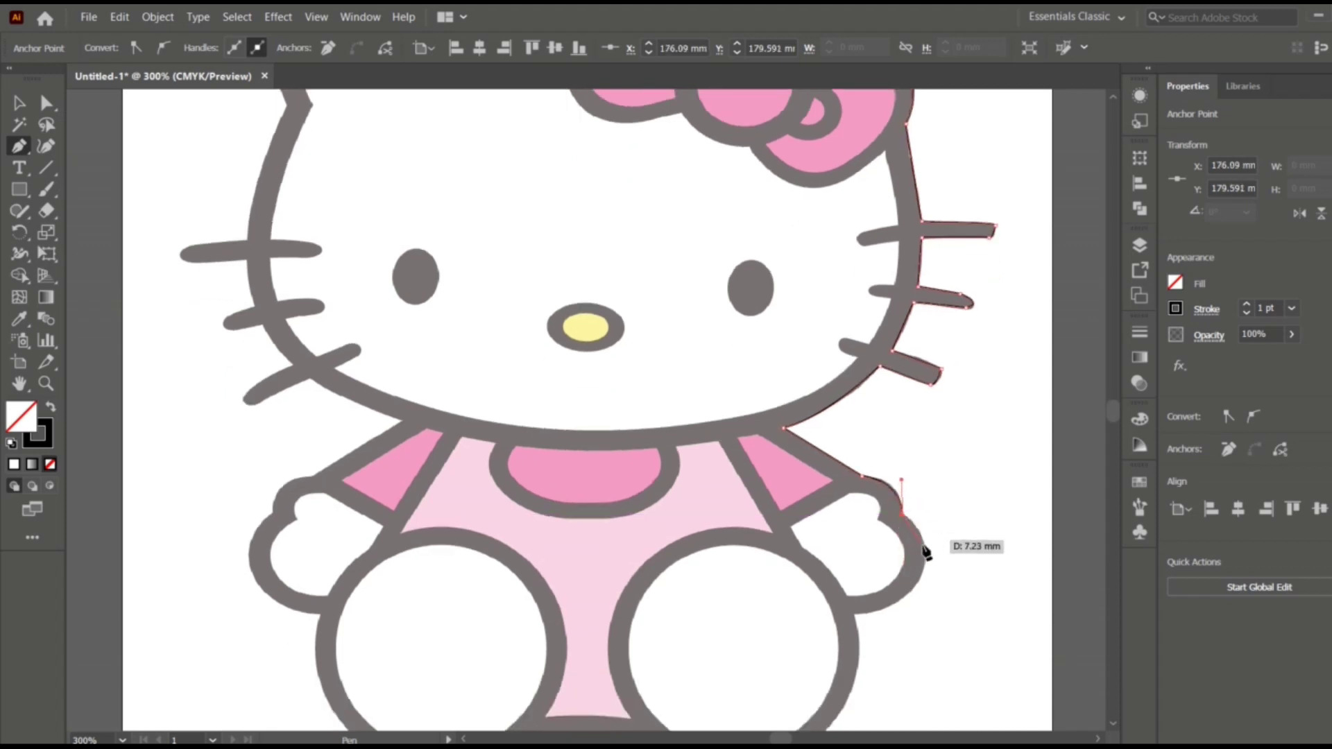
pyautogui.keyDown('ctrl'); pyautogui.click(922, 585); pyautogui.keyUp('ctrl')
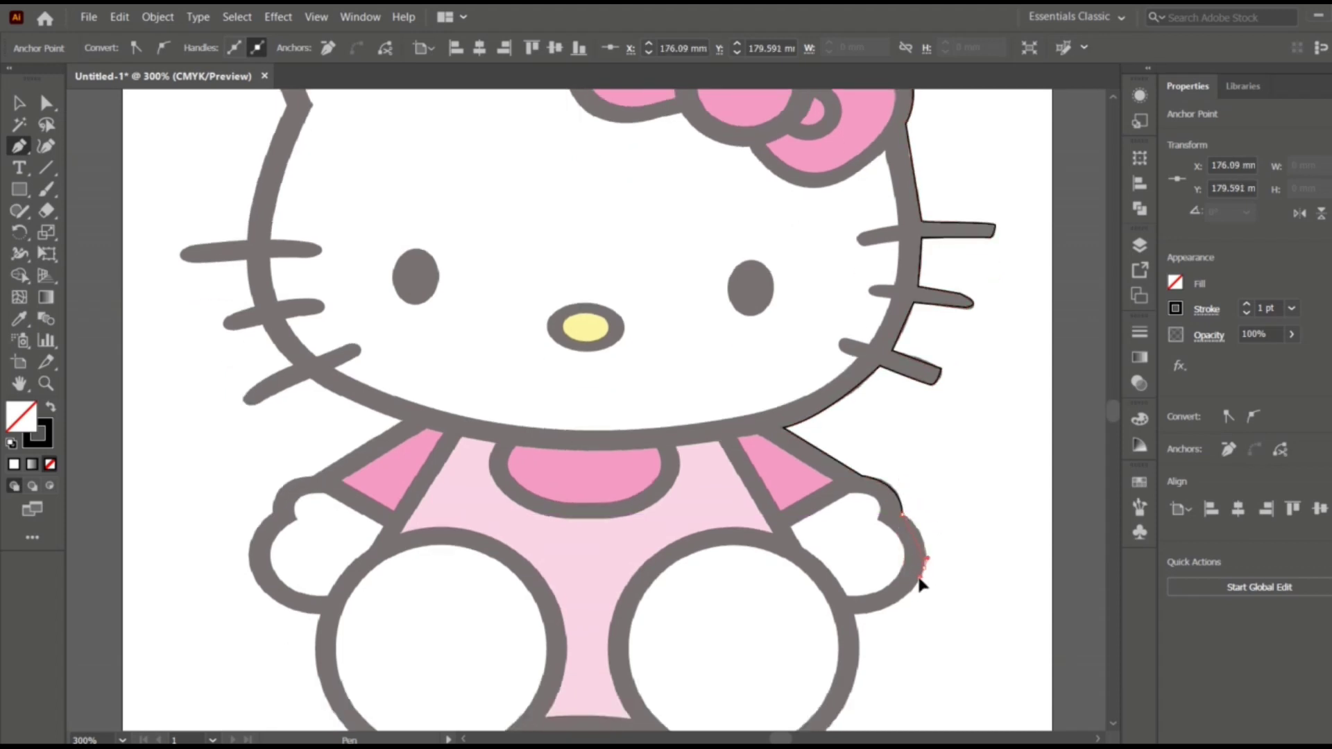
pyautogui.click(885, 610)
# Trace the outline along the right leg, under the body, and up the left leg to the hand
pyautogui.scroll(-3, 854, 618)
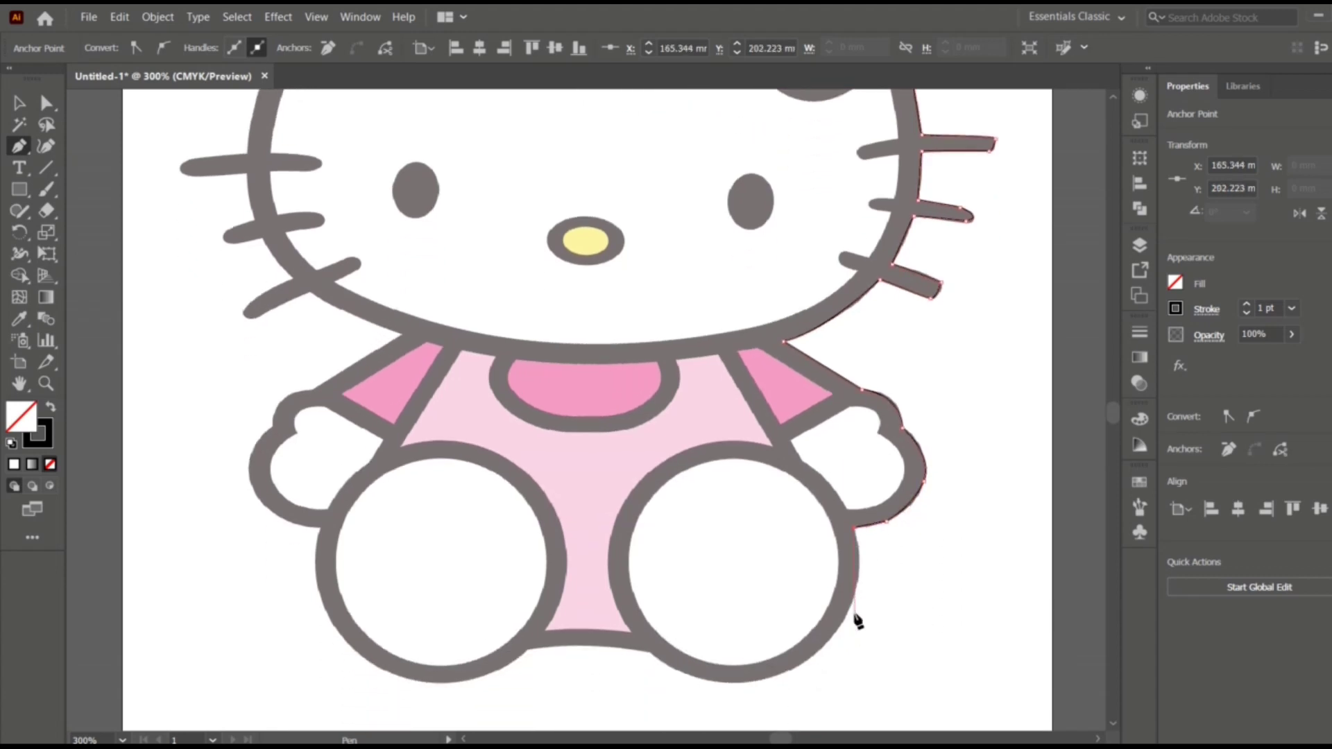
pyautogui.moveTo(836, 633); pyautogui.dragTo(811, 656)
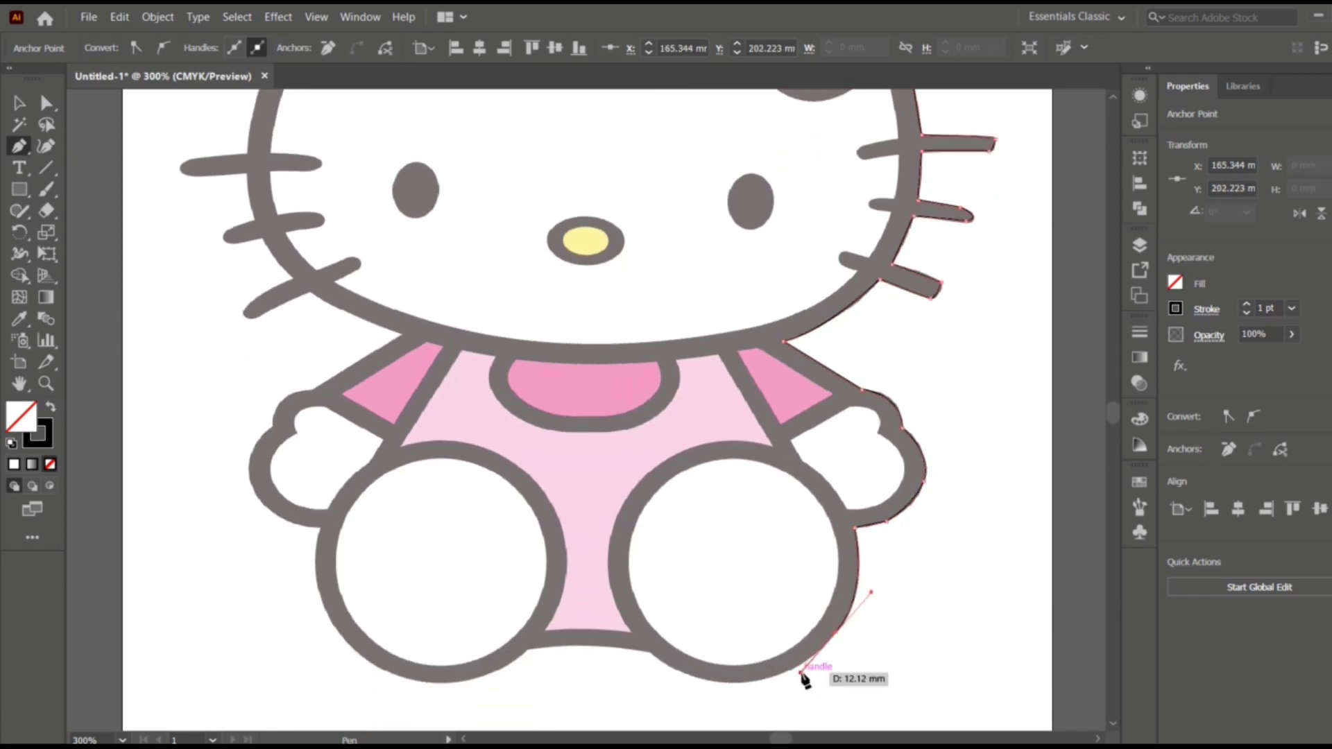
pyautogui.click(765, 679)
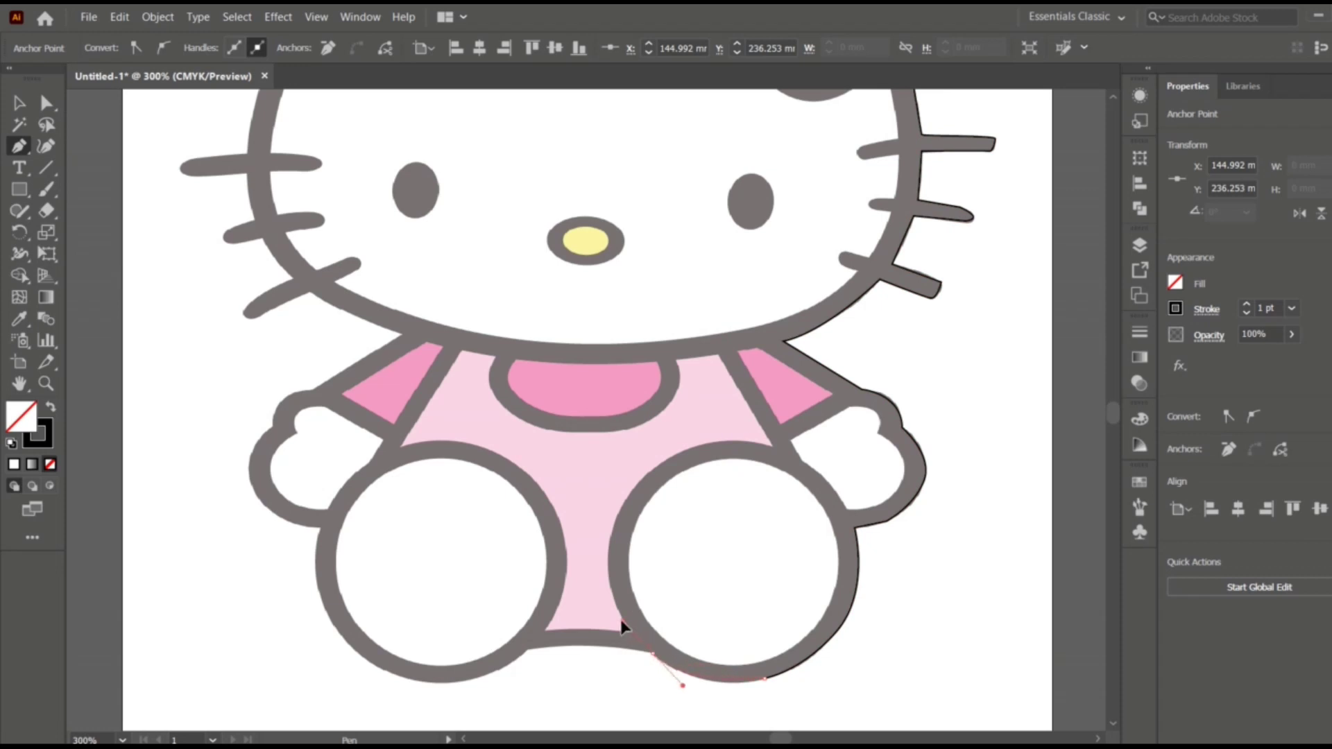
pyautogui.click(526, 651)
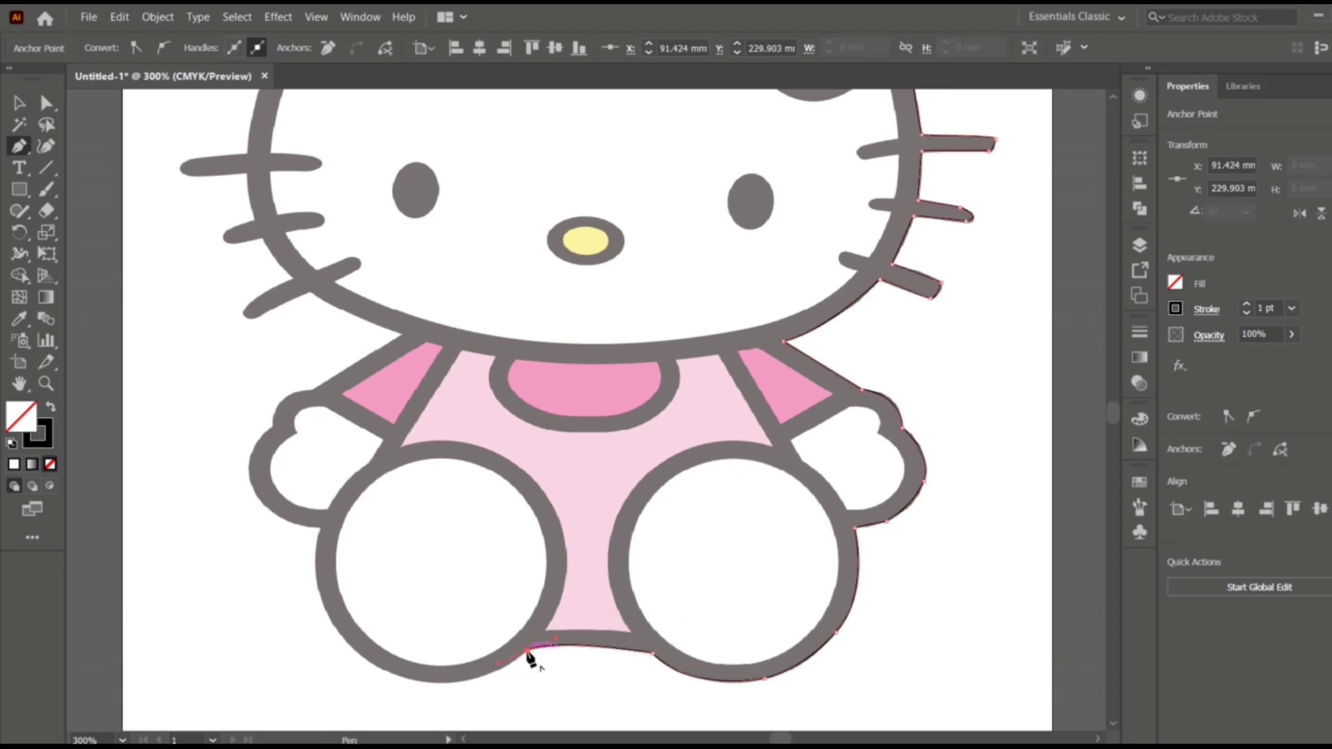
pyautogui.moveTo(413, 682)
pyautogui.mouseDown()
pyautogui.moveTo(369, 667)
pyautogui.moveTo(335, 616)
pyautogui.mouseUp()
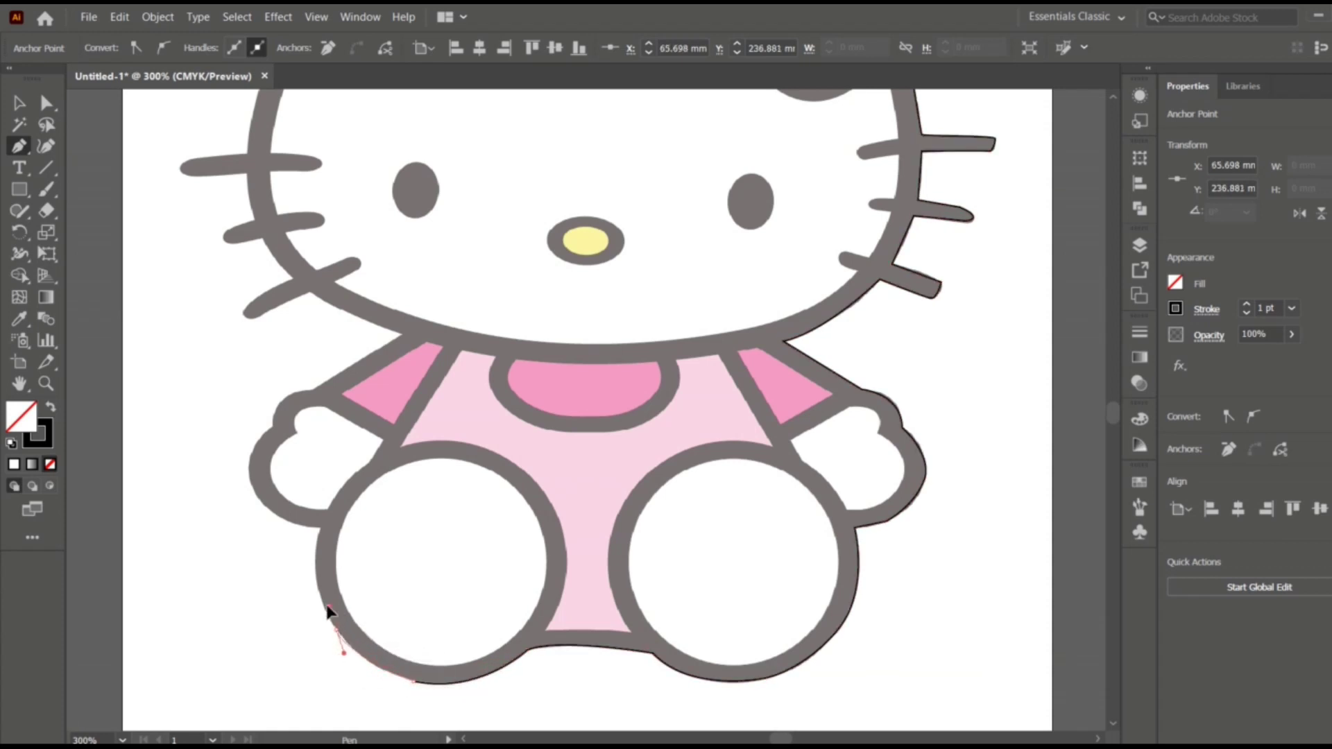
pyautogui.moveTo(320, 527); pyautogui.dragTo(339, 480)
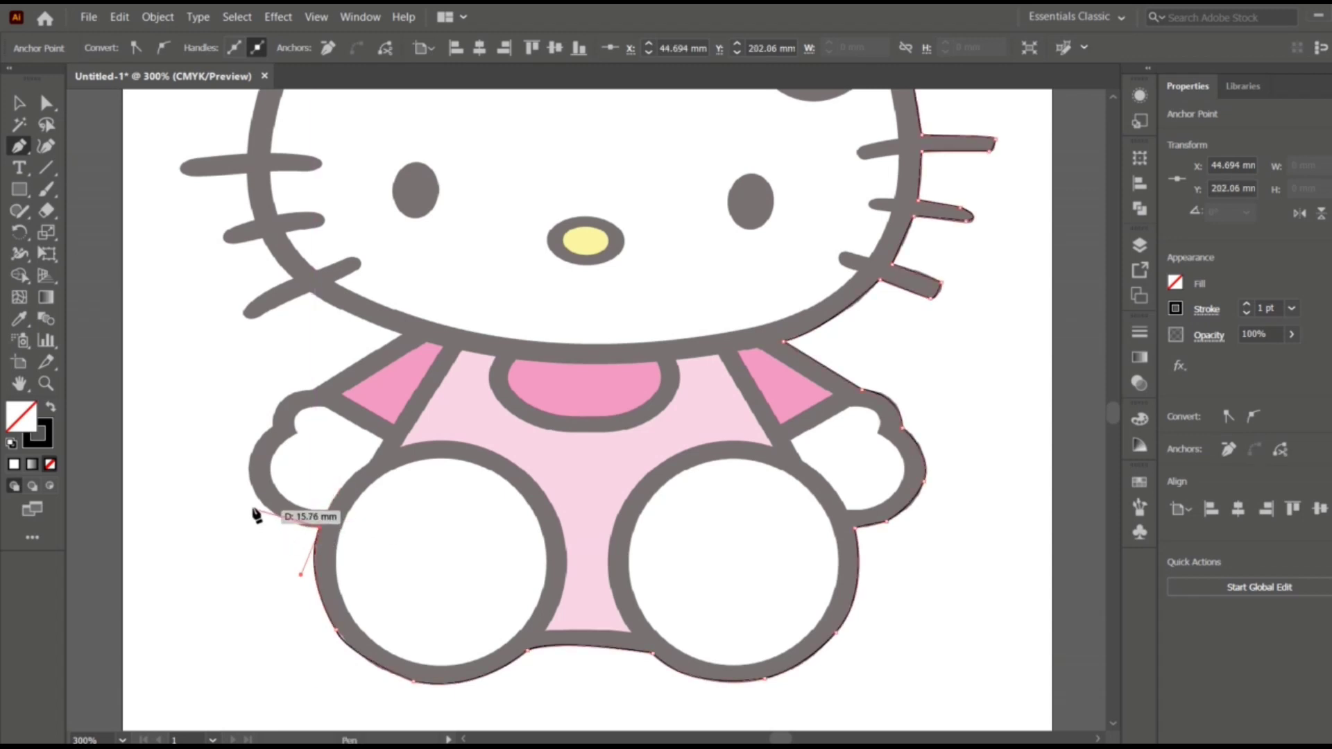
pyautogui.moveTo(254, 452); pyautogui.dragTo(281, 400)
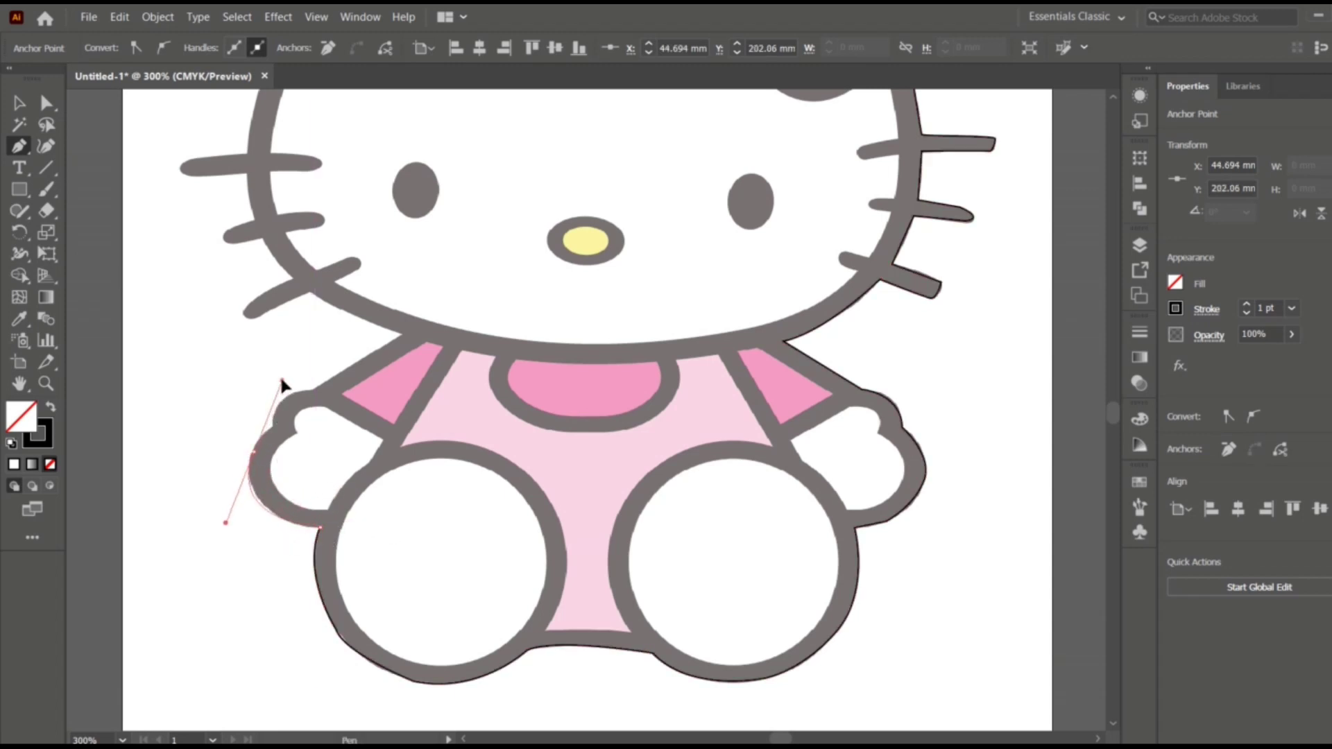
# Continue the outline over the left arm and around the lower-left whisker
pyautogui.click(266, 427)
pyautogui.moveTo(312, 397); pyautogui.dragTo(347, 395)
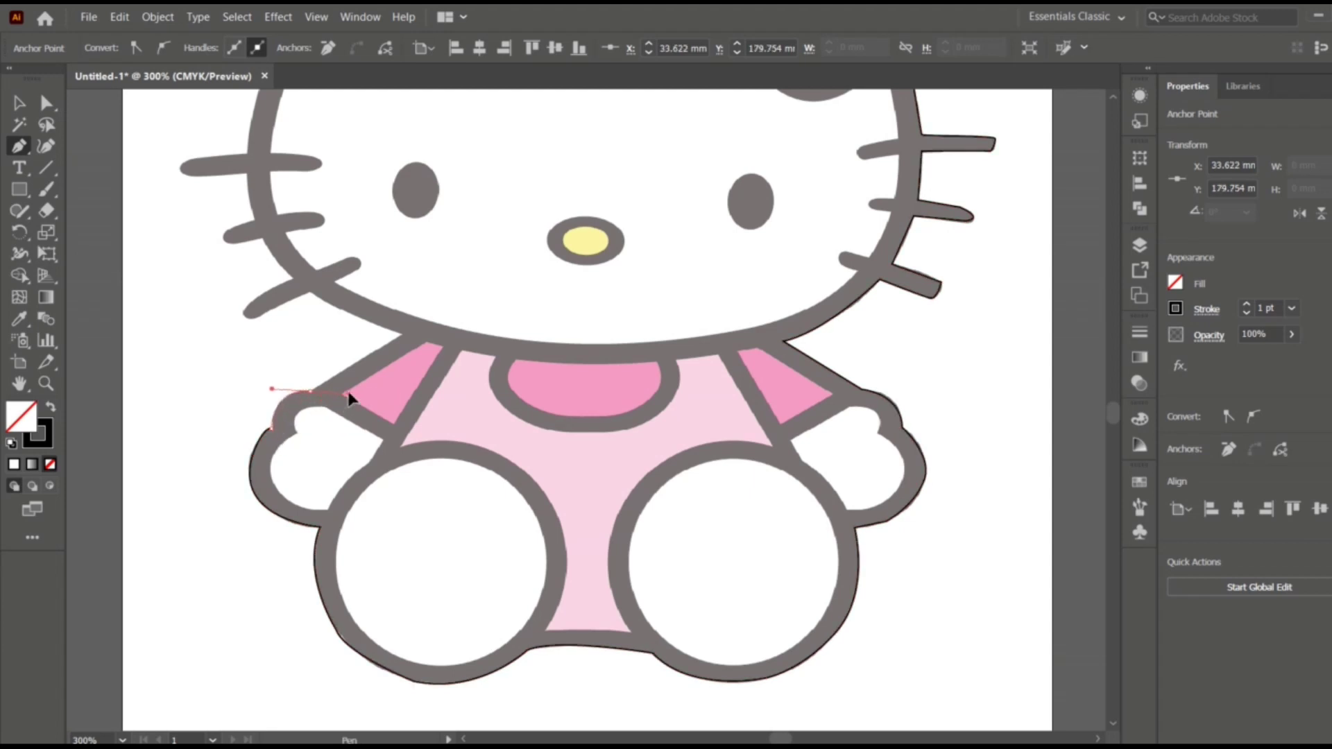
pyautogui.click(406, 343)
pyautogui.scroll(2, 399, 340)
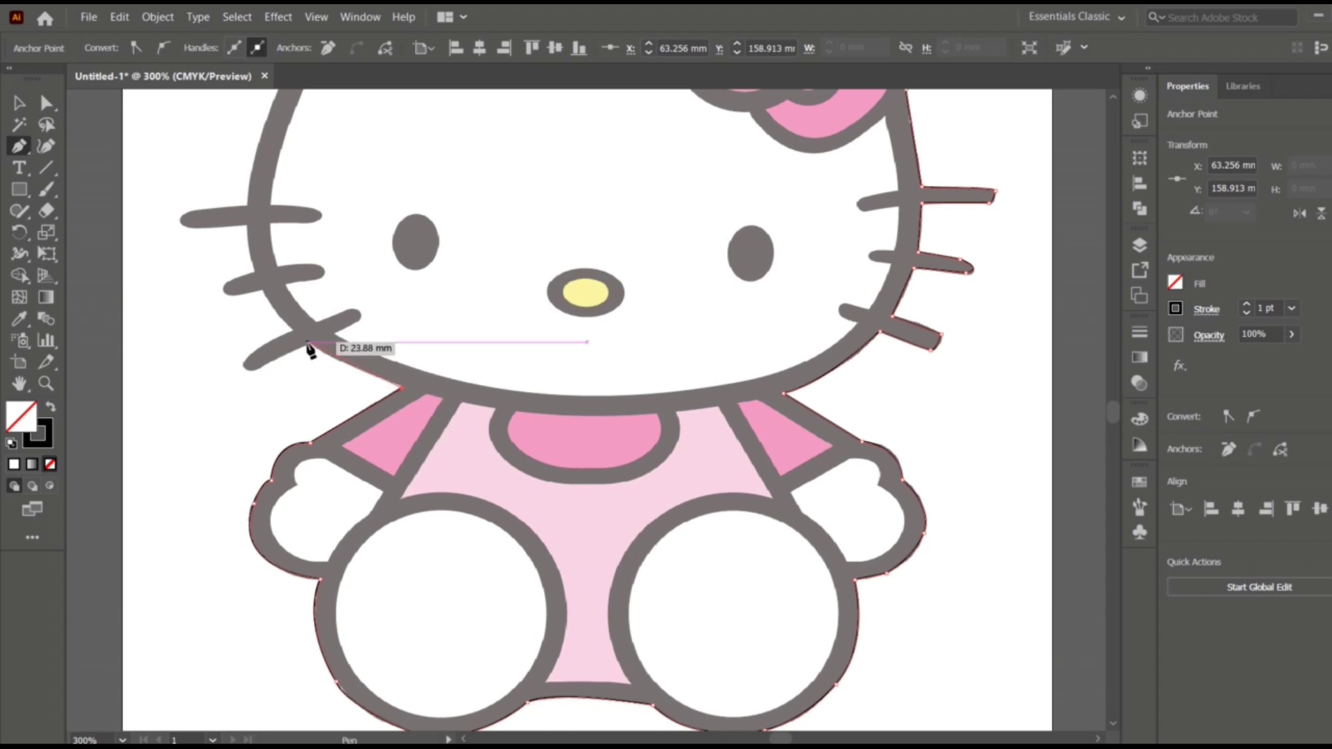
pyautogui.click(309, 342)
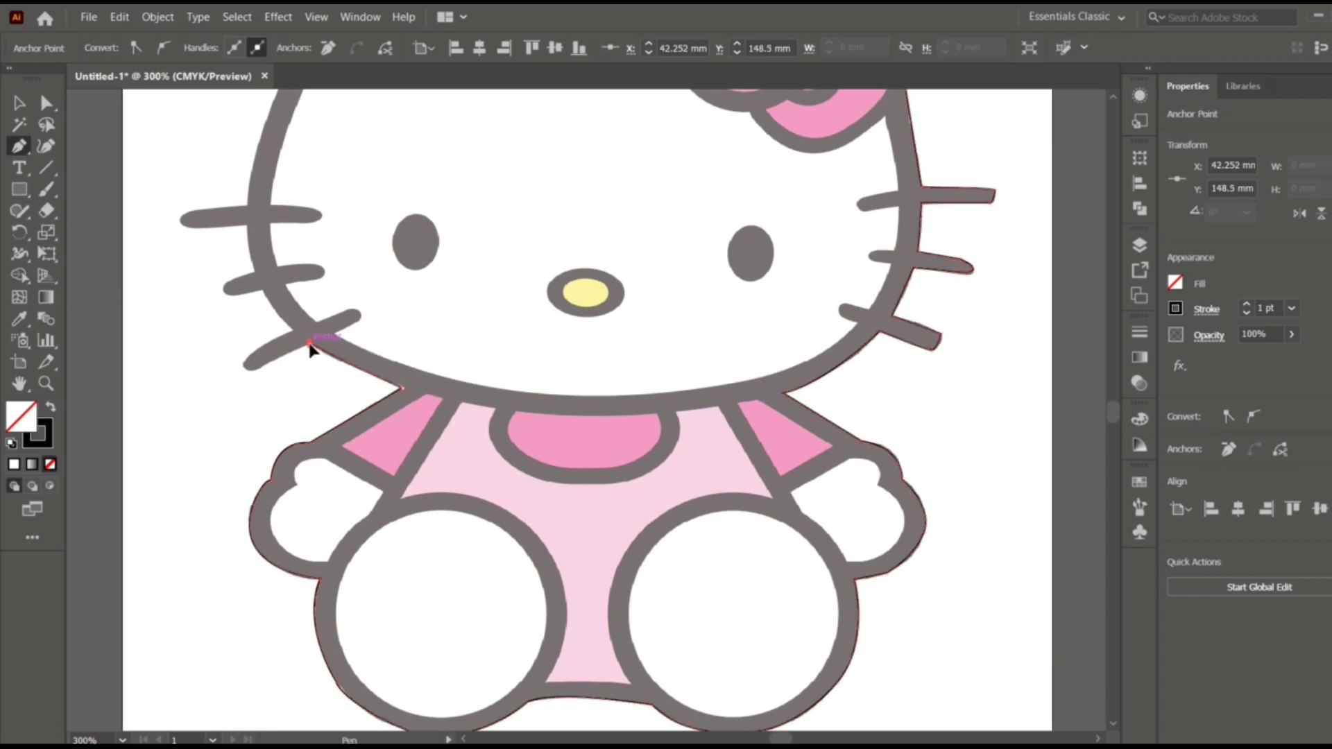
pyautogui.click(248, 361)
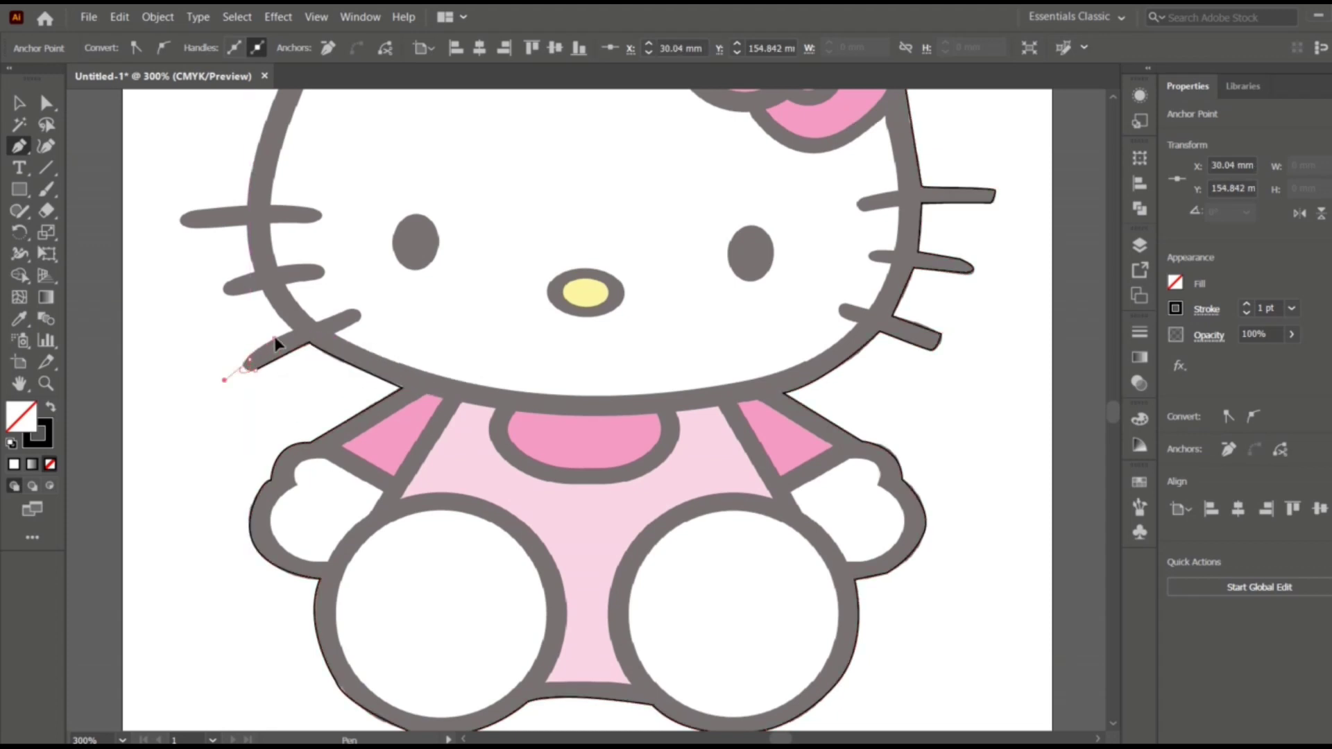
pyautogui.moveTo(276, 342); pyautogui.dragTo(252, 326)
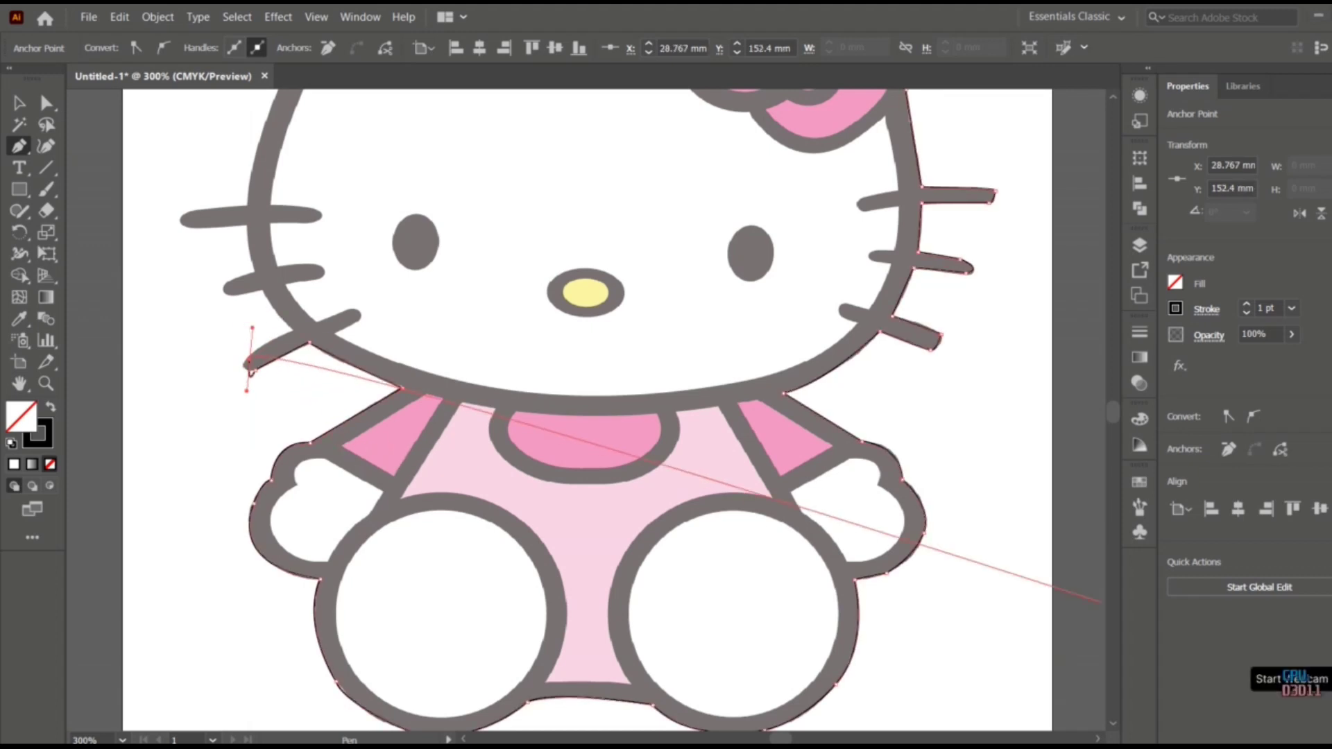
pyautogui.click(295, 339)
pyautogui.click(307, 344)
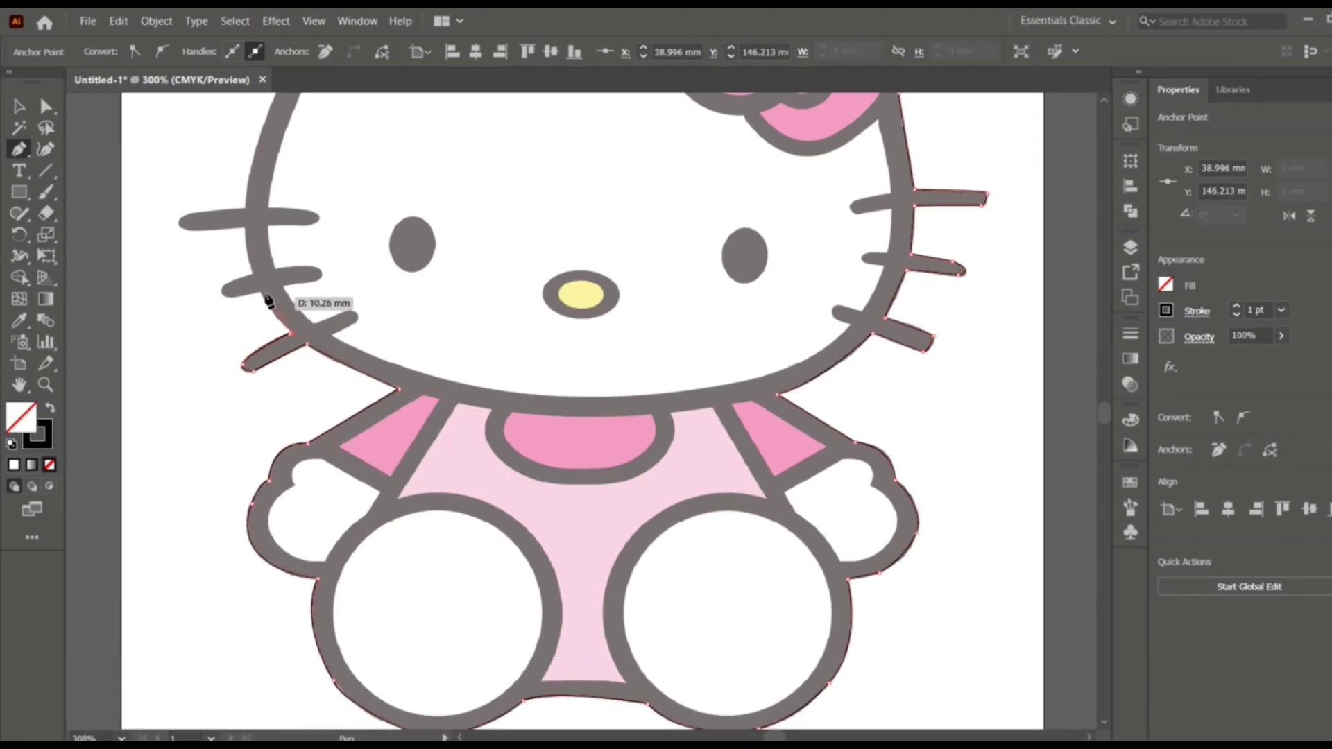
# Trace around the middle and top left whiskers back to the head
pyautogui.click(261, 297)
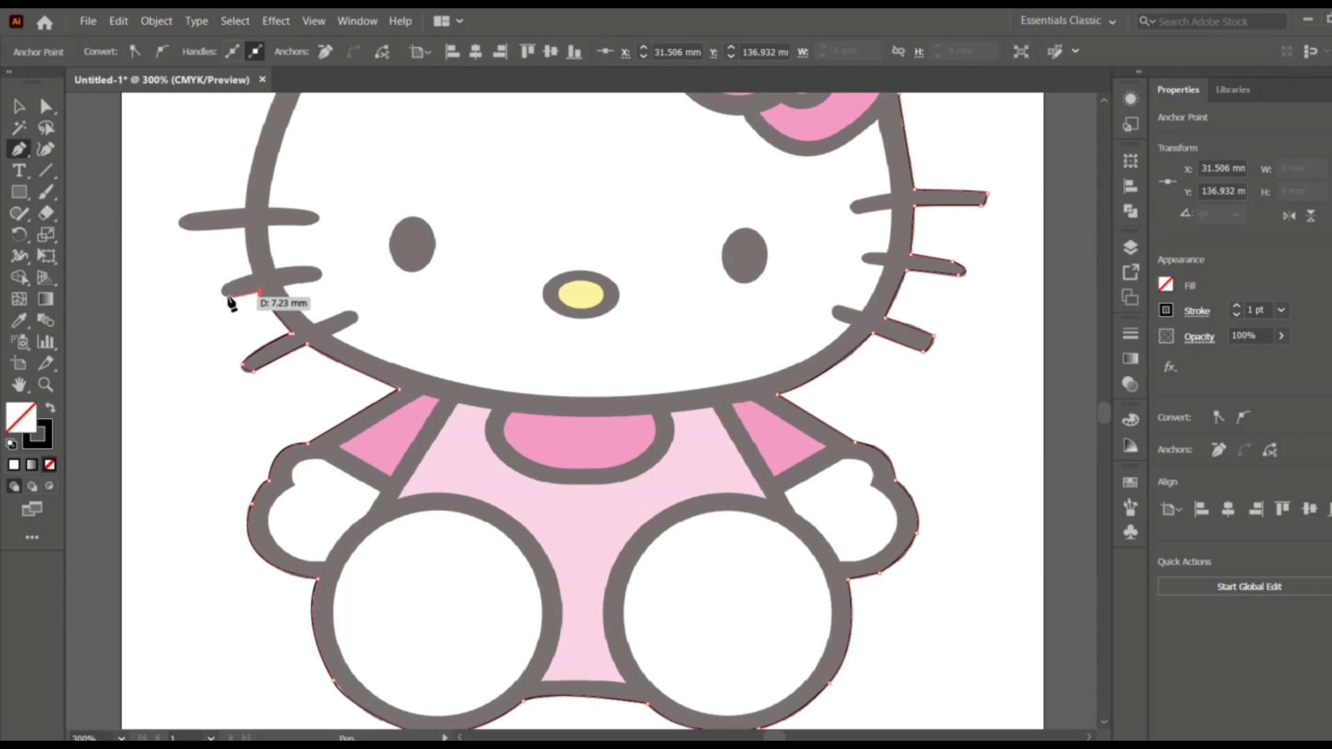
pyautogui.click(229, 301)
pyautogui.click(238, 281)
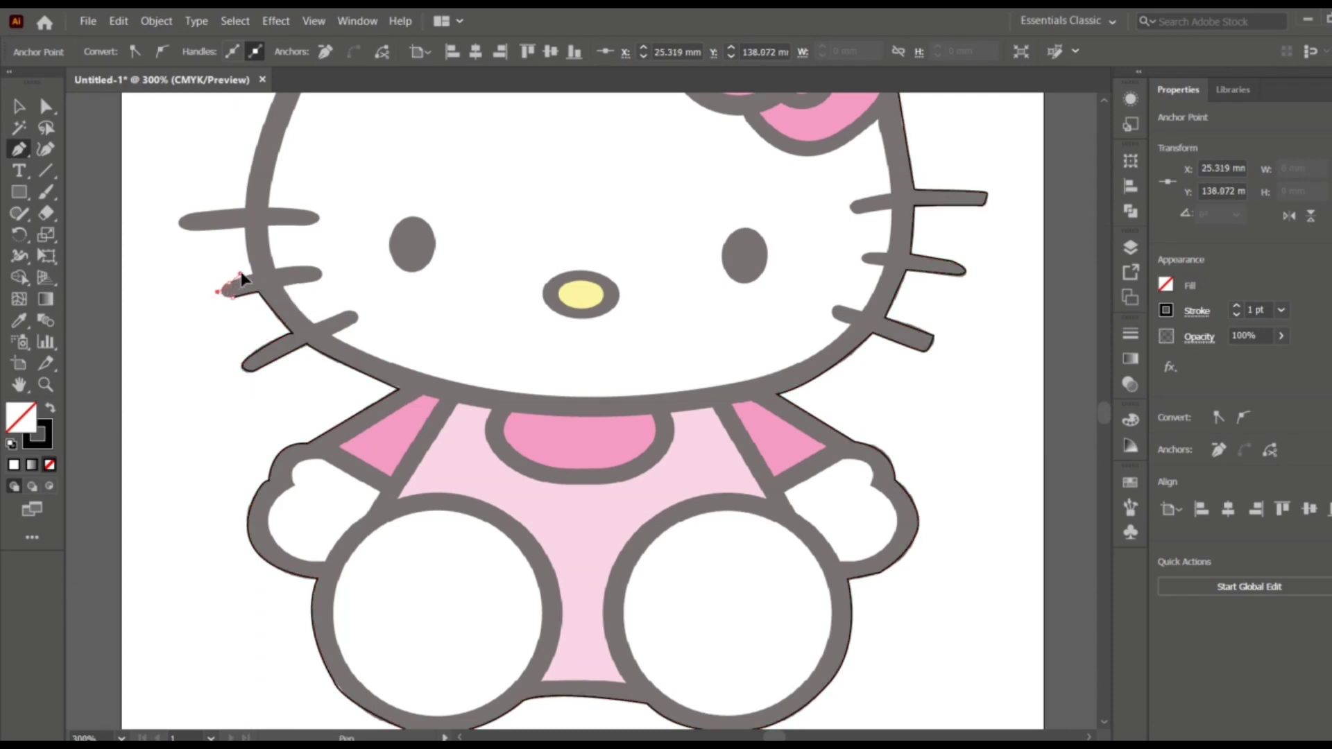
pyautogui.click(216, 292)
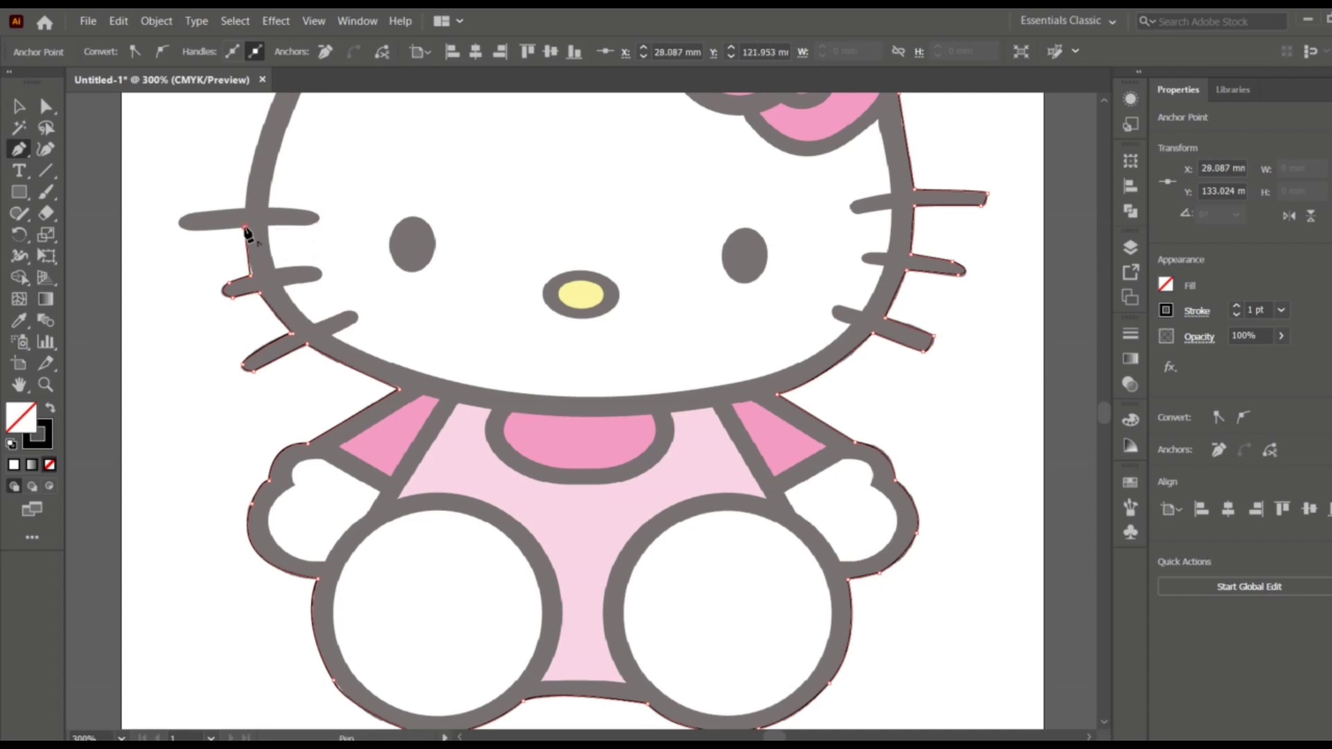
pyautogui.scroll(3, 246, 232)
pyautogui.click(209, 325)
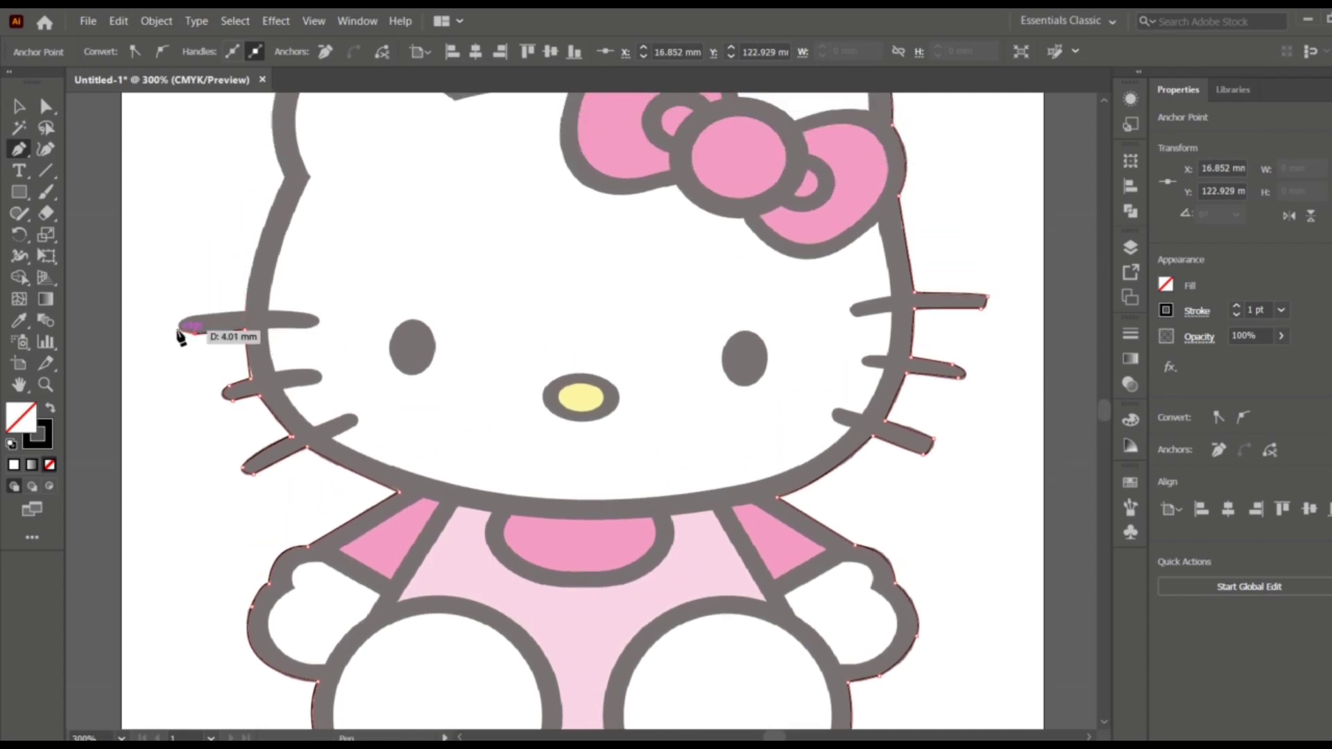
pyautogui.click(179, 324)
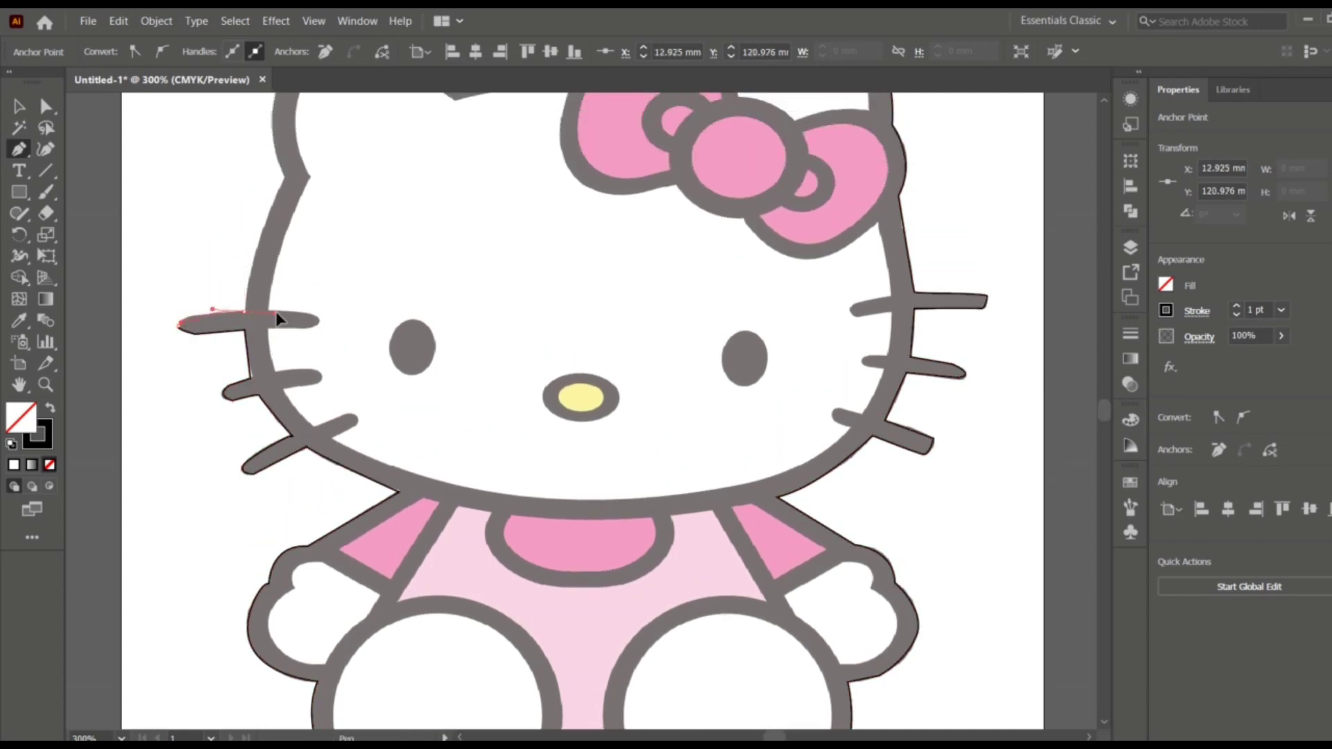
pyautogui.click(245, 312)
# Trace the head outline around the left ear tip to the dip between the ears
pyautogui.scroll(3, 247, 312)
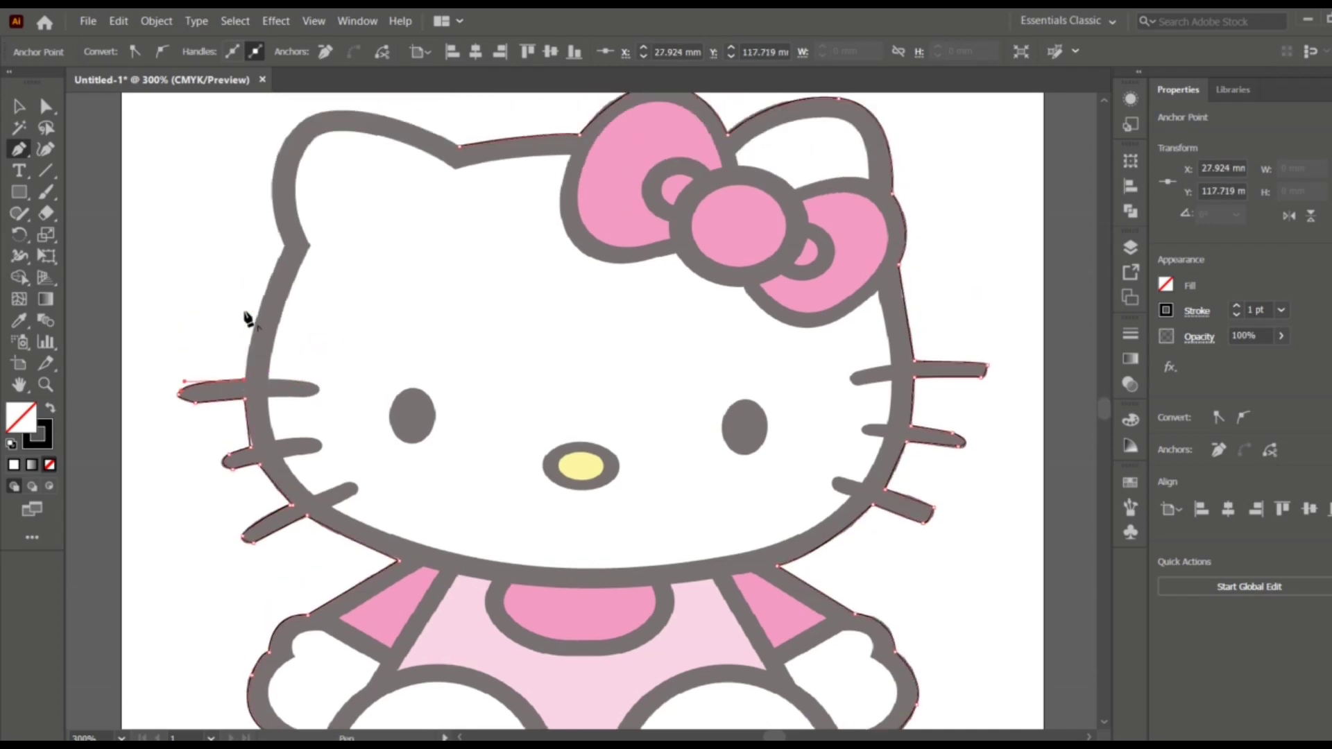
pyautogui.moveTo(286, 285); pyautogui.dragTo(304, 272)
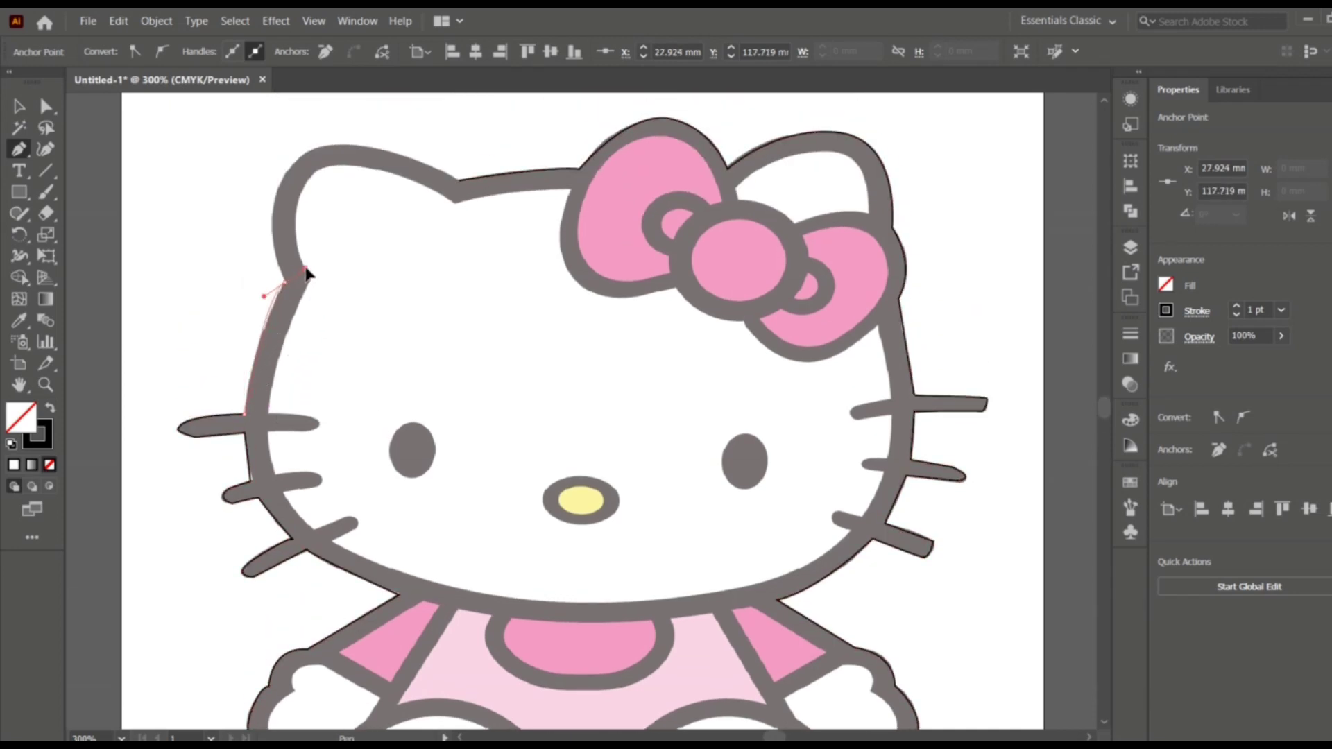
pyautogui.scroll(2, 304, 264)
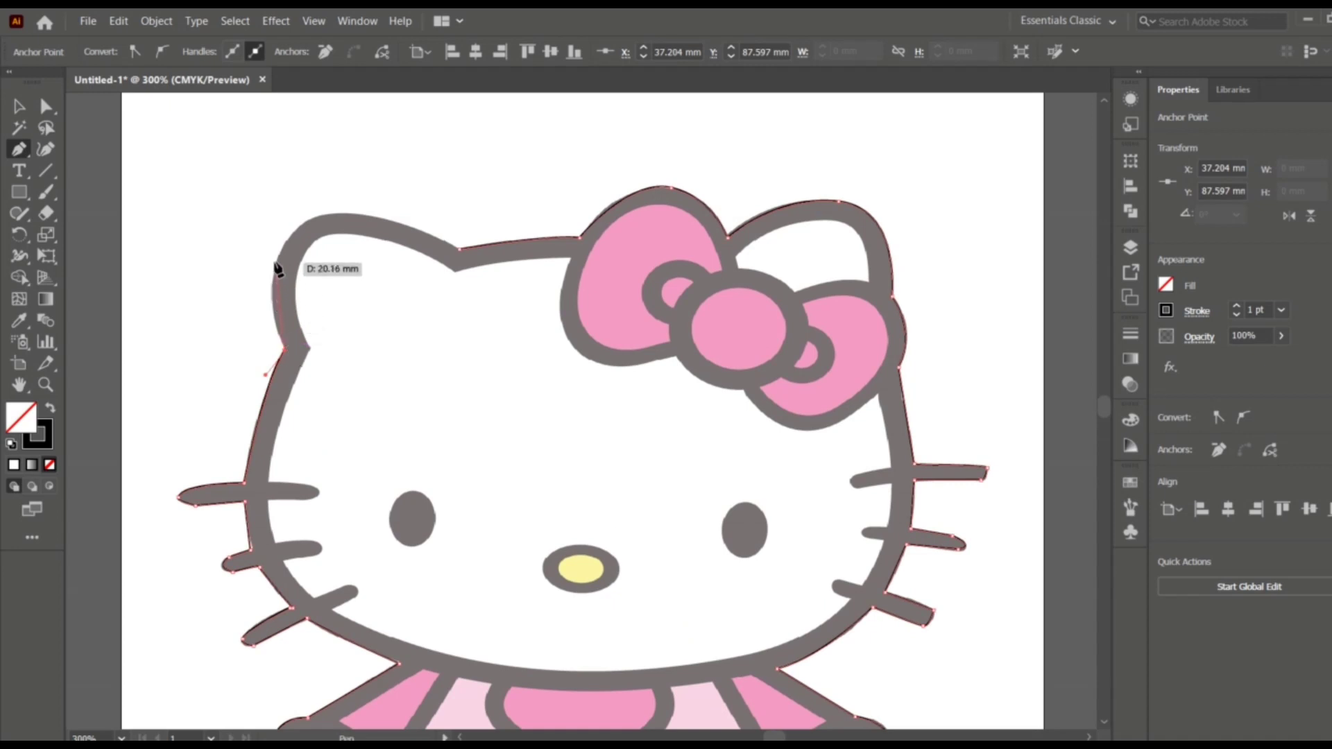
pyautogui.click(282, 254)
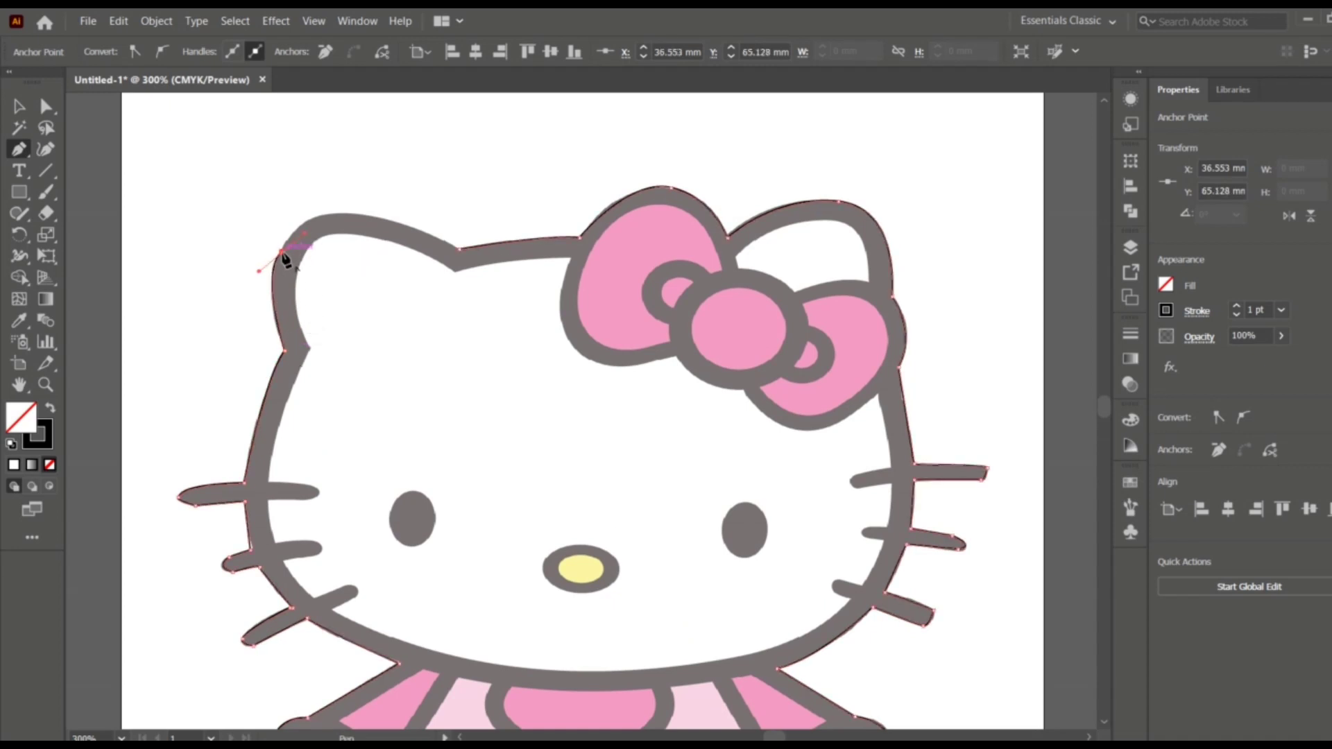
pyautogui.scroll(2, 286, 259)
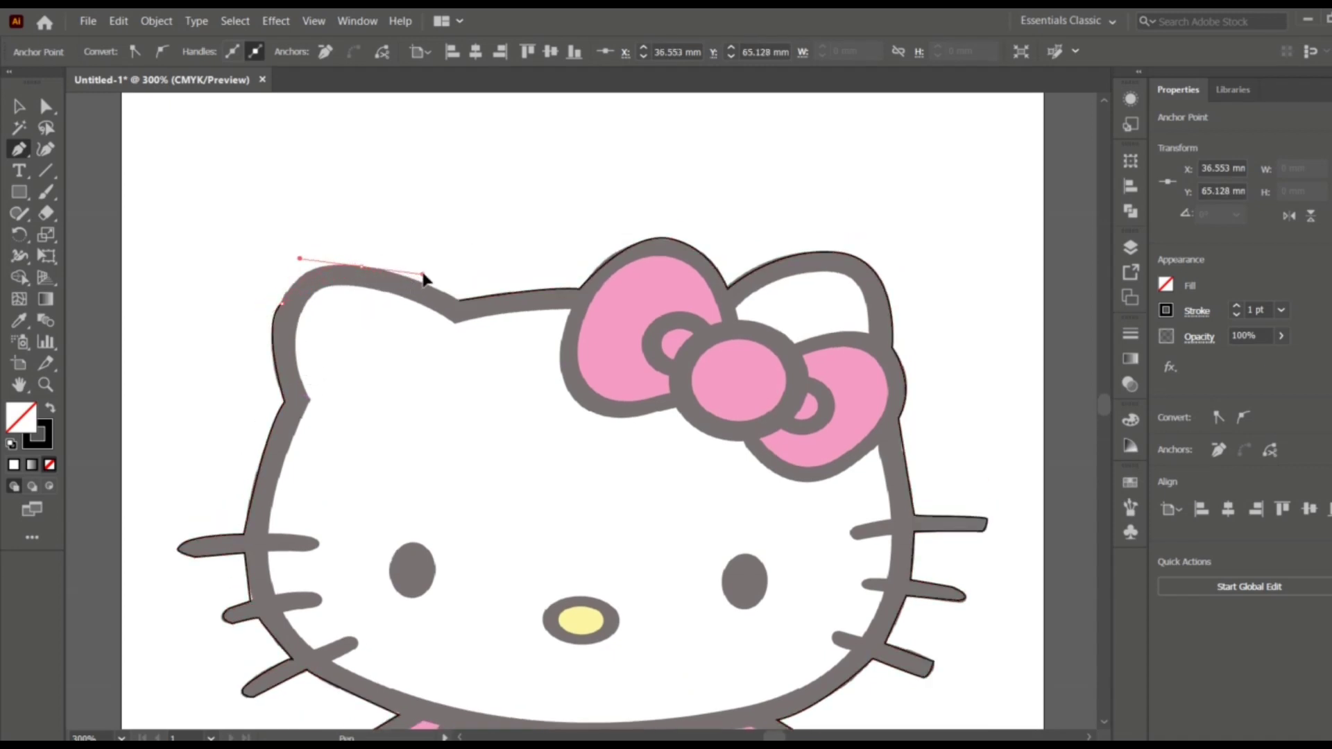
pyautogui.click(455, 300)
pyautogui.scroll(-2, 460, 305)
pyautogui.scroll(-3, 461, 310)
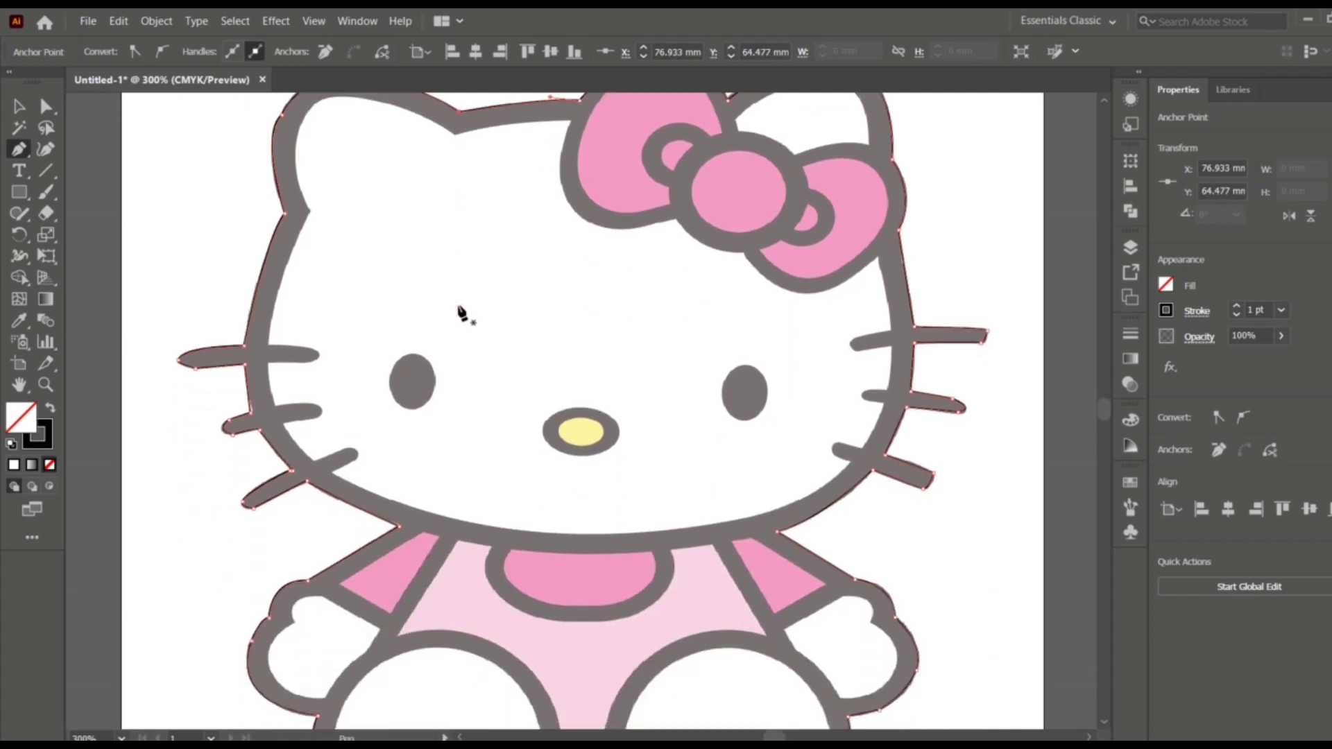
pyautogui.scroll(1, 290, 236)
# Trace the inner face path along the top of the head and the bow's lower edge
pyautogui.click(310, 229)
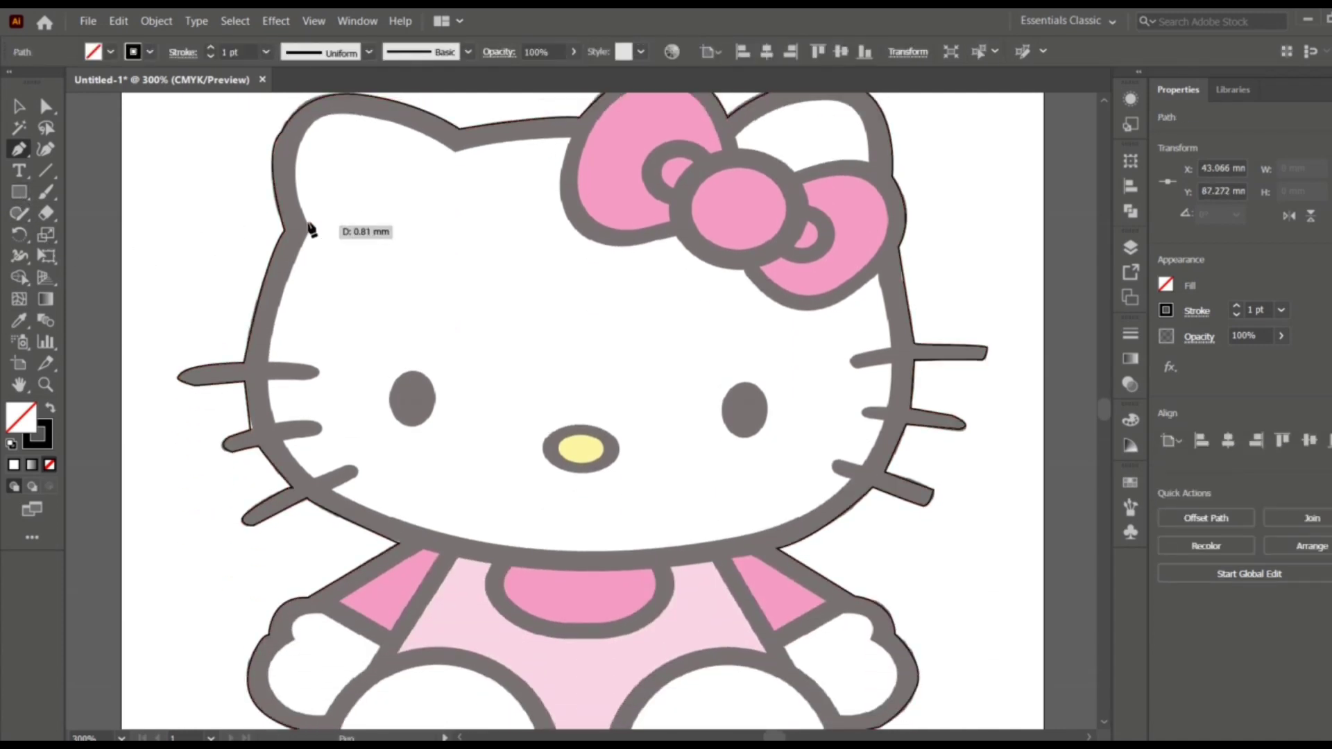
pyautogui.moveTo(454, 140)
pyautogui.mouseDown()
pyautogui.moveTo(494, 142)
pyautogui.moveTo(456, 162)
pyautogui.mouseUp()
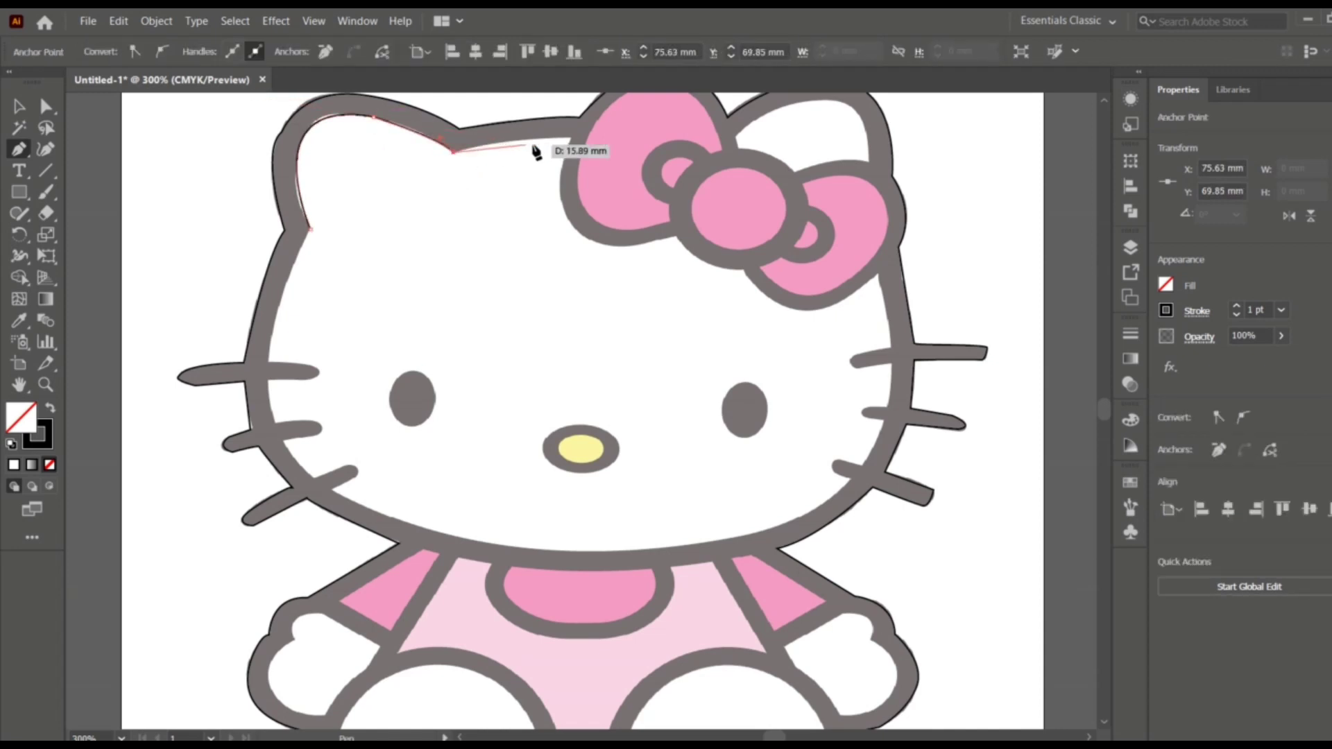
pyautogui.moveTo(555, 130)
pyautogui.mouseDown()
pyautogui.moveTo(579, 149)
pyautogui.moveTo(566, 214)
pyautogui.moveTo(581, 243)
pyautogui.moveTo(679, 245)
pyautogui.moveTo(747, 281)
pyautogui.moveTo(772, 269)
pyautogui.mouseUp()
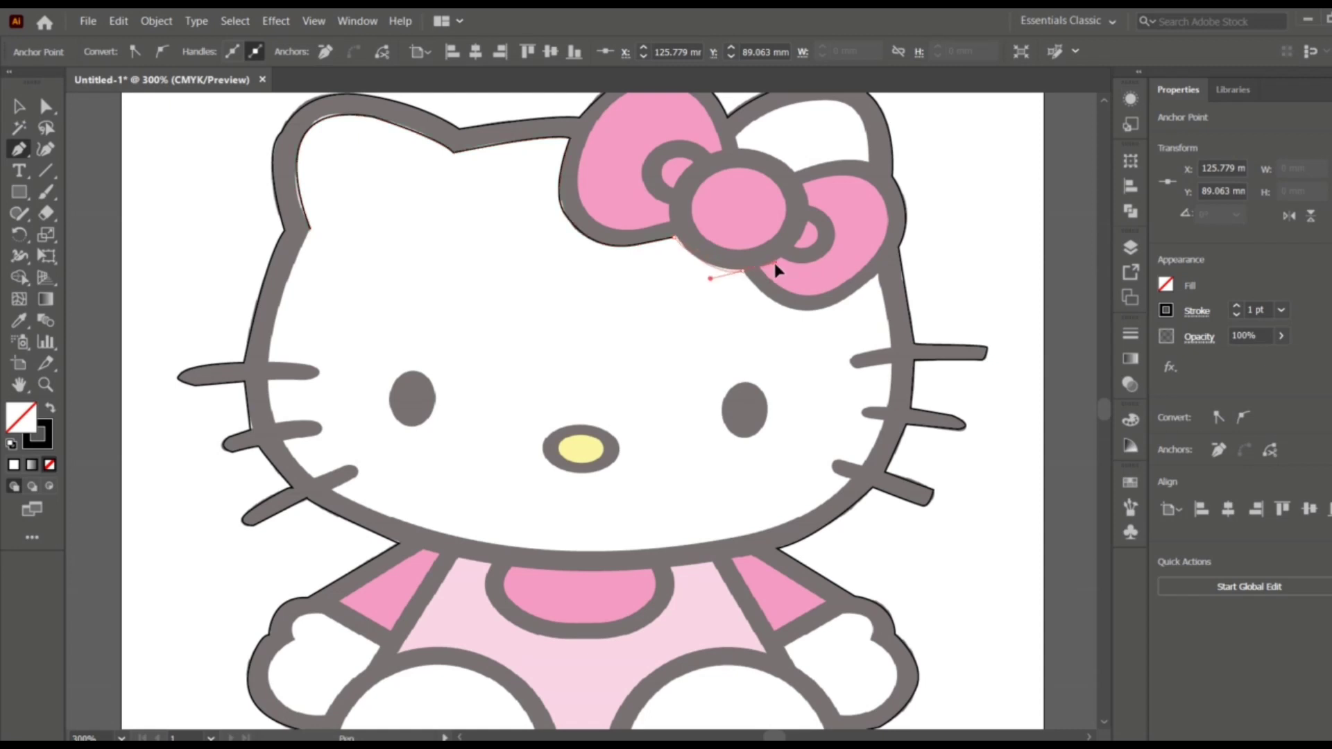
pyautogui.click(743, 270)
pyautogui.moveTo(823, 309); pyautogui.dragTo(824, 310)
pyautogui.click(878, 274)
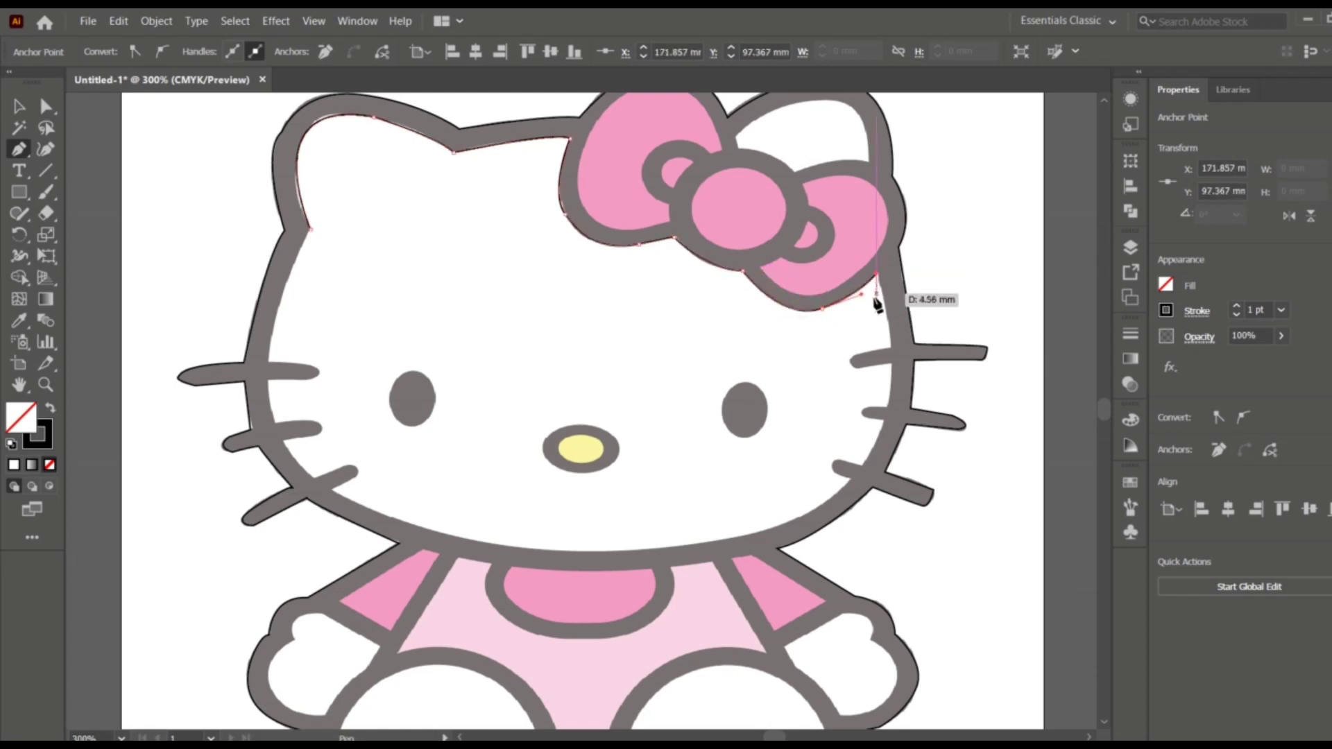
pyautogui.click(889, 352)
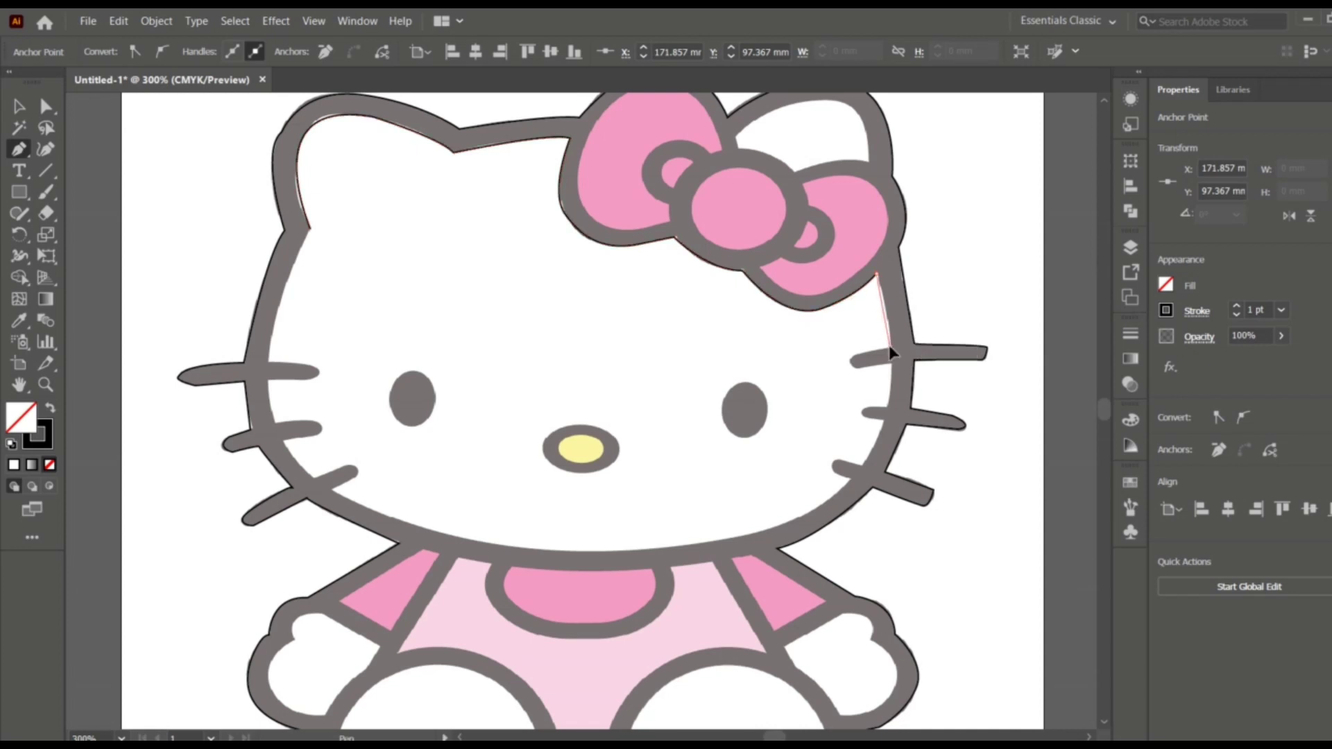
# Trace the inner edge past the top, middle and lower right whiskers
pyautogui.click(850, 358)
pyautogui.click(859, 373)
pyautogui.click(891, 366)
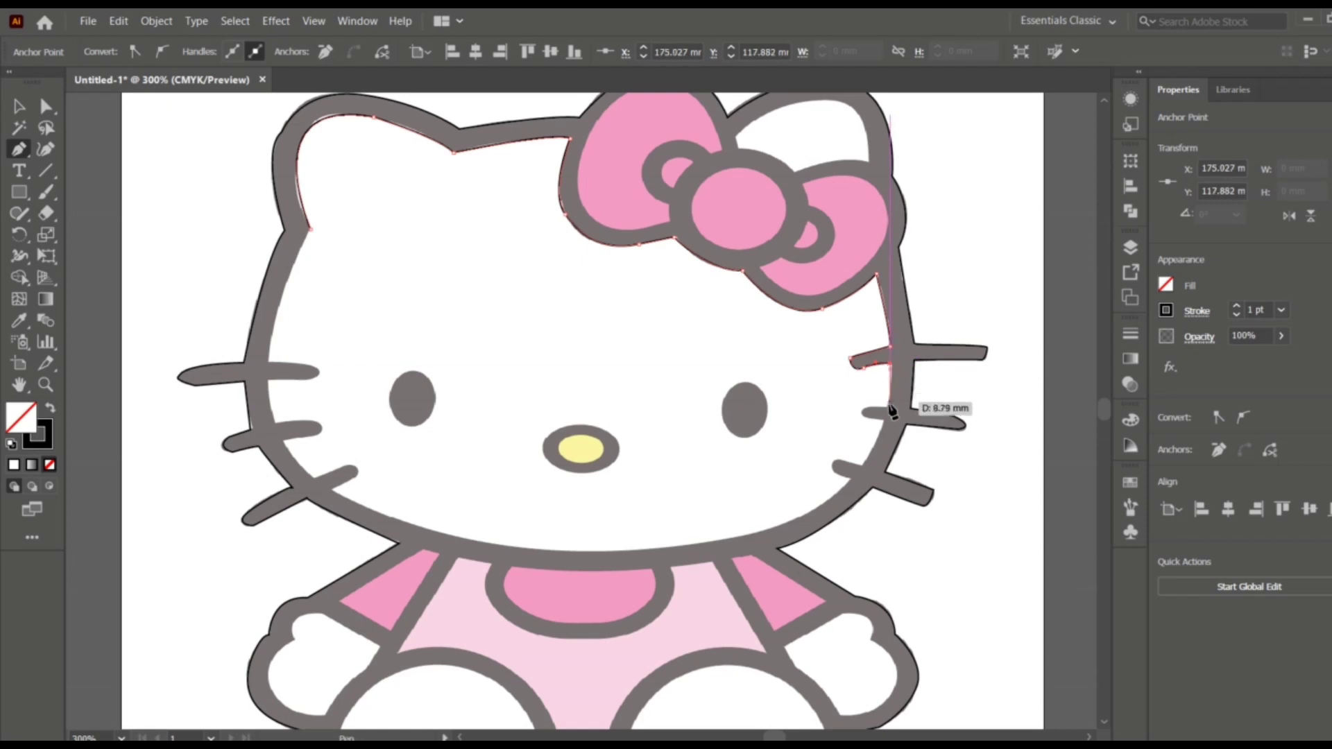
pyautogui.click(887, 410)
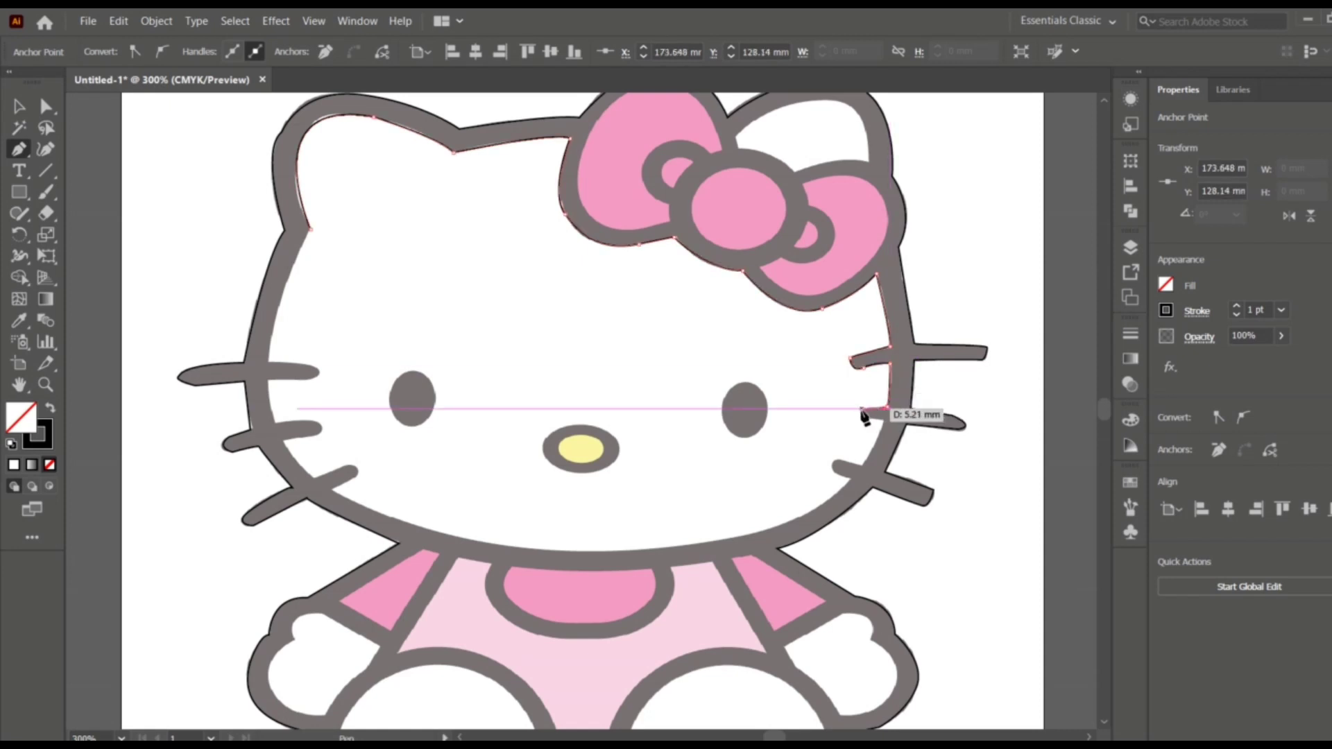
pyautogui.click(861, 412)
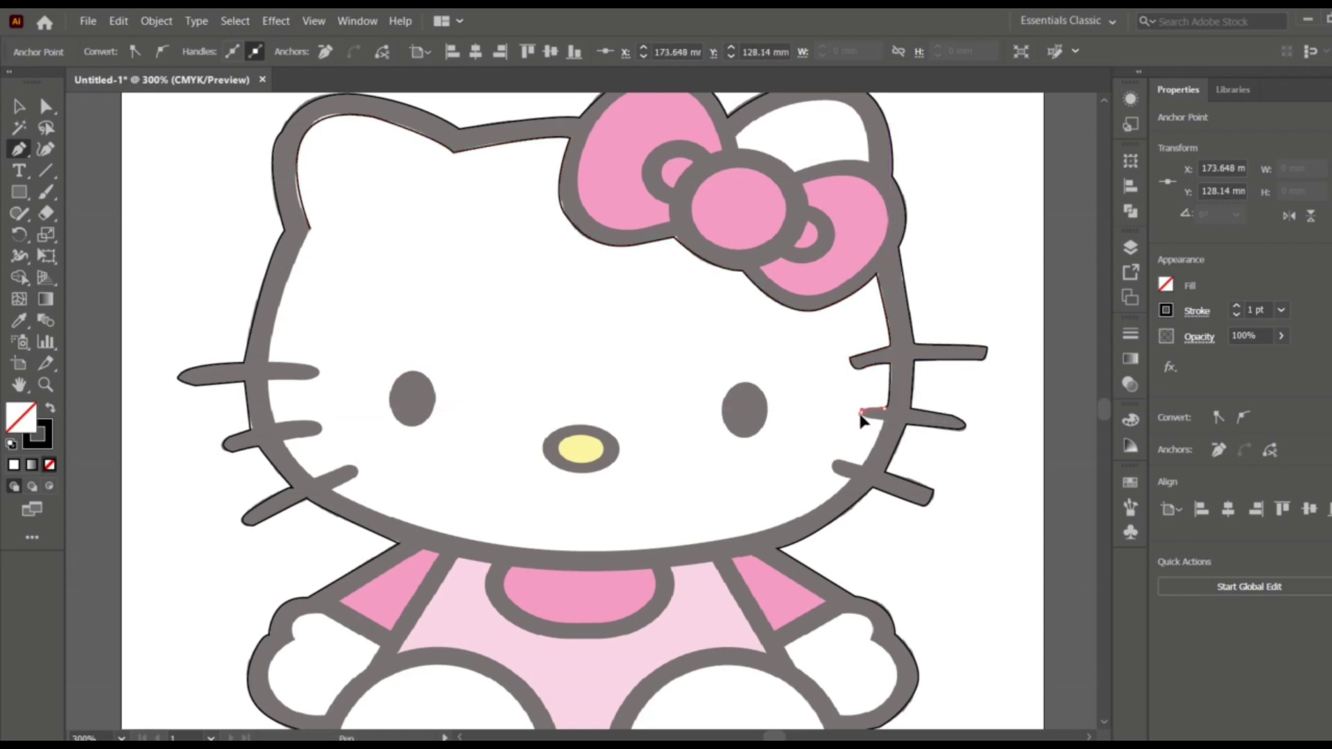
pyautogui.click(861, 466)
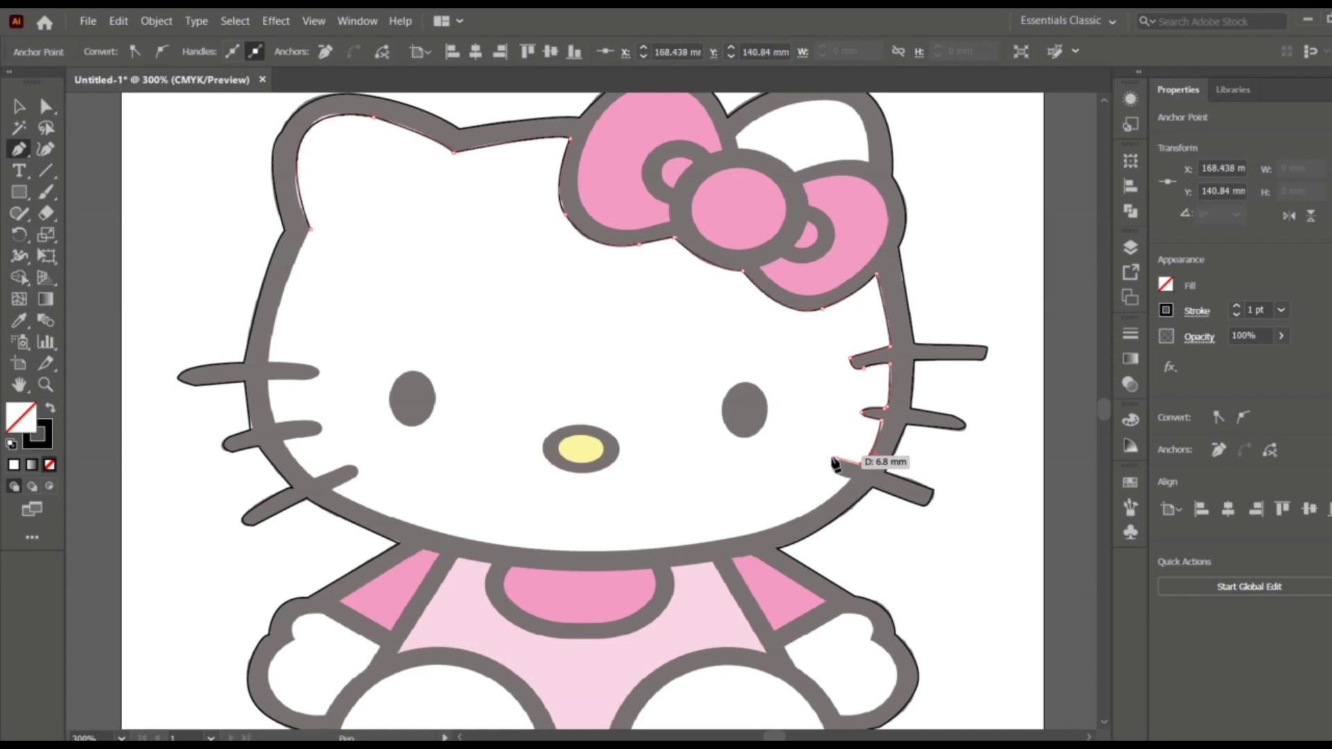
pyautogui.click(834, 461)
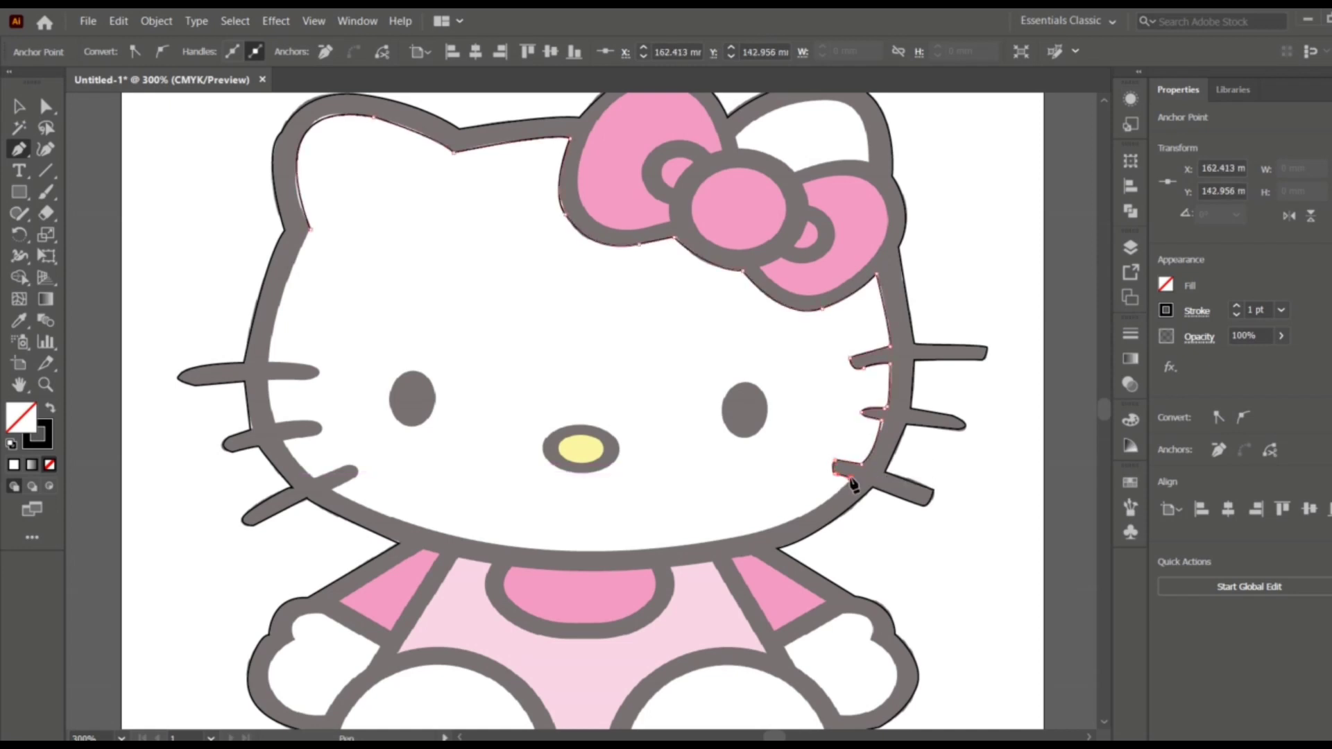
pyautogui.click(848, 477)
# Curve the inner path along the chin and left cheek
pyautogui.moveTo(738, 545); pyautogui.dragTo(701, 543)
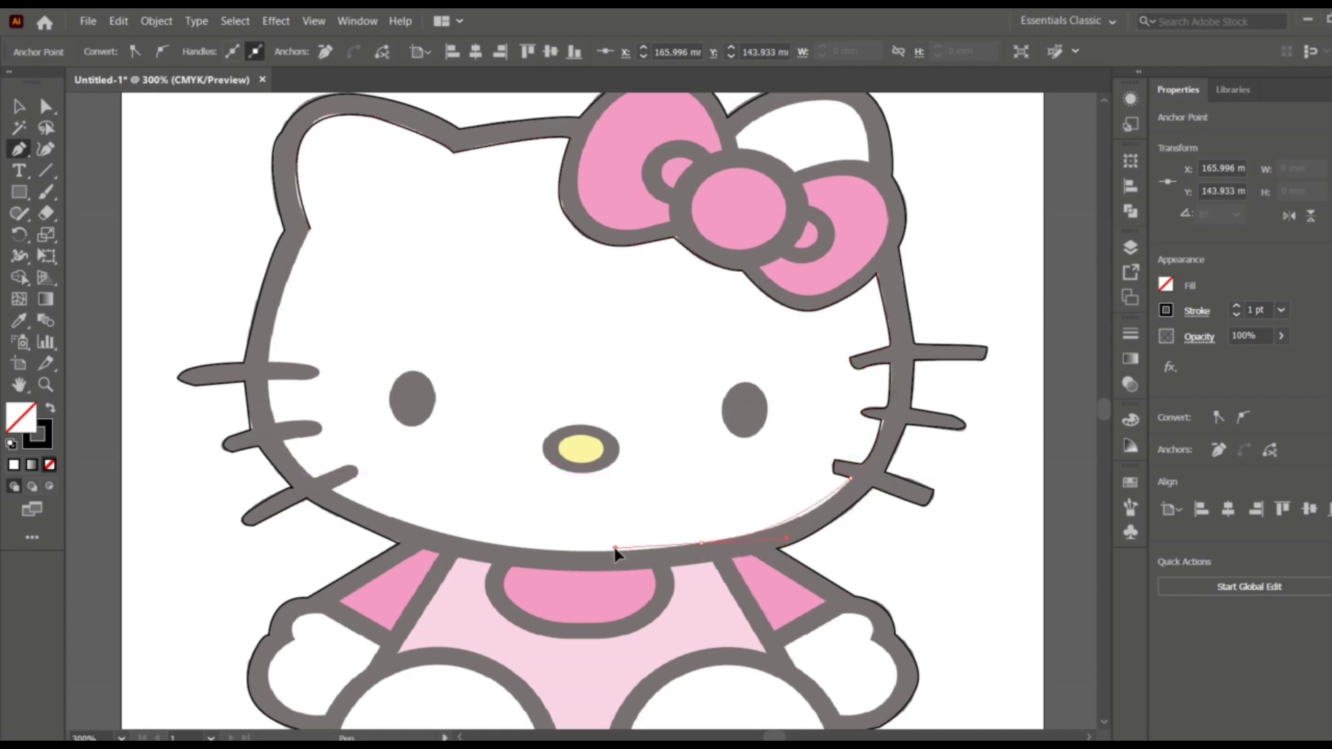
pyautogui.click(585, 560)
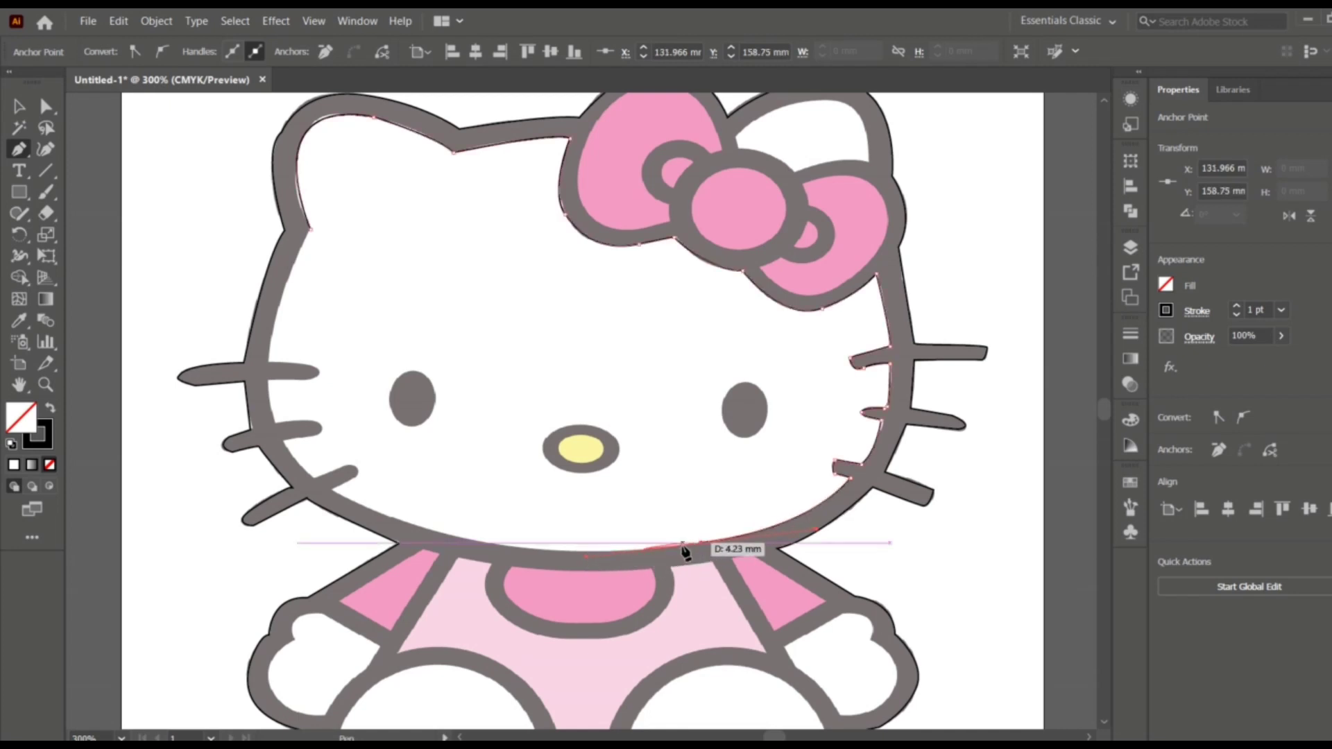
pyautogui.click(530, 548)
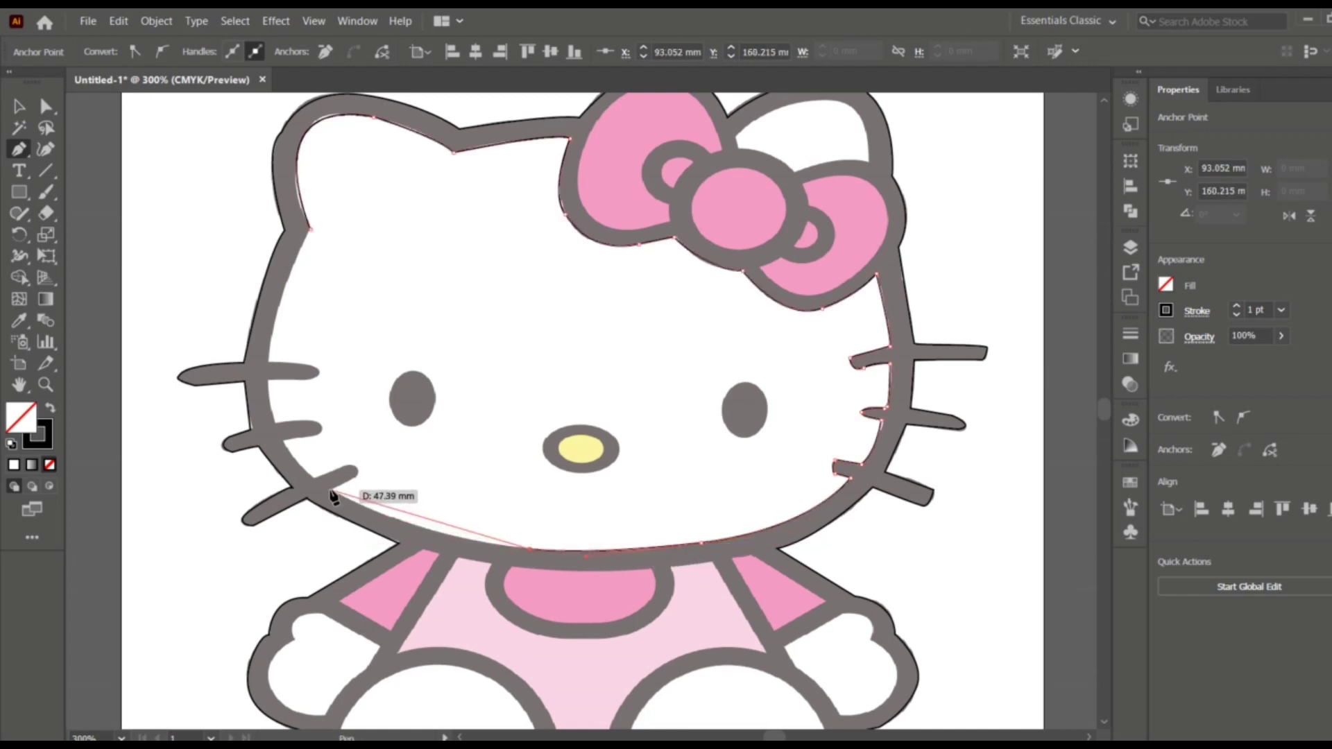
pyautogui.moveTo(331, 491); pyautogui.dragTo(322, 457)
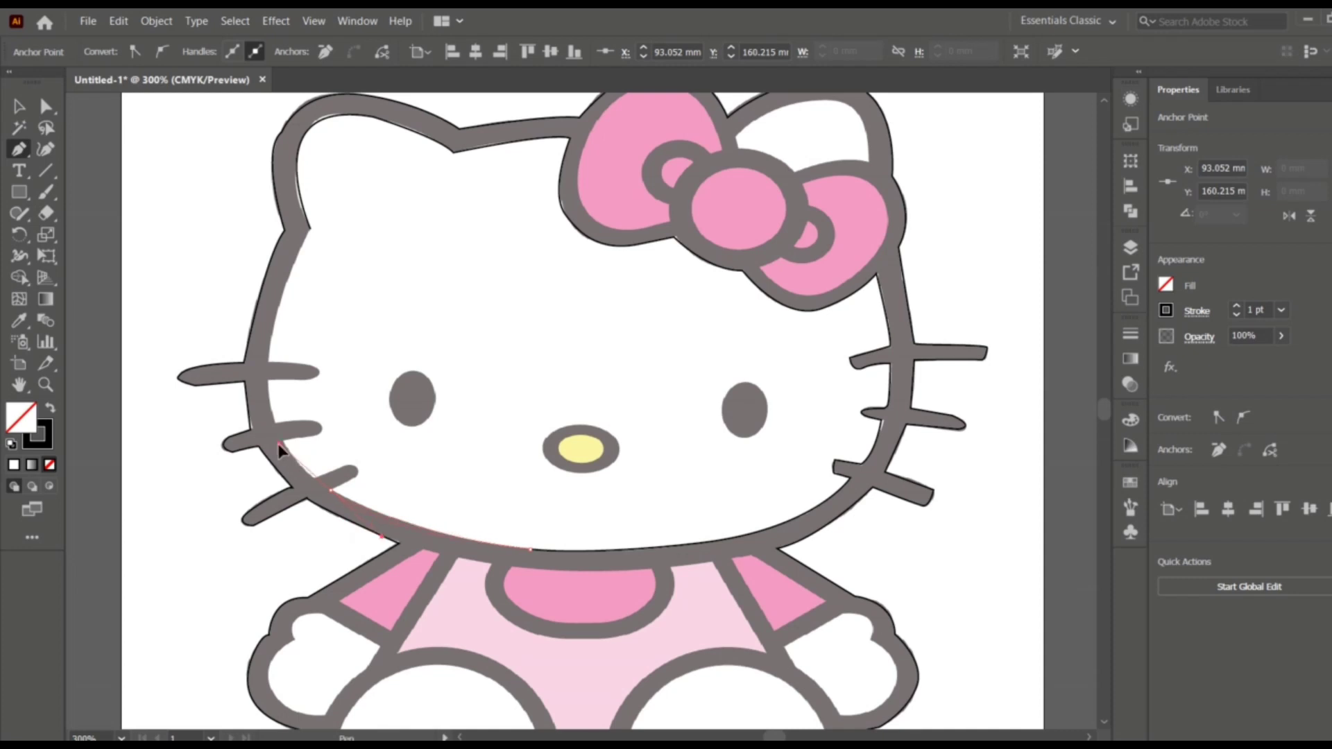
pyautogui.moveTo(354, 488)
pyautogui.mouseDown()
pyautogui.moveTo(347, 473)
pyautogui.moveTo(334, 484)
pyautogui.mouseUp()
# Trace around the left whisker edges and up to the left ear corner
pyautogui.moveTo(285, 441)
pyautogui.mouseDown()
pyautogui.moveTo(319, 445)
pyautogui.moveTo(318, 432)
pyautogui.mouseUp()
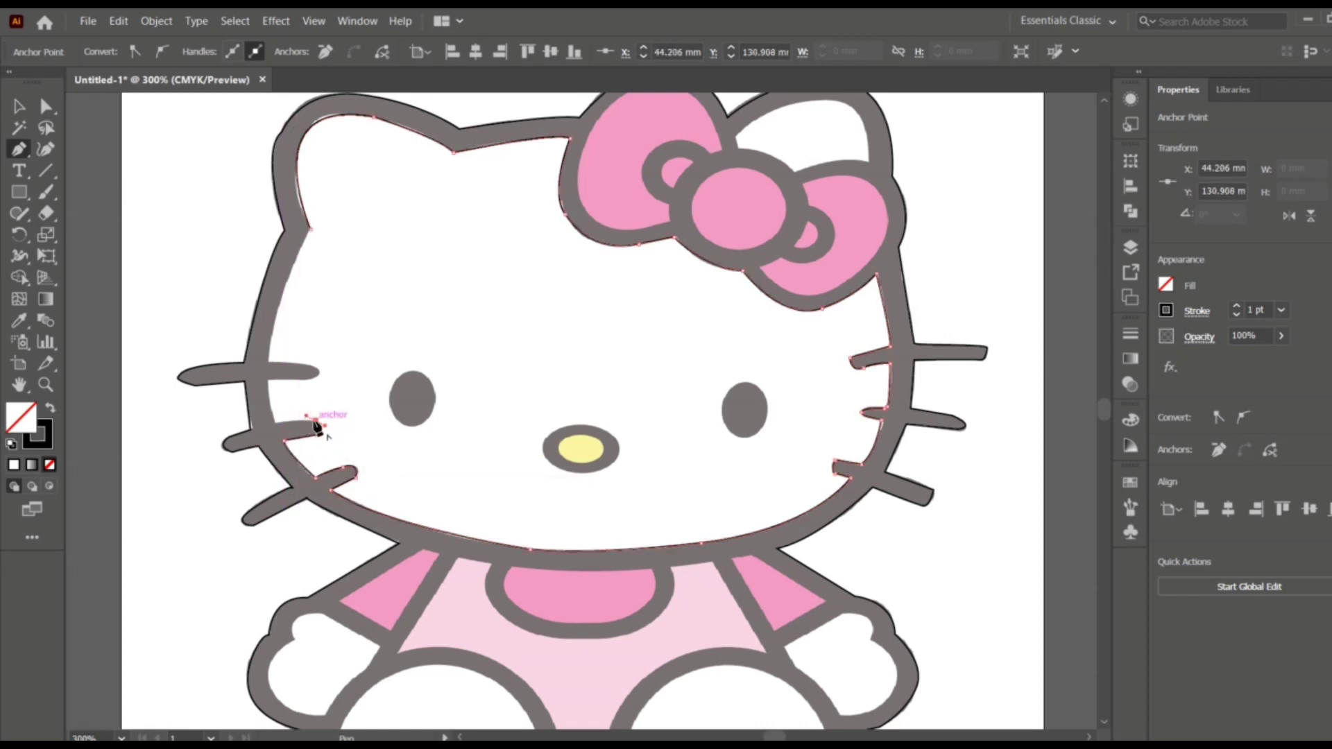
pyautogui.click(276, 426)
pyautogui.click(268, 380)
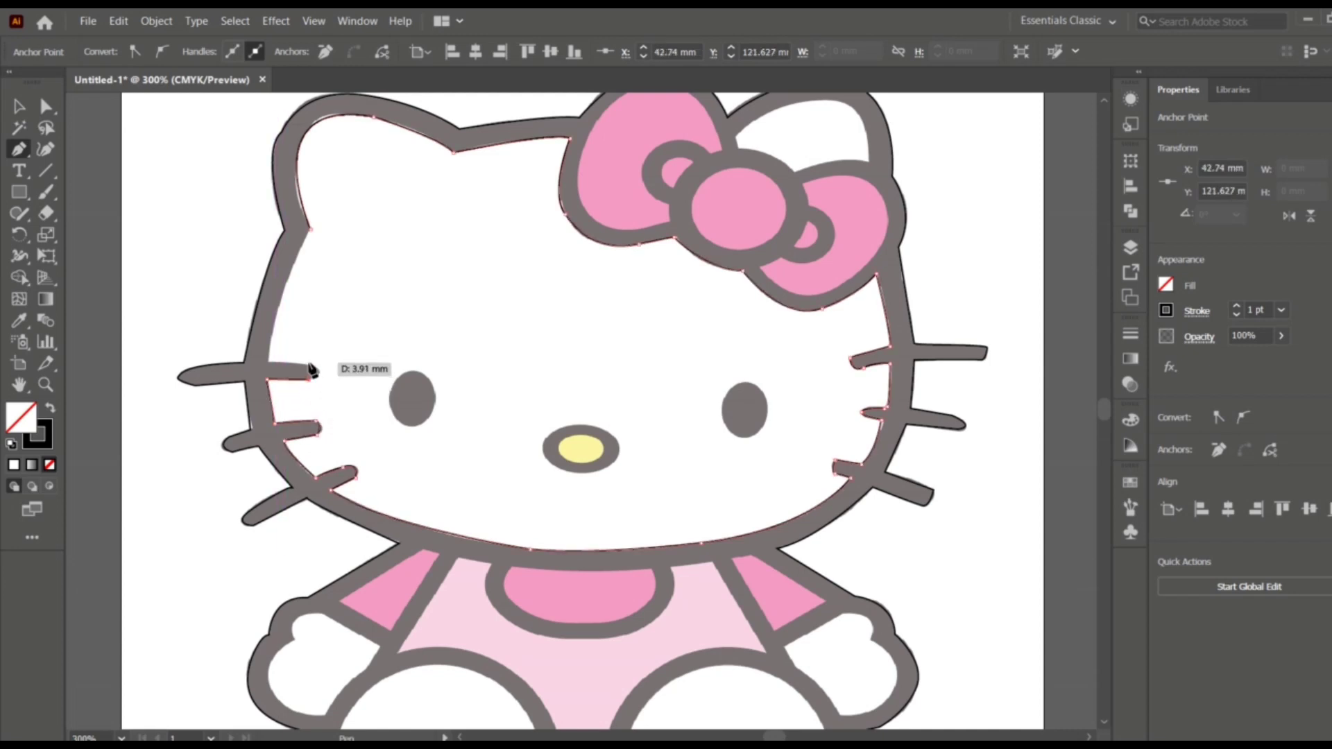
pyautogui.click(306, 370)
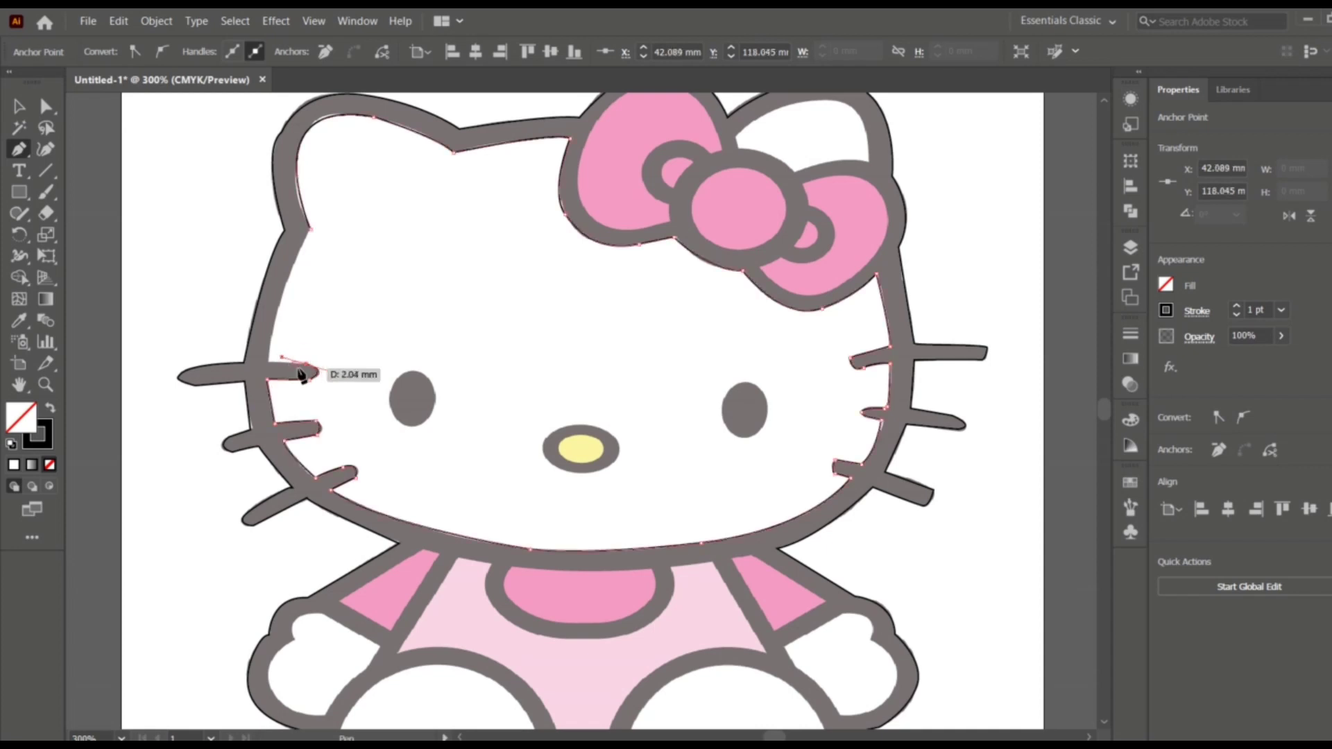
pyautogui.click(268, 360)
pyautogui.click(309, 225)
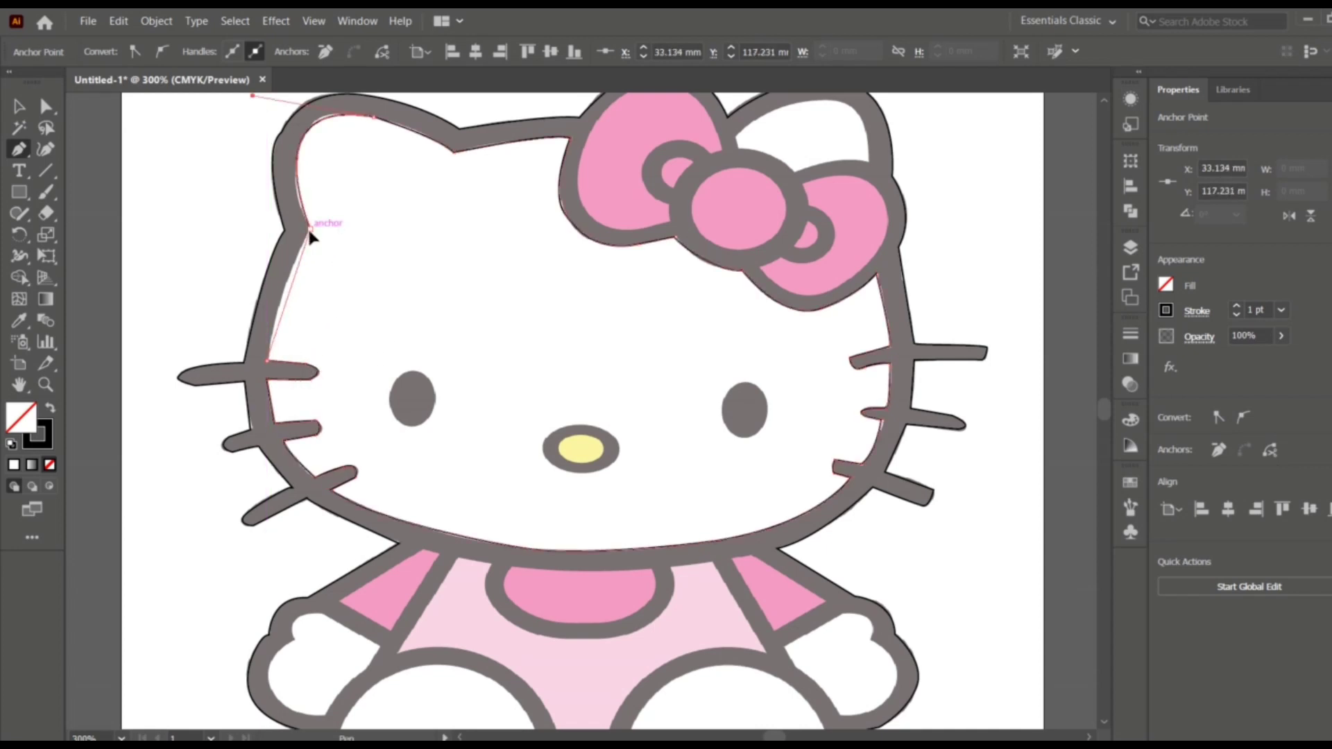
# Zoom in and drag ellipses over Hello Kitty's nose and right eye, returning to the Selection tool
pyautogui.scroll(2, 444, 388)
pyautogui.scroll(3, 475, 398)
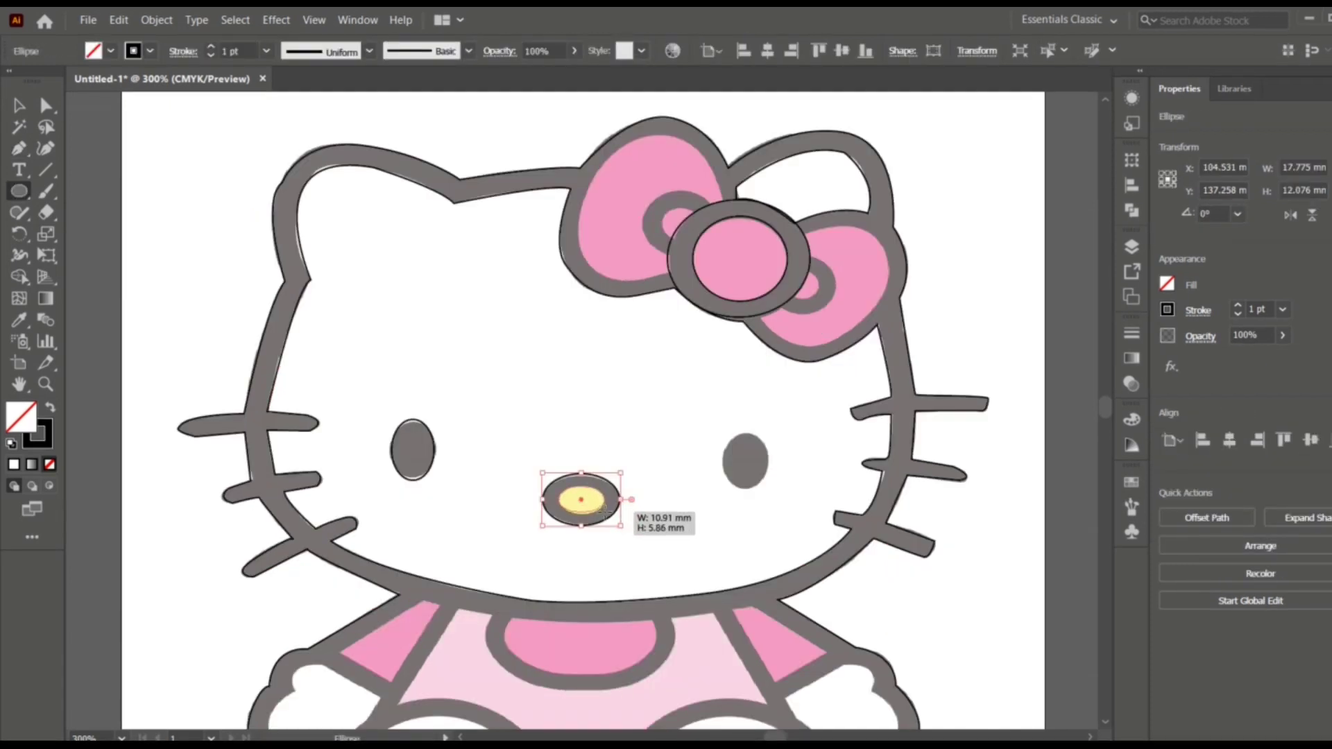
pyautogui.moveTo(606, 512); pyautogui.dragTo(605, 510)
pyautogui.moveTo(722, 434); pyautogui.dragTo(768, 488)
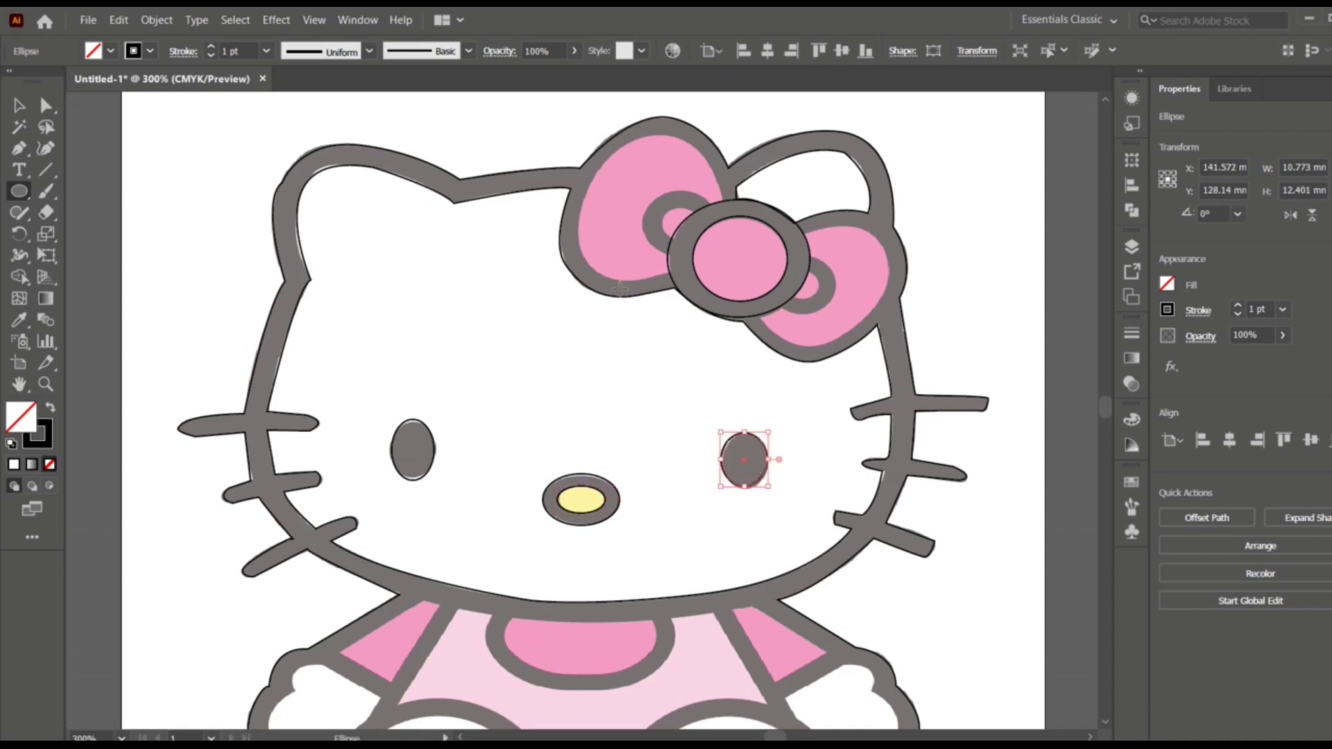
pyautogui.click(16, 106)
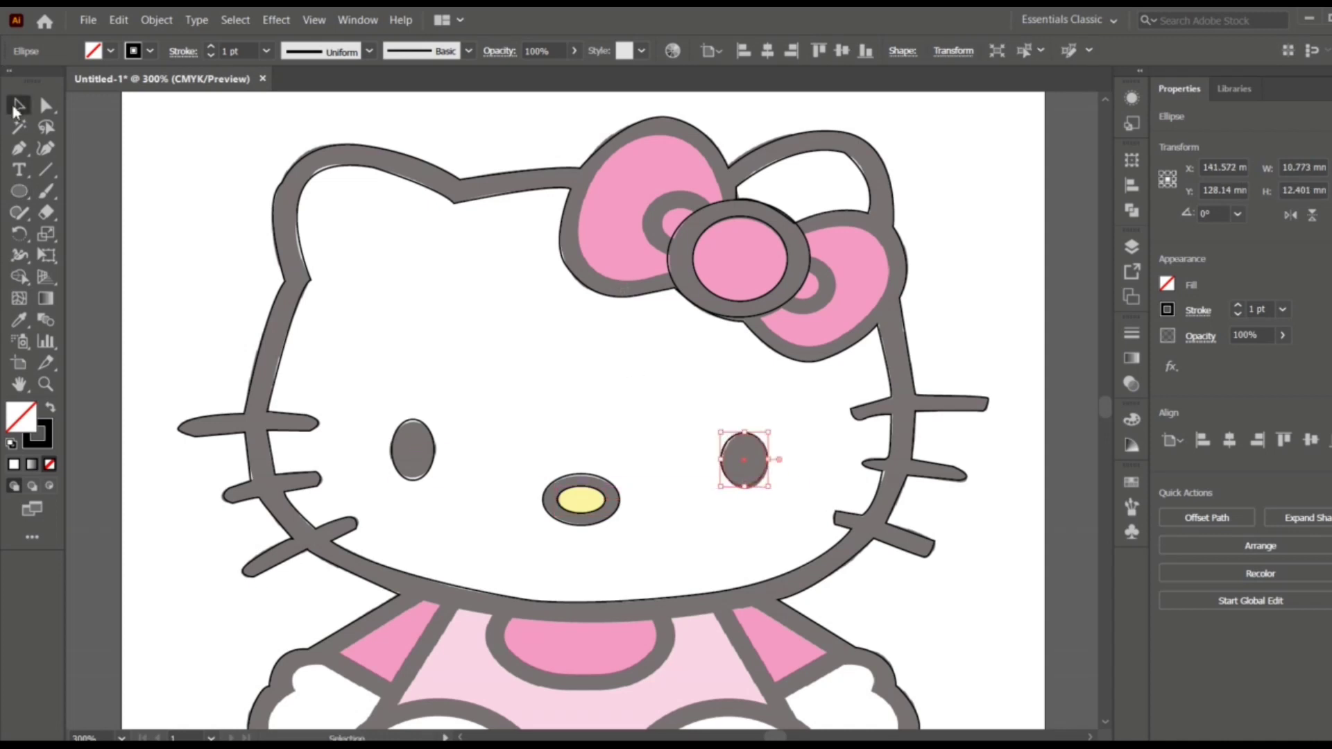
# Trace the bow's small inner ring loops with a new Pen path
pyautogui.click(19, 150)
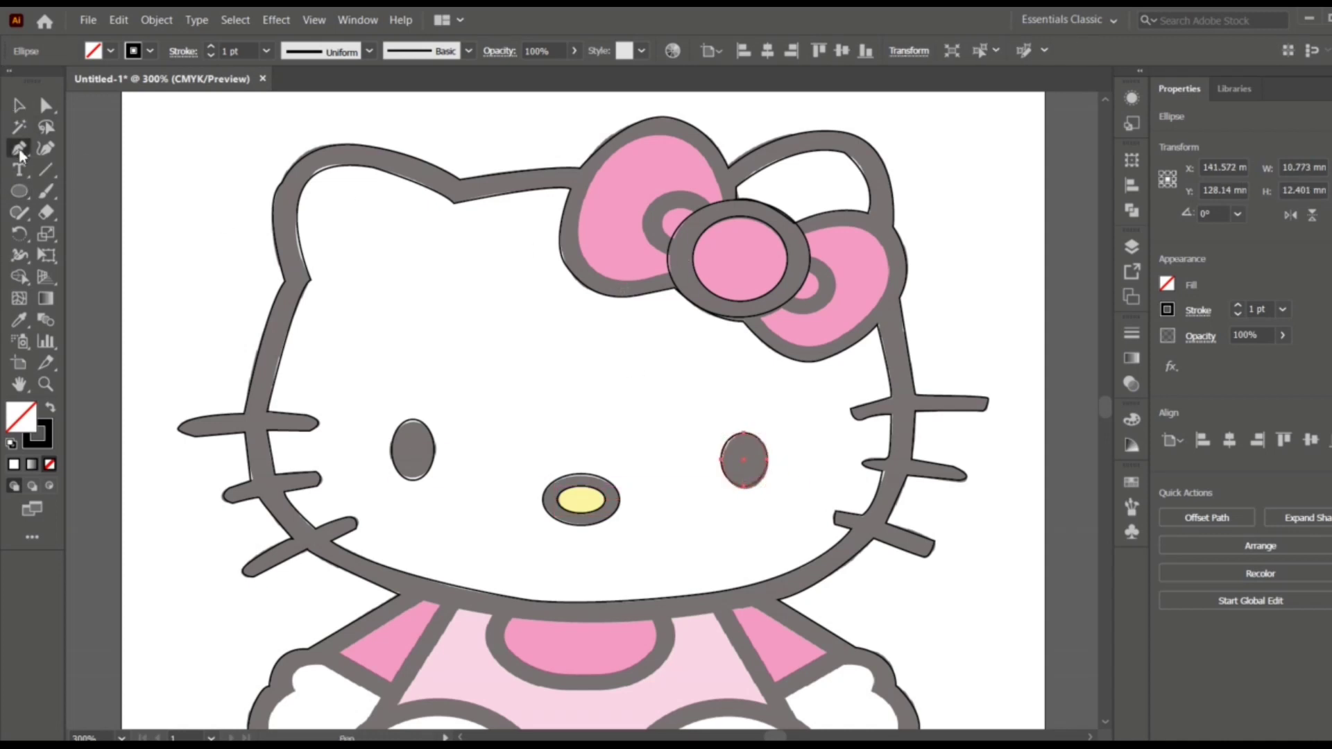
pyautogui.click(691, 213)
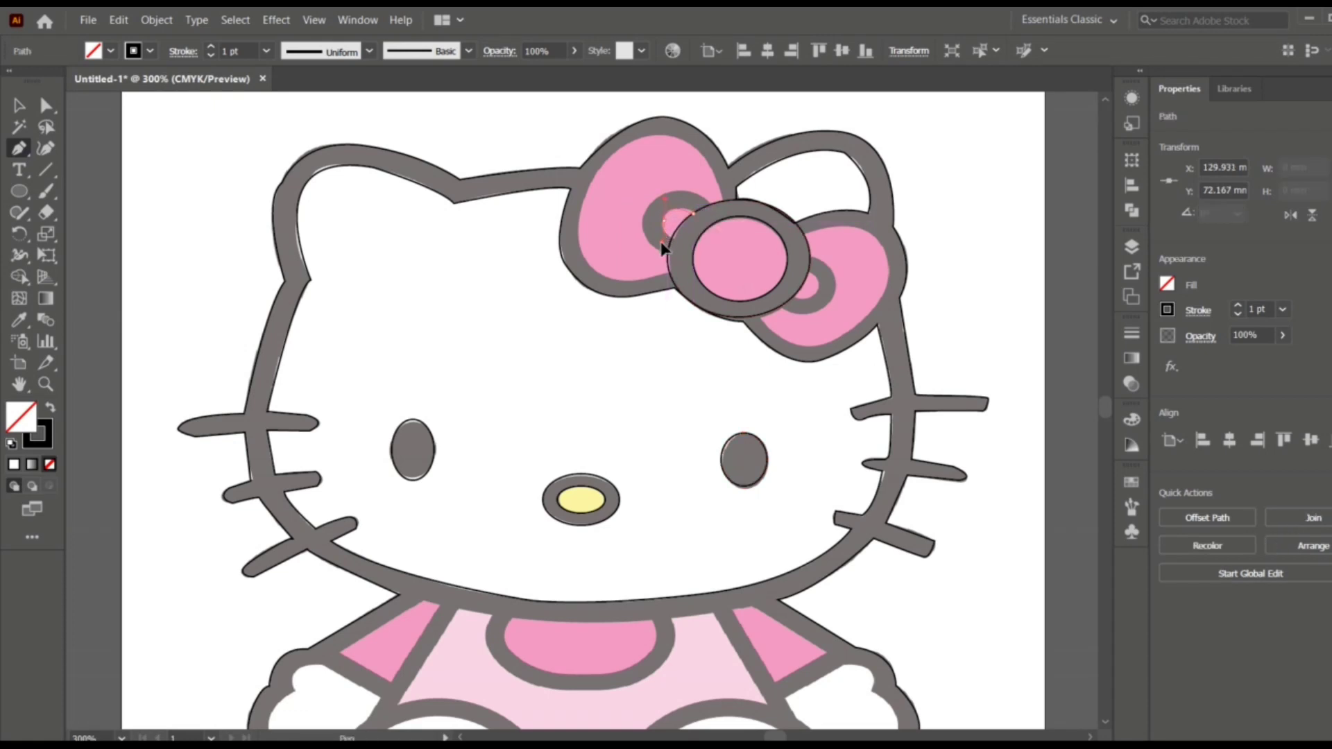
pyautogui.click(661, 248)
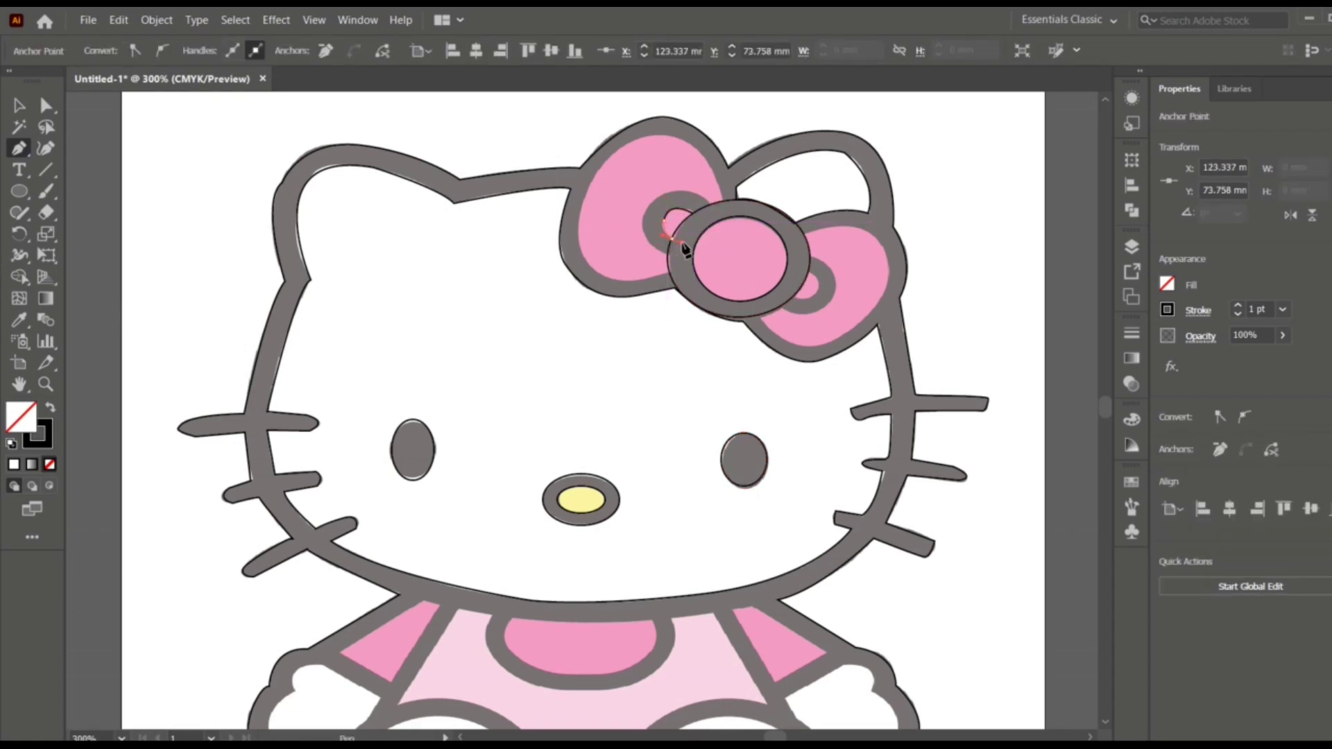
pyautogui.click(693, 213)
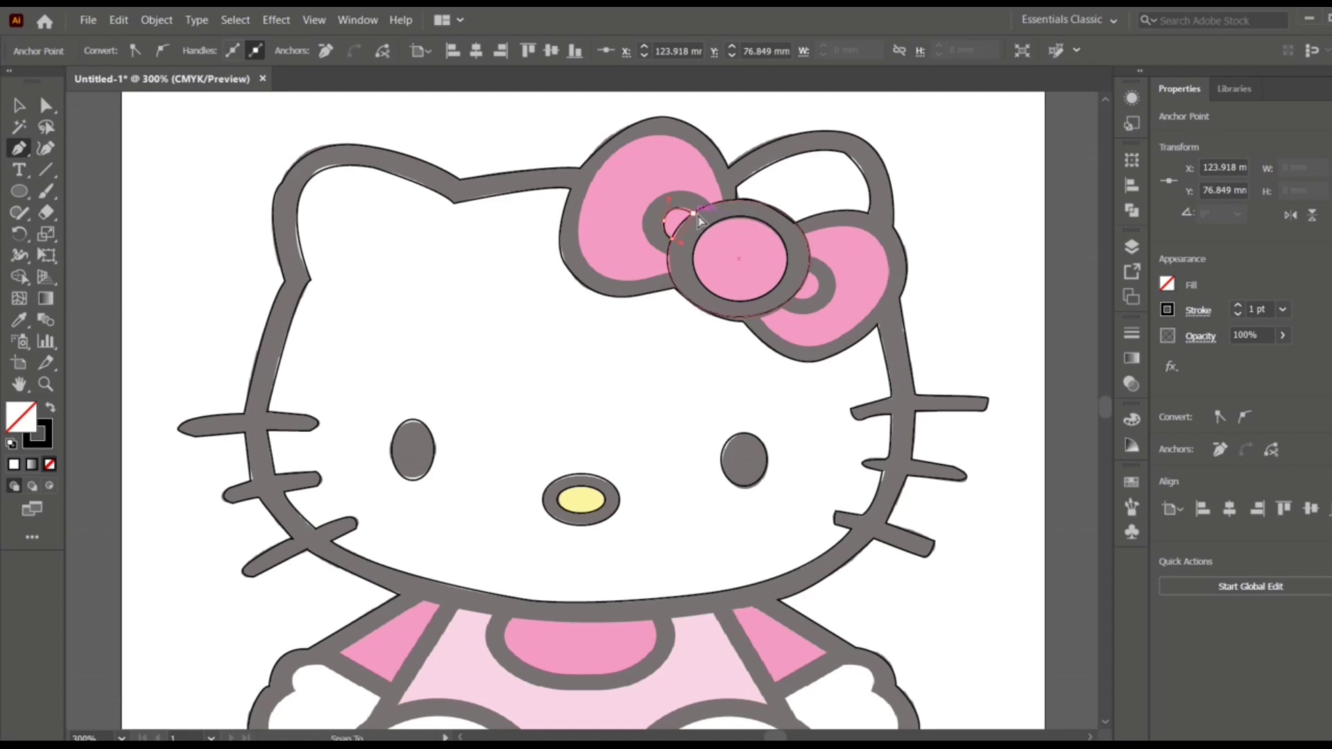
pyautogui.moveTo(736, 209); pyautogui.dragTo(736, 267)
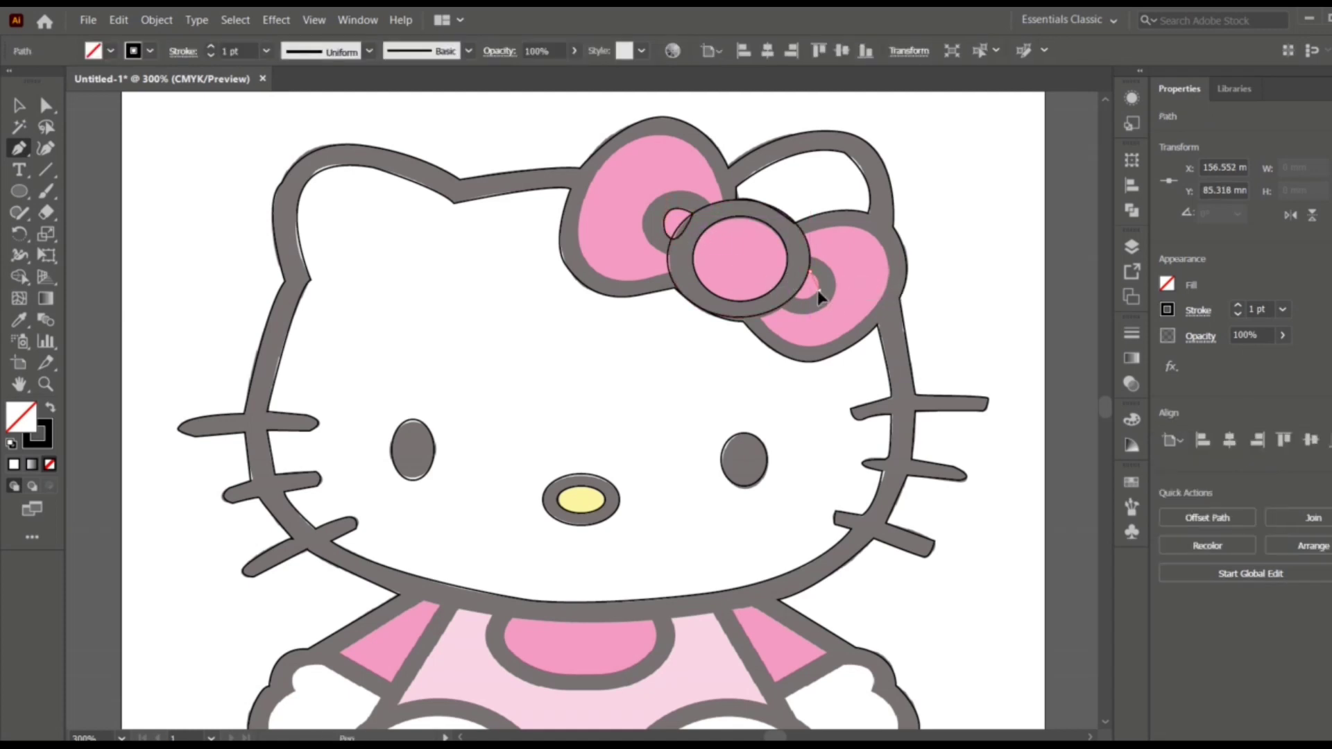
pyautogui.click(809, 291)
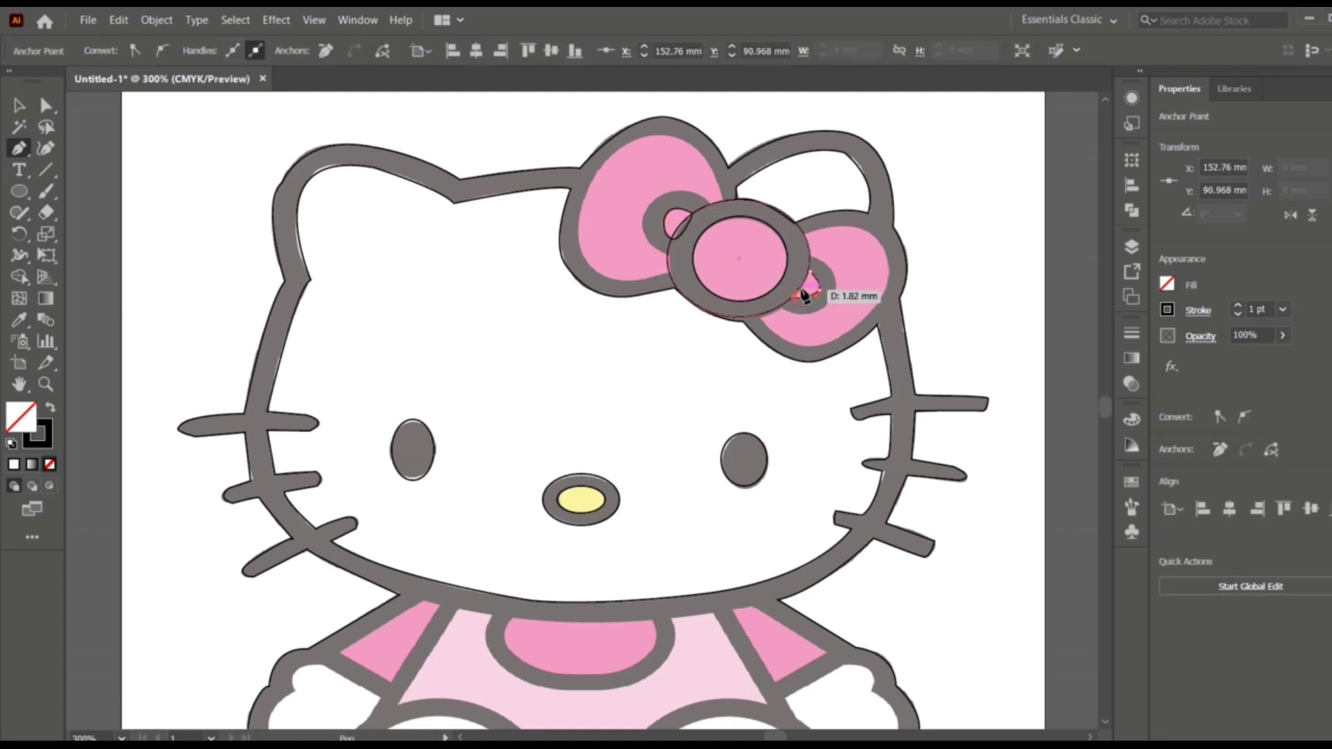
pyautogui.moveTo(802, 258); pyautogui.dragTo(801, 281)
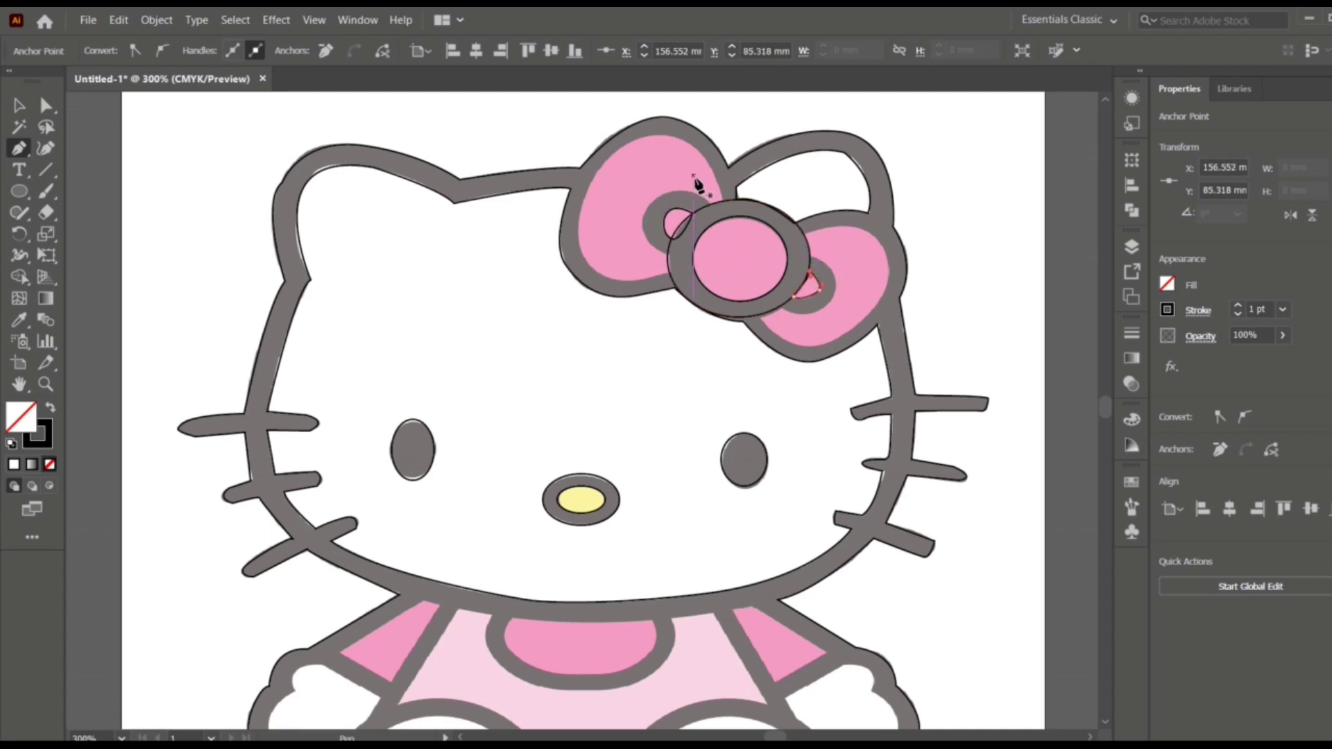
pyautogui.moveTo(683, 200)
pyautogui.mouseDown()
pyautogui.moveTo(661, 201)
pyautogui.moveTo(667, 260)
pyautogui.moveTo(590, 272)
pyautogui.moveTo(590, 251)
pyautogui.mouseUp()
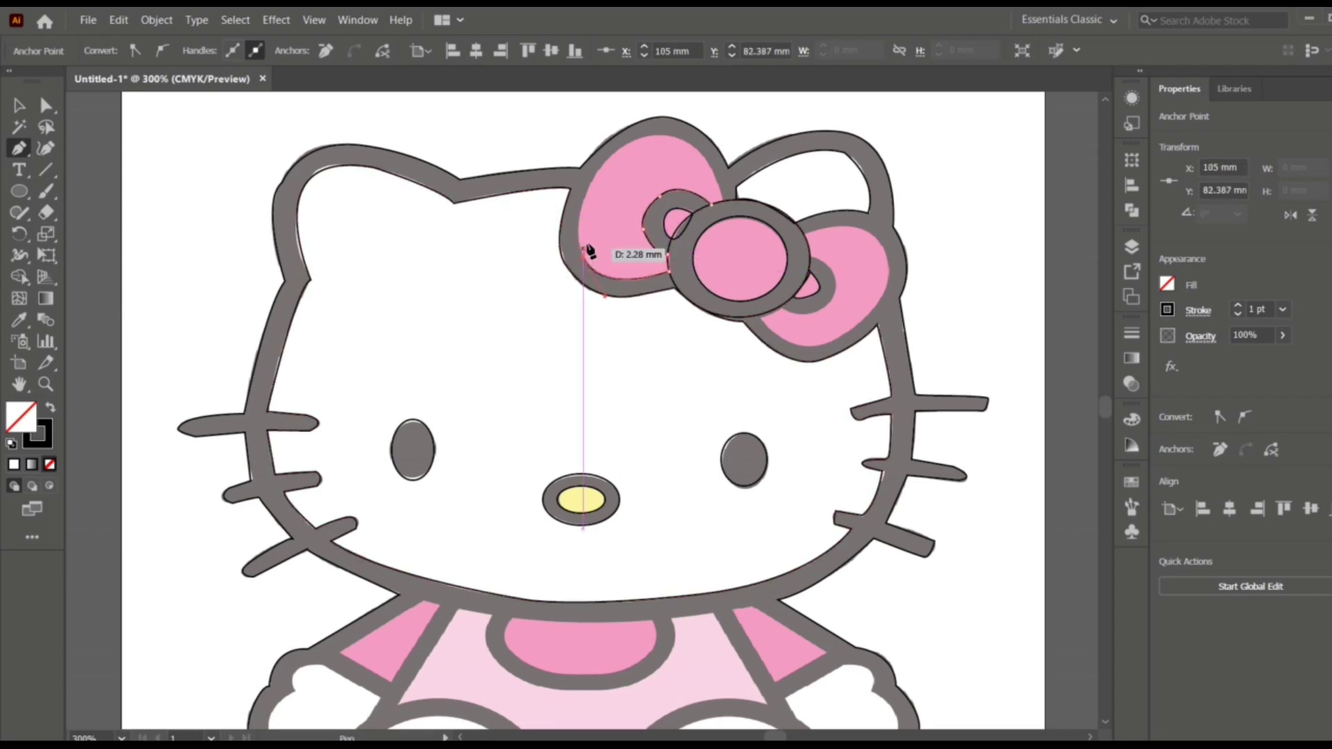
# Trace curved paths over the bow's left lobe, centre circle and right lobe
pyautogui.moveTo(578, 181); pyautogui.dragTo(639, 153)
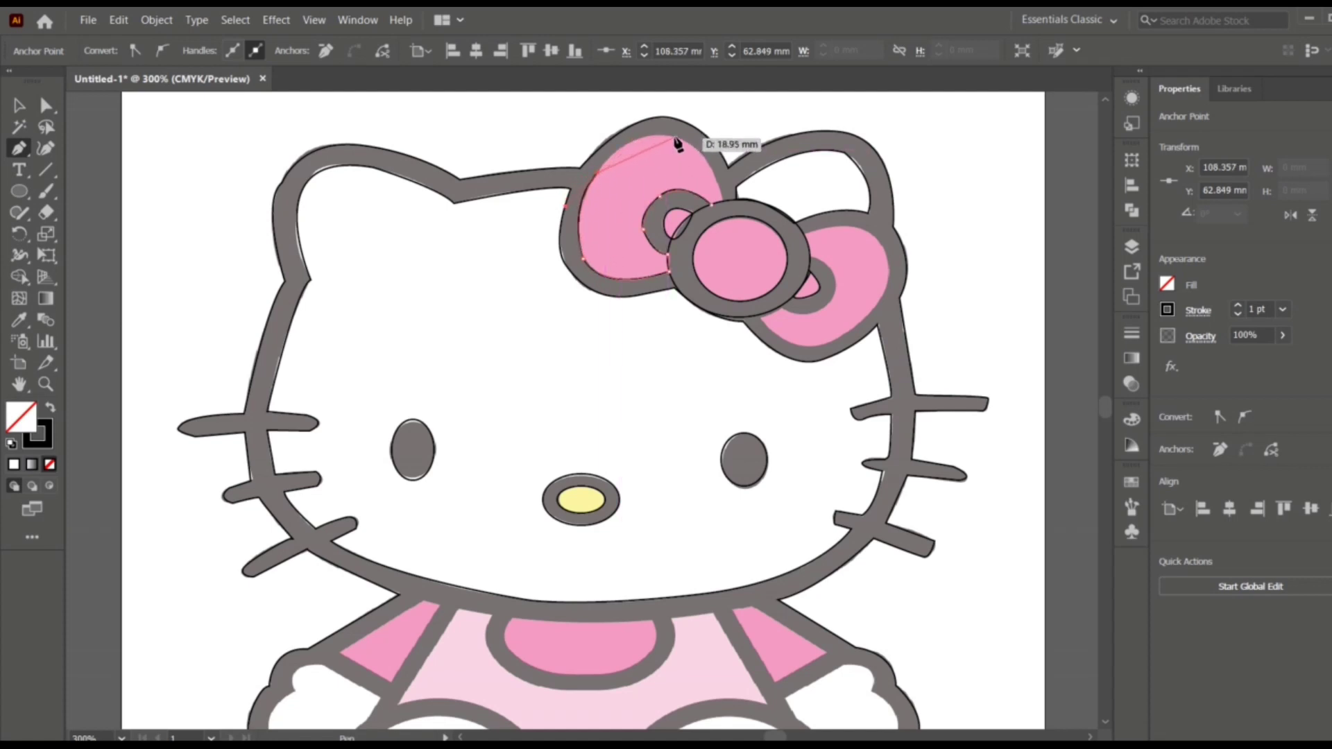
pyautogui.moveTo(722, 147)
pyautogui.mouseDown()
pyautogui.moveTo(728, 207)
pyautogui.moveTo(716, 191)
pyautogui.mouseUp()
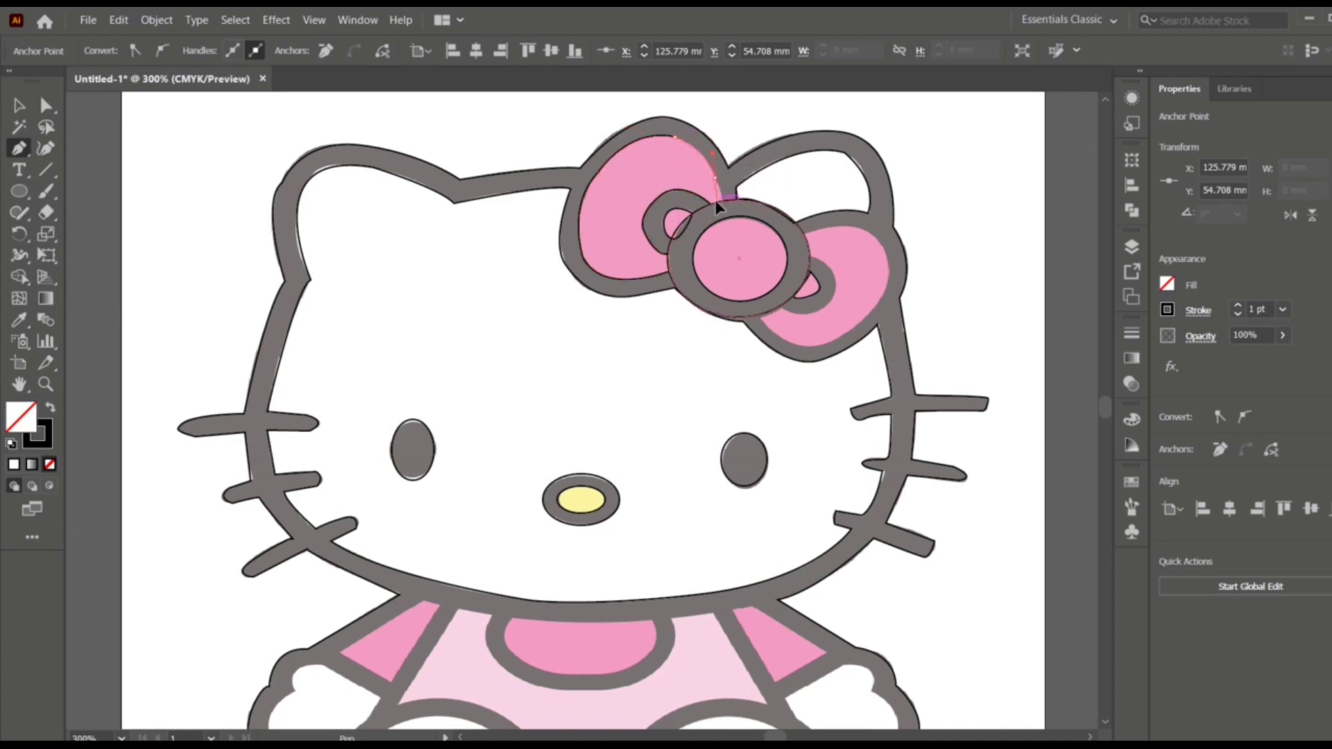
pyautogui.moveTo(715, 203); pyautogui.dragTo(721, 212)
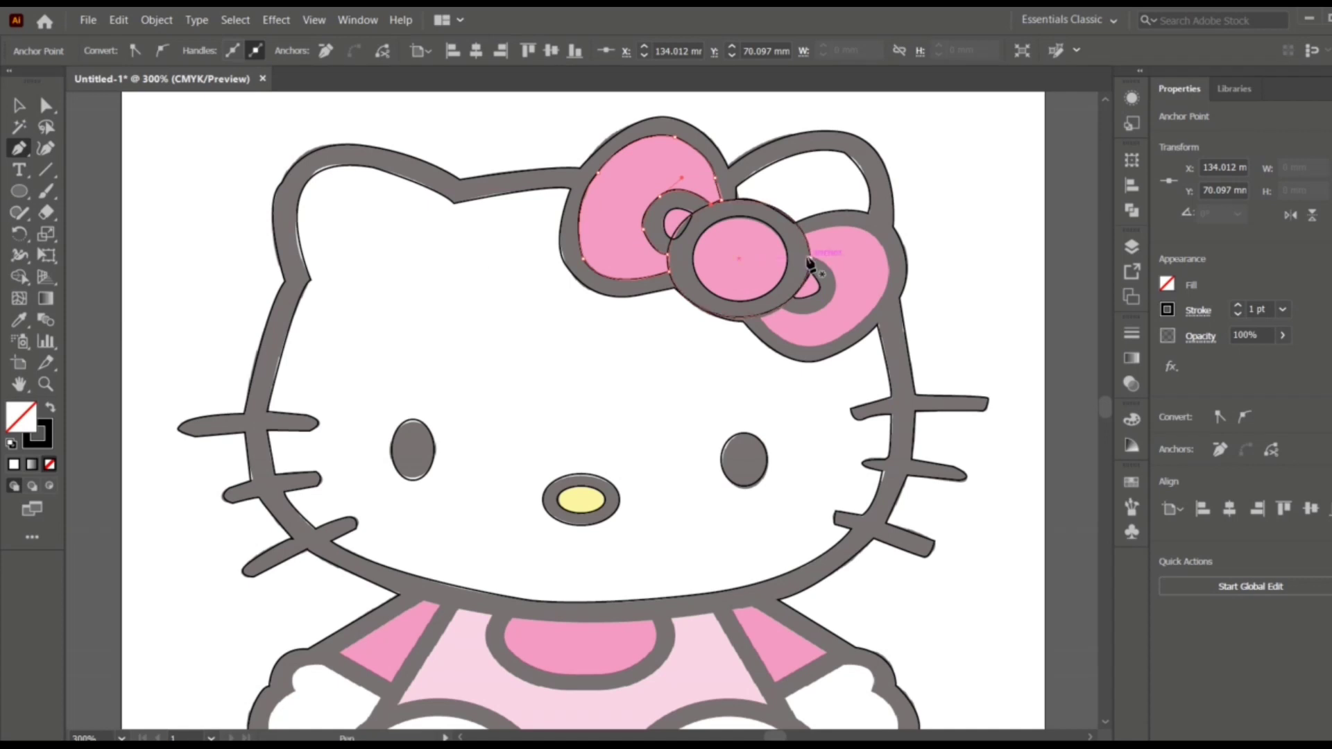
pyautogui.moveTo(810, 262)
pyautogui.mouseDown()
pyautogui.moveTo(837, 293)
pyautogui.moveTo(800, 319)
pyautogui.mouseUp()
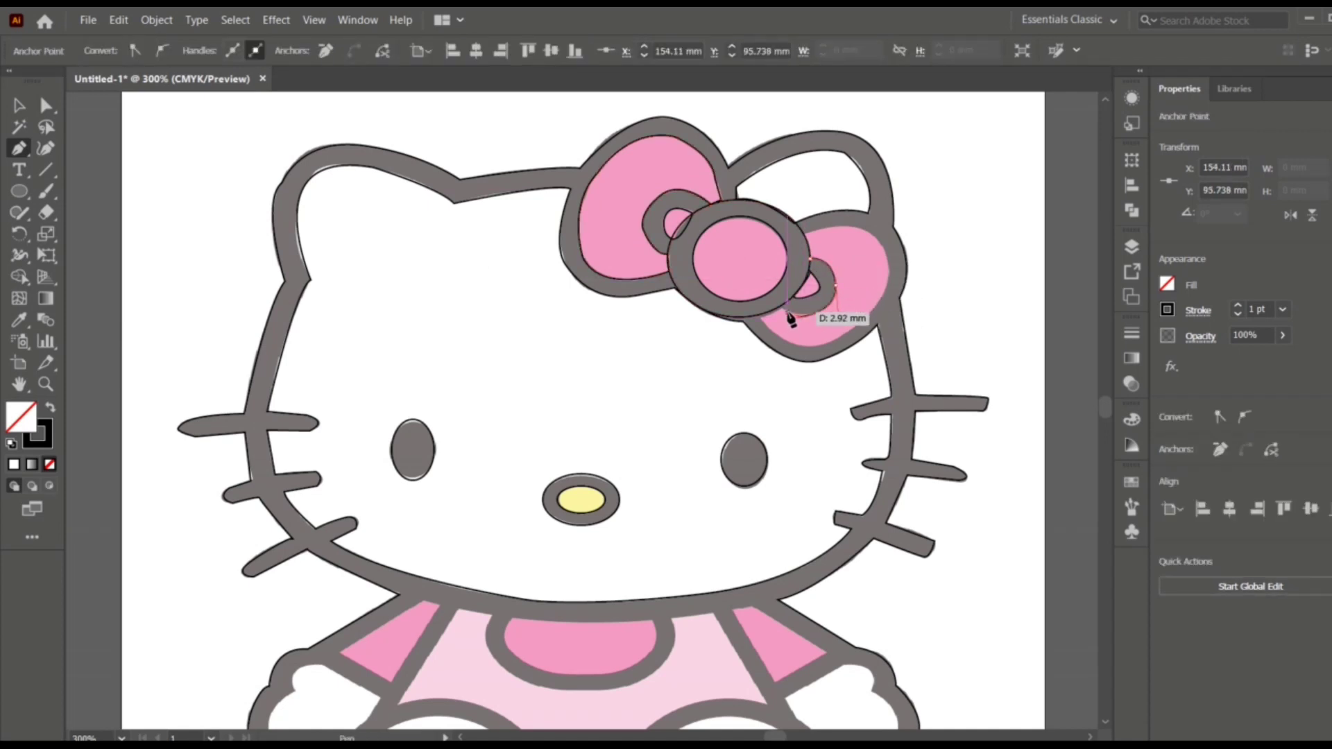
pyautogui.moveTo(761, 315); pyautogui.dragTo(827, 345)
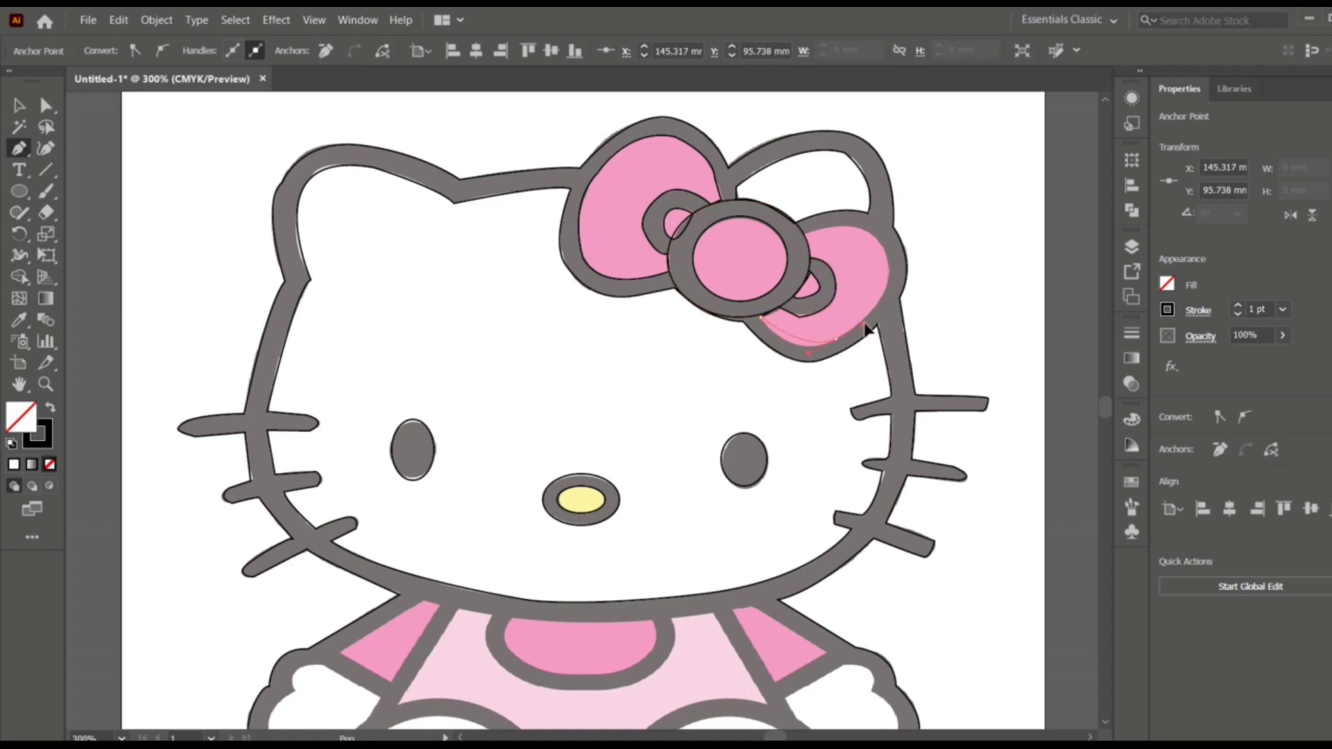
pyautogui.moveTo(888, 284)
pyautogui.mouseDown()
pyautogui.moveTo(858, 235)
pyautogui.moveTo(792, 255)
pyautogui.mouseUp()
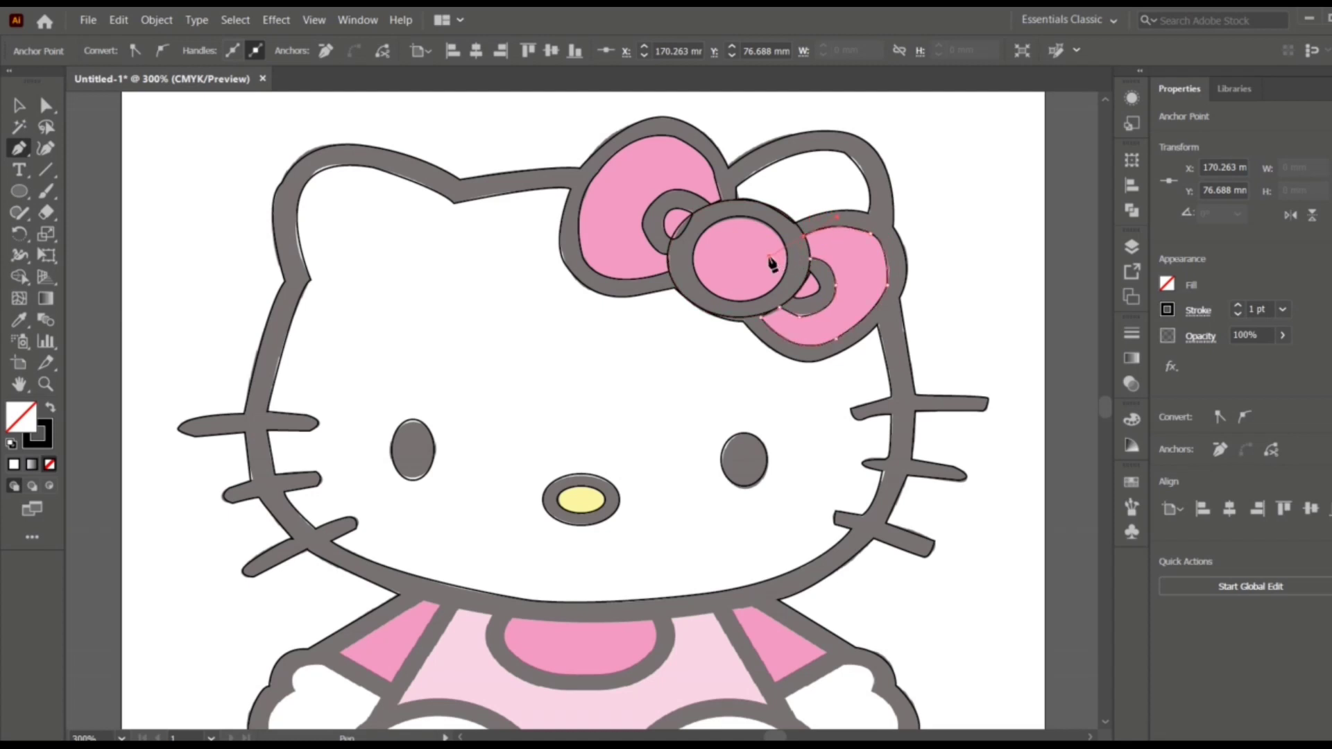
pyautogui.moveTo(809, 258); pyautogui.dragTo(832, 256)
# Finish the low bow anchor and trace the curved collar as a closed path
pyautogui.click(822, 286)
pyautogui.scroll(-1, 742, 326)
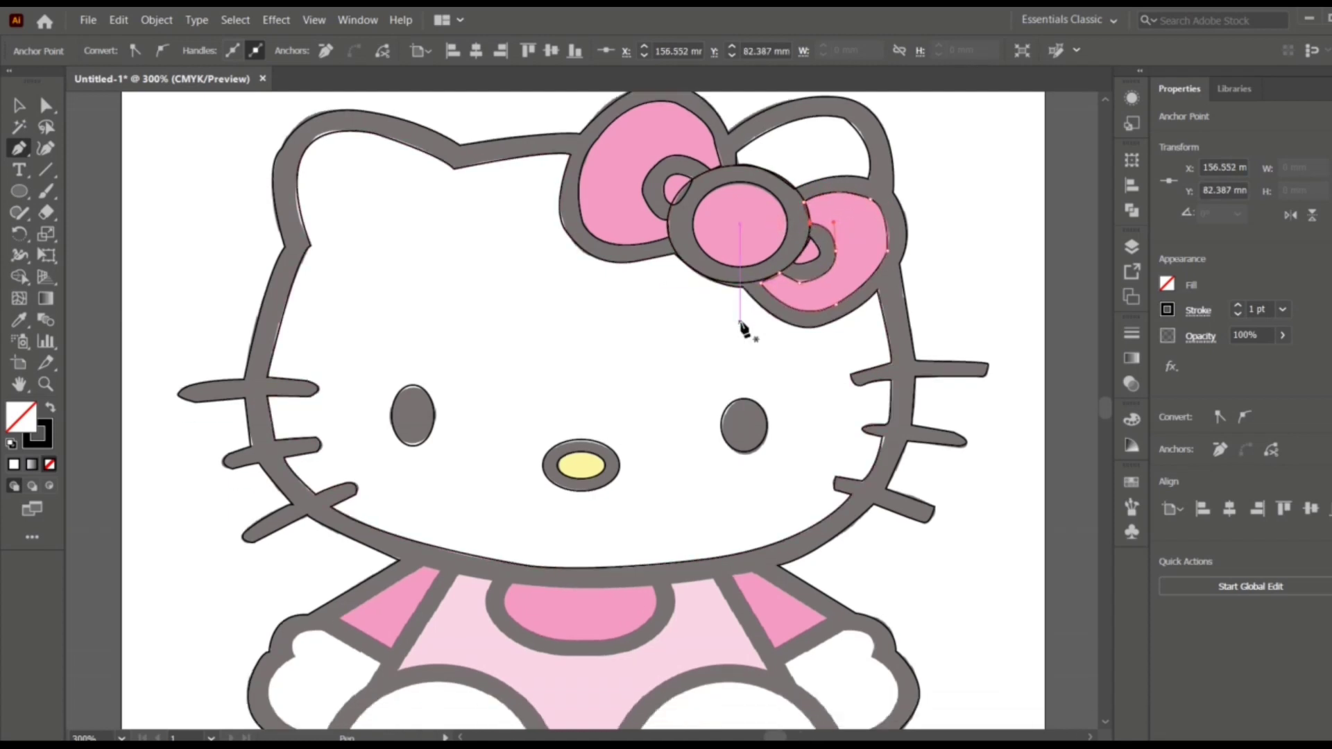
pyautogui.scroll(-3, 693, 331)
pyautogui.scroll(-3, 555, 342)
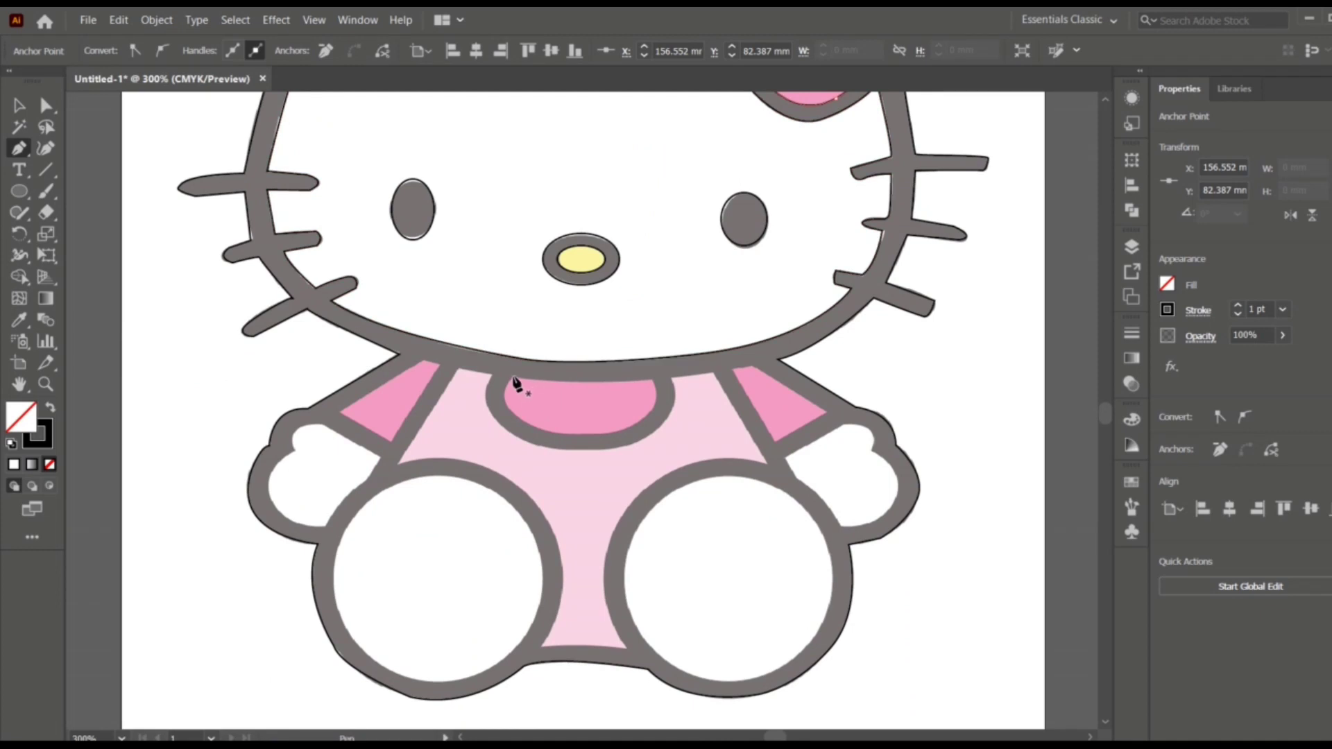
pyautogui.moveTo(513, 378)
pyautogui.mouseDown()
pyautogui.moveTo(653, 389)
pyautogui.moveTo(606, 439)
pyautogui.moveTo(542, 434)
pyautogui.mouseUp()
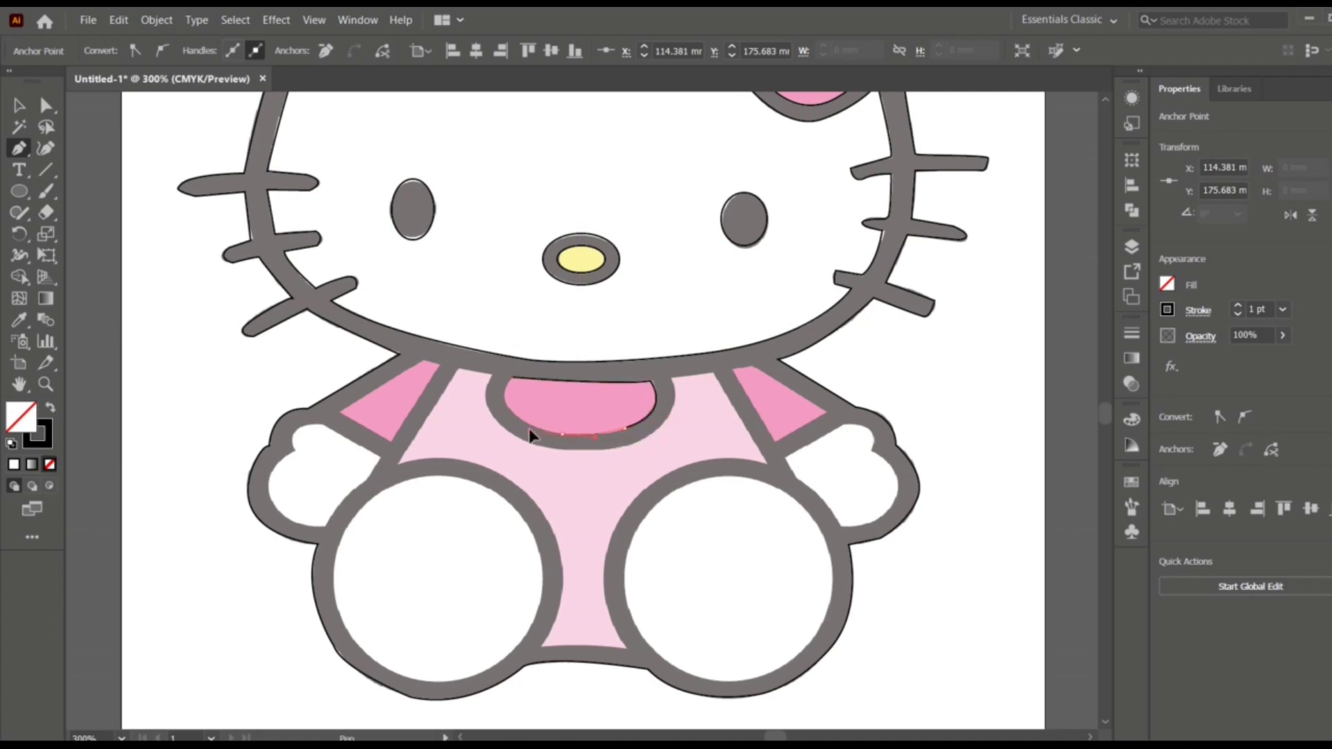
pyautogui.moveTo(559, 440); pyautogui.dragTo(505, 411)
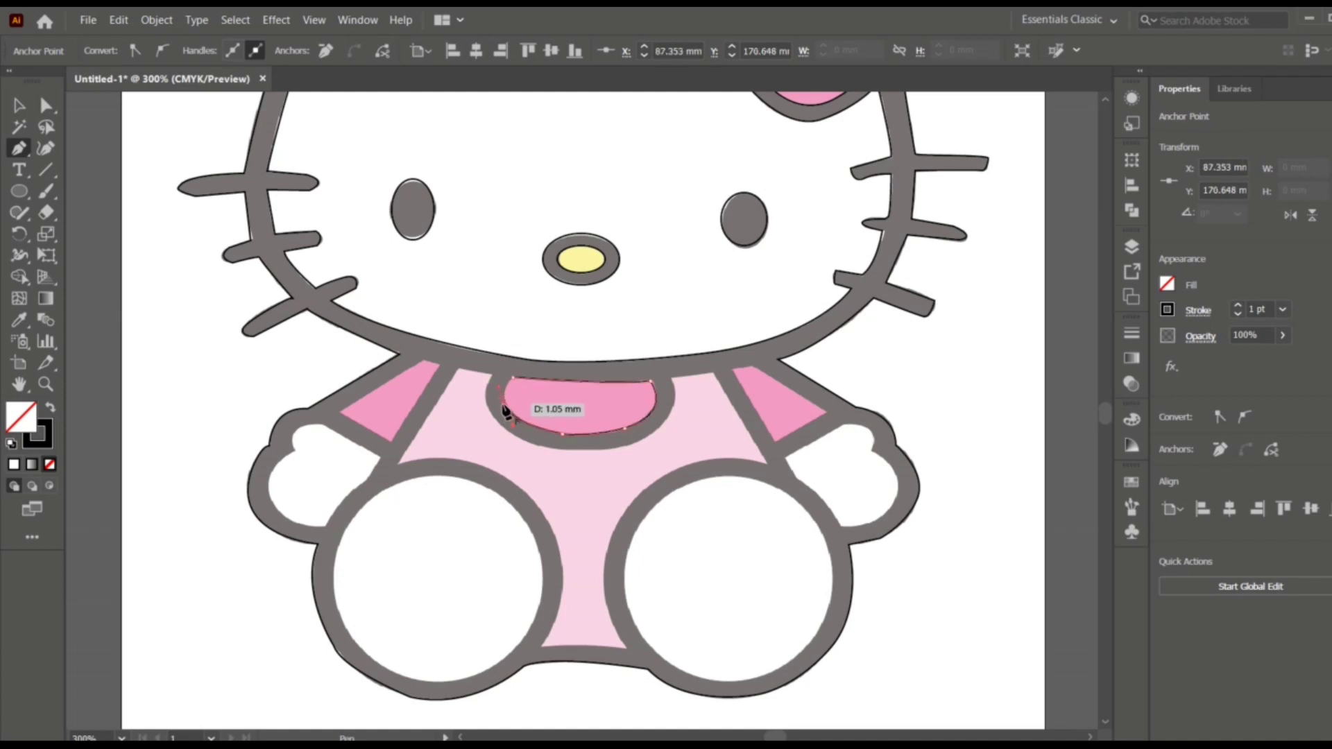
pyautogui.click(523, 378)
# Trace the left and right pink sleeve patches as closed triangles
pyautogui.scroll(-1, 557, 411)
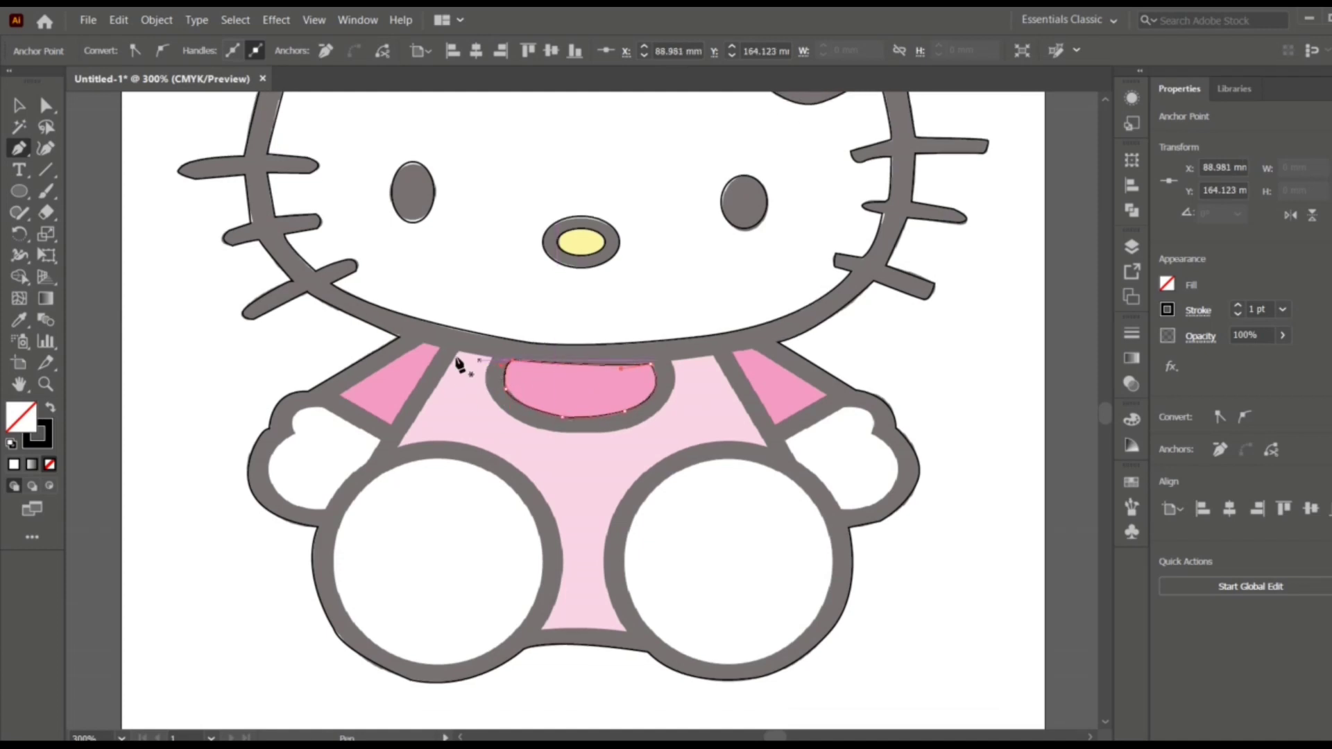
pyautogui.click(425, 345)
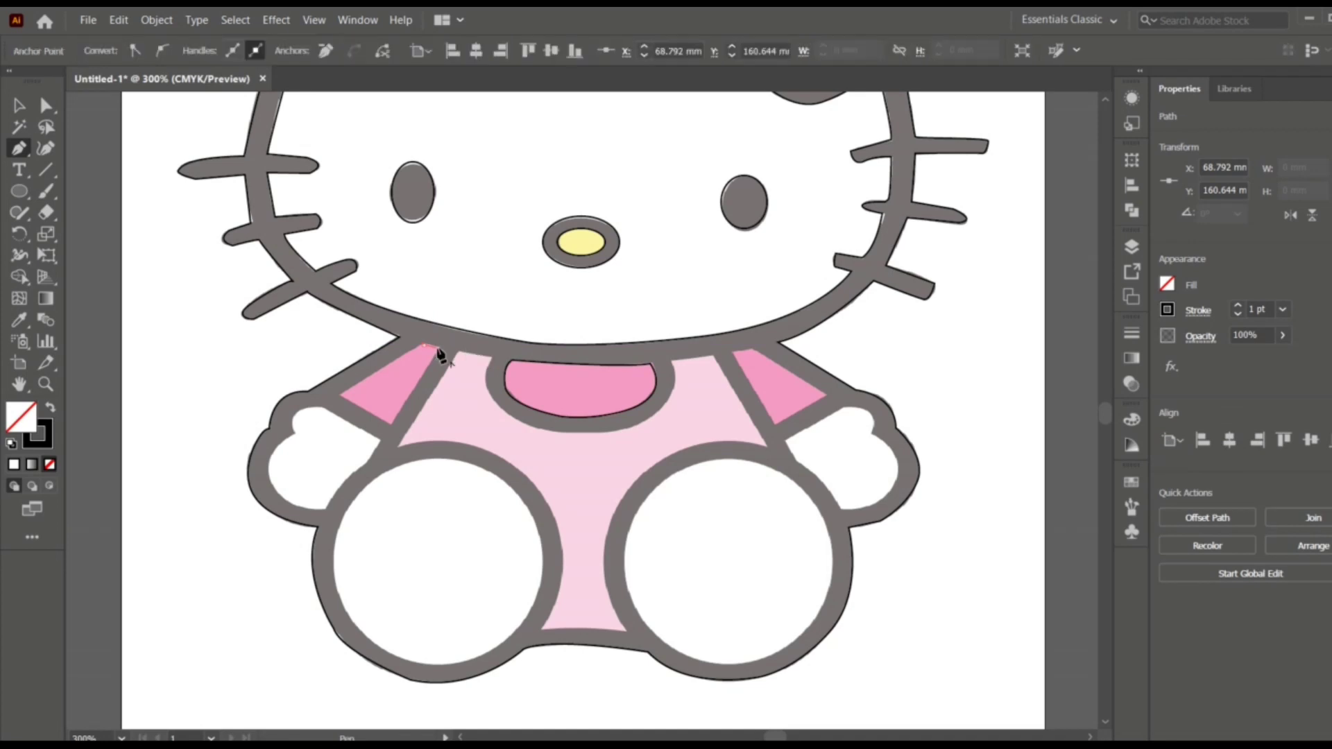
pyautogui.click(393, 422)
pyautogui.click(340, 396)
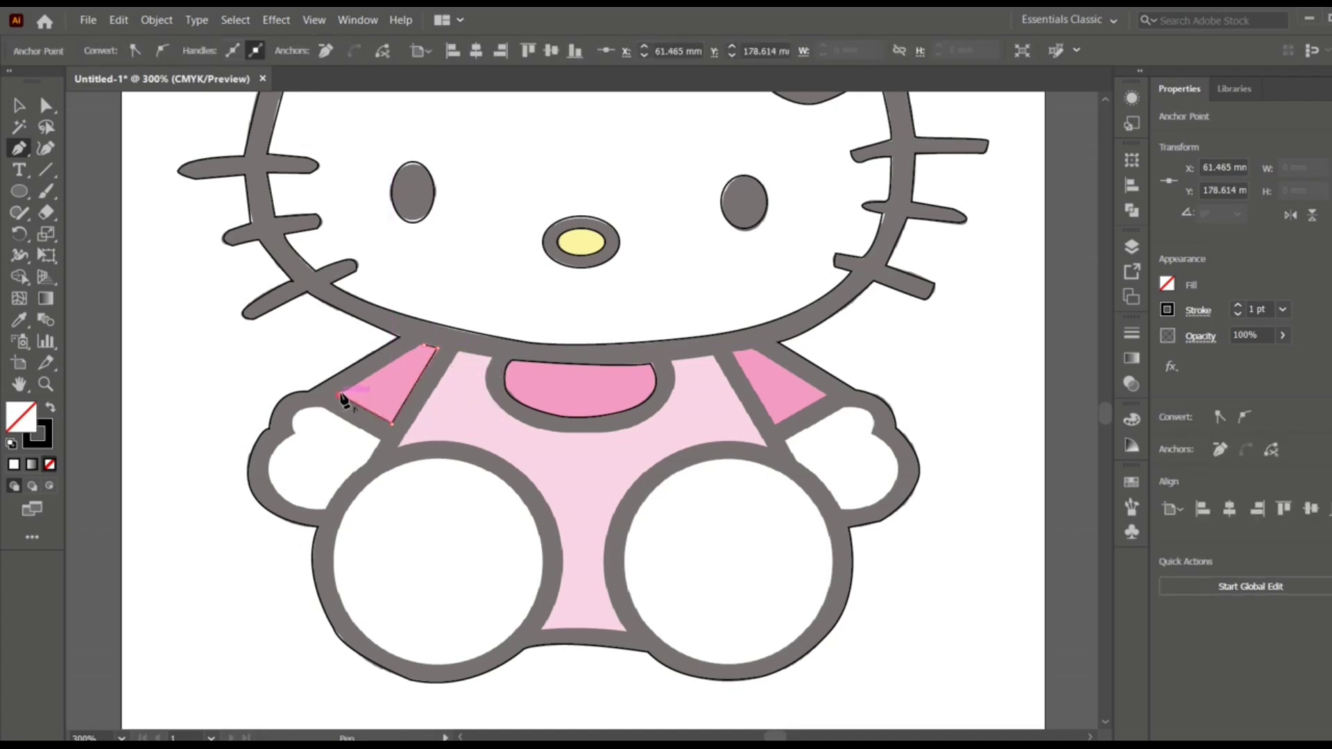
pyautogui.click(425, 346)
pyautogui.click(734, 353)
pyautogui.click(772, 424)
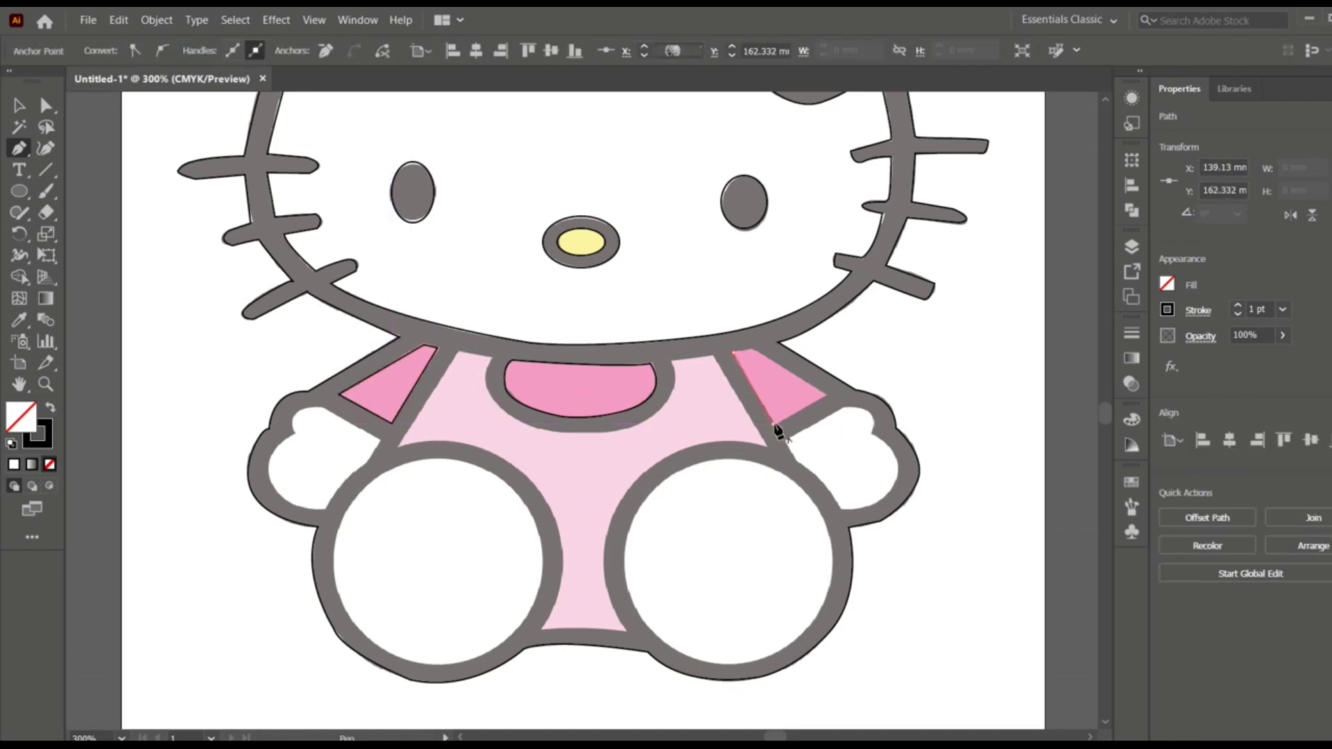
pyautogui.click(825, 395)
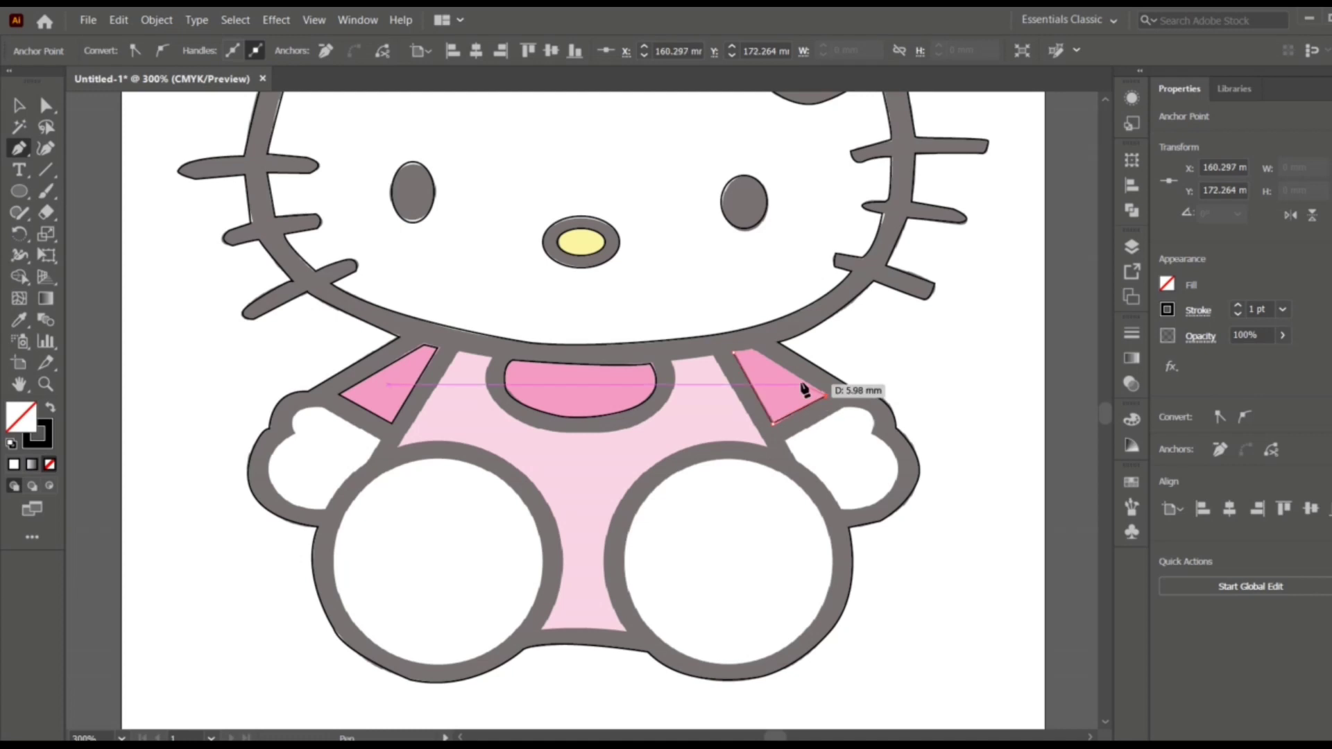
pyautogui.click(734, 353)
# Trace the left arm and curved hand, then move the outline right of the artboard
pyautogui.scroll(-1, 605, 439)
pyautogui.click(321, 375)
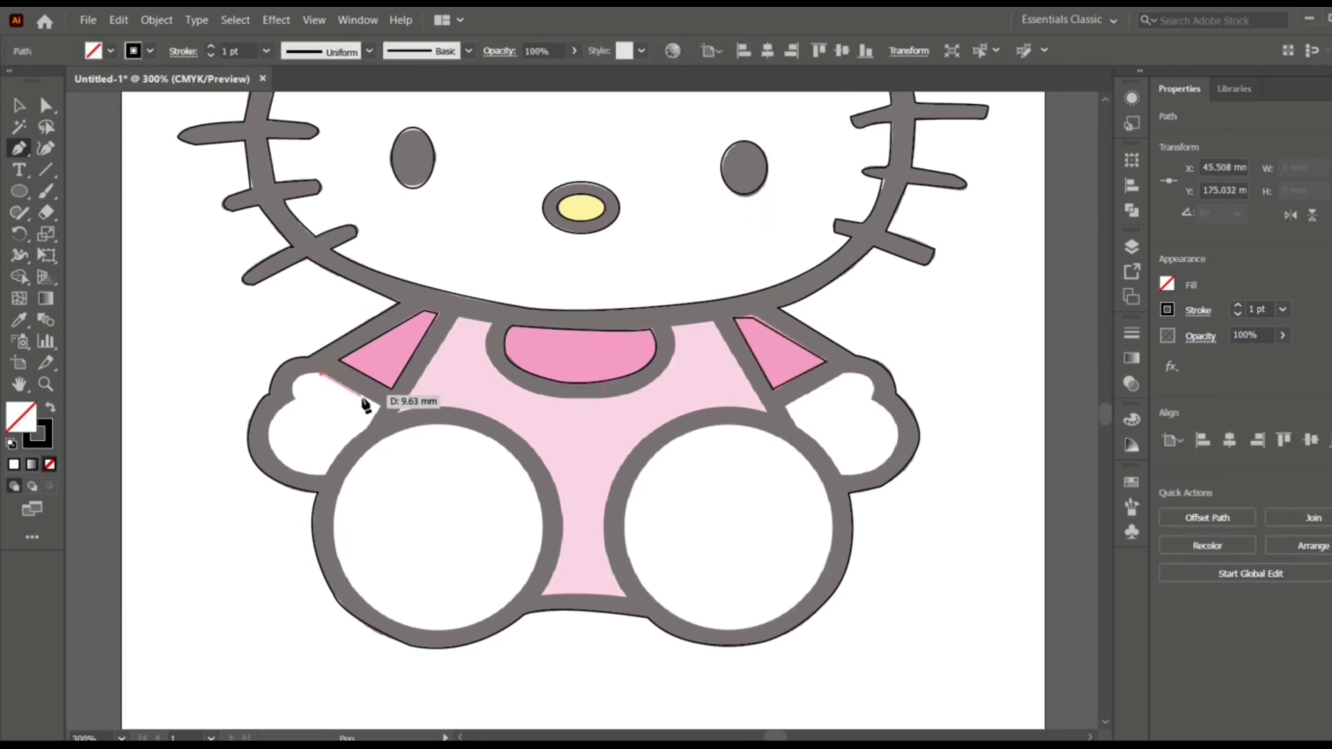
pyautogui.click(379, 408)
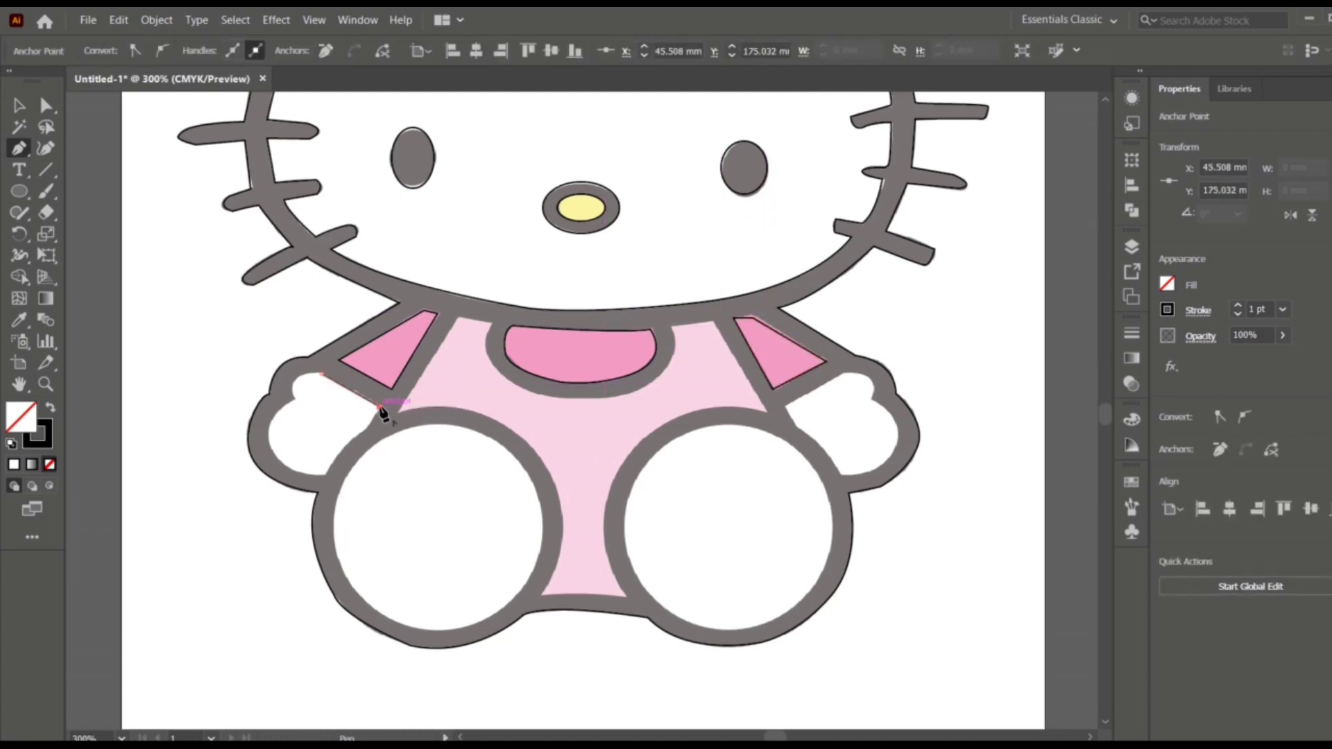
pyautogui.click(324, 474)
pyautogui.moveTo(267, 424); pyautogui.dragTo(281, 405)
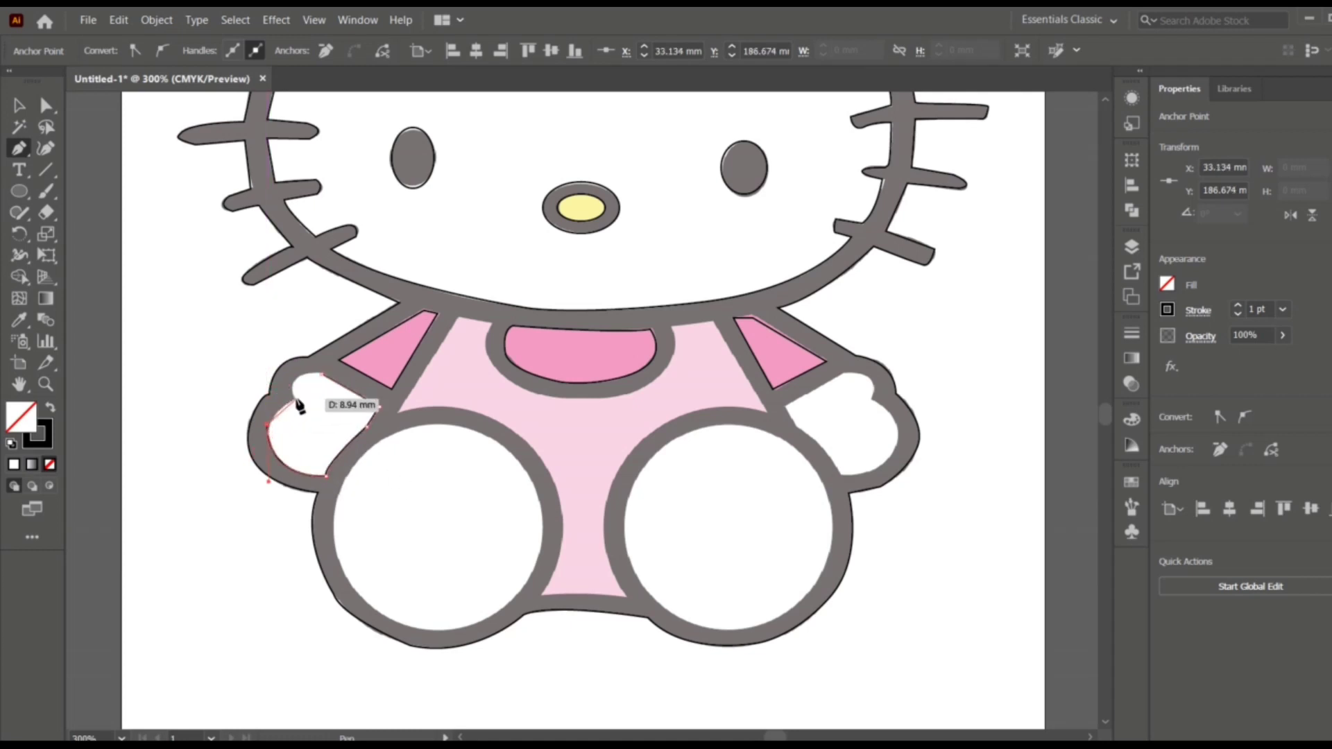
pyautogui.click(294, 400)
pyautogui.click(320, 374)
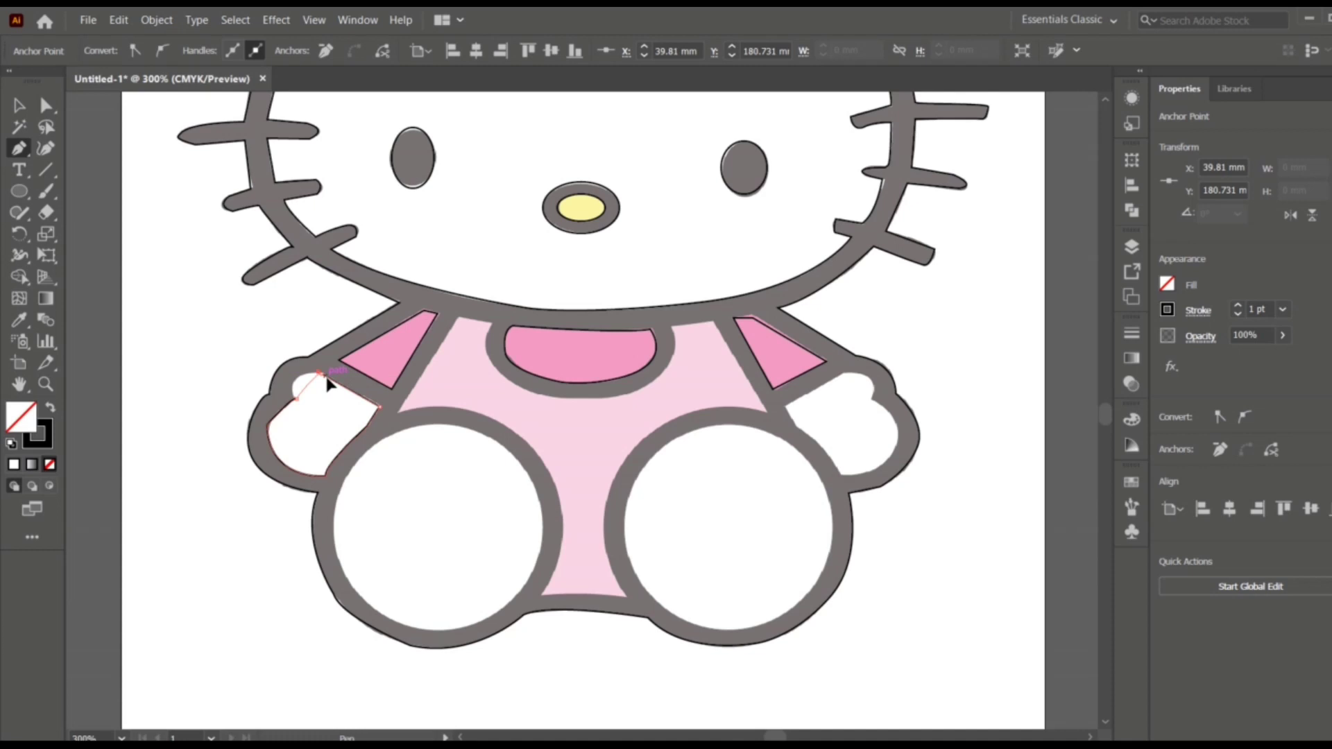
pyautogui.keyDown('ctrl'); pyautogui.click(363, 377); pyautogui.keyUp('ctrl')
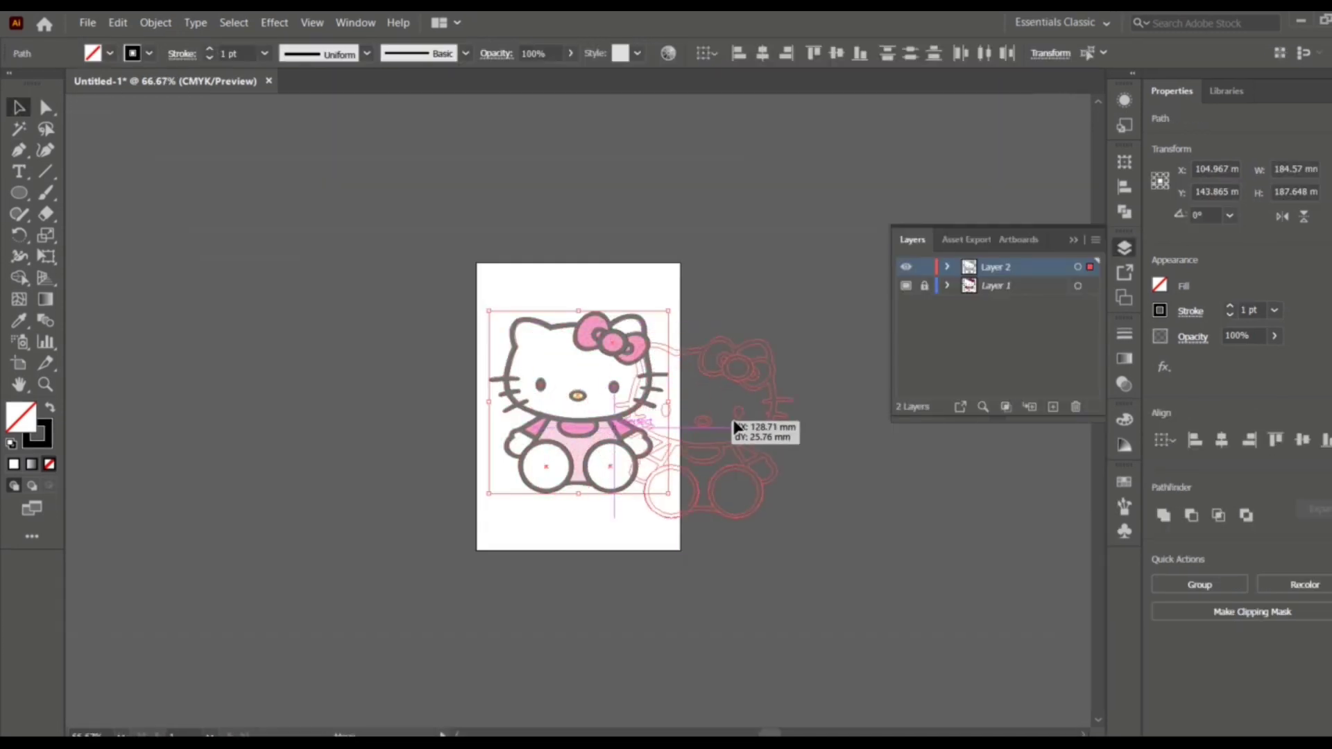
pyautogui.moveTo(743, 425); pyautogui.dragTo(789, 425)
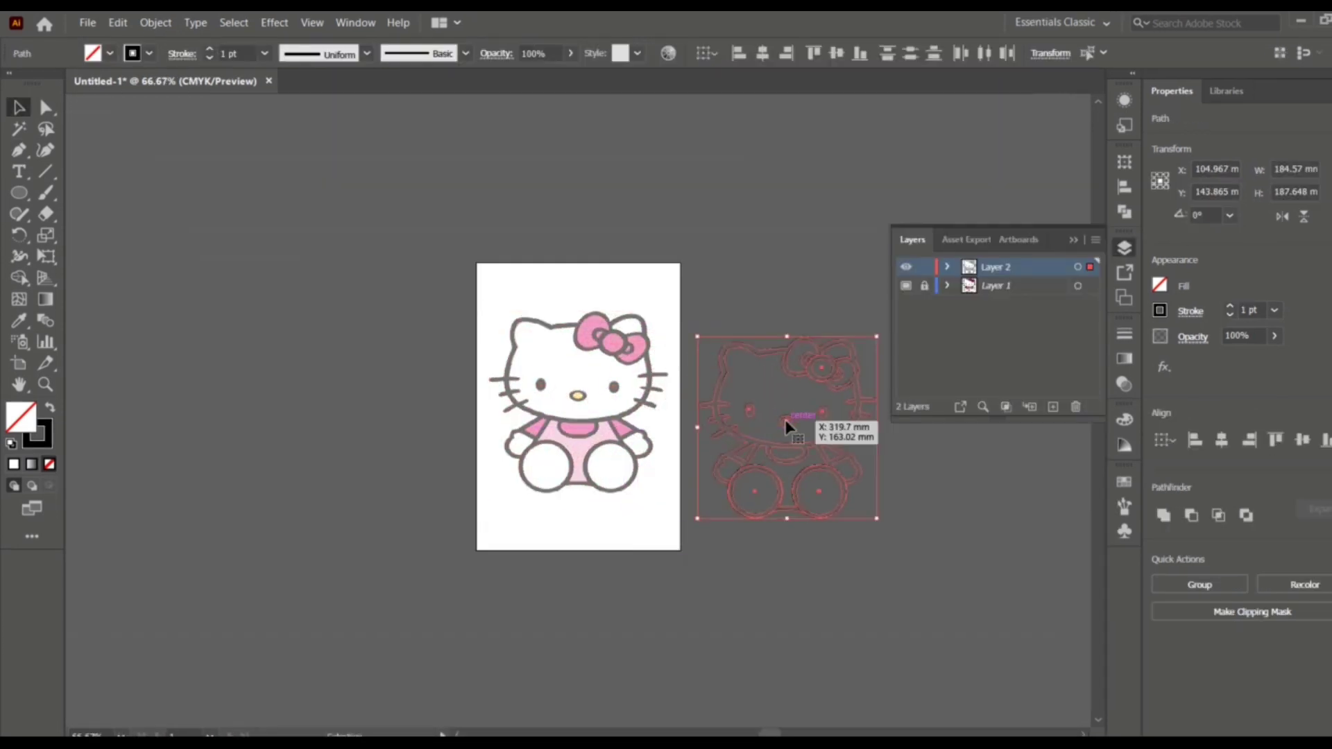
# Unlock Layer 1, move the reference image left, and place the outline on the artboard at 100% zoom
pyautogui.click(924, 286)
pyautogui.moveTo(575, 402); pyautogui.dragTo(356, 403)
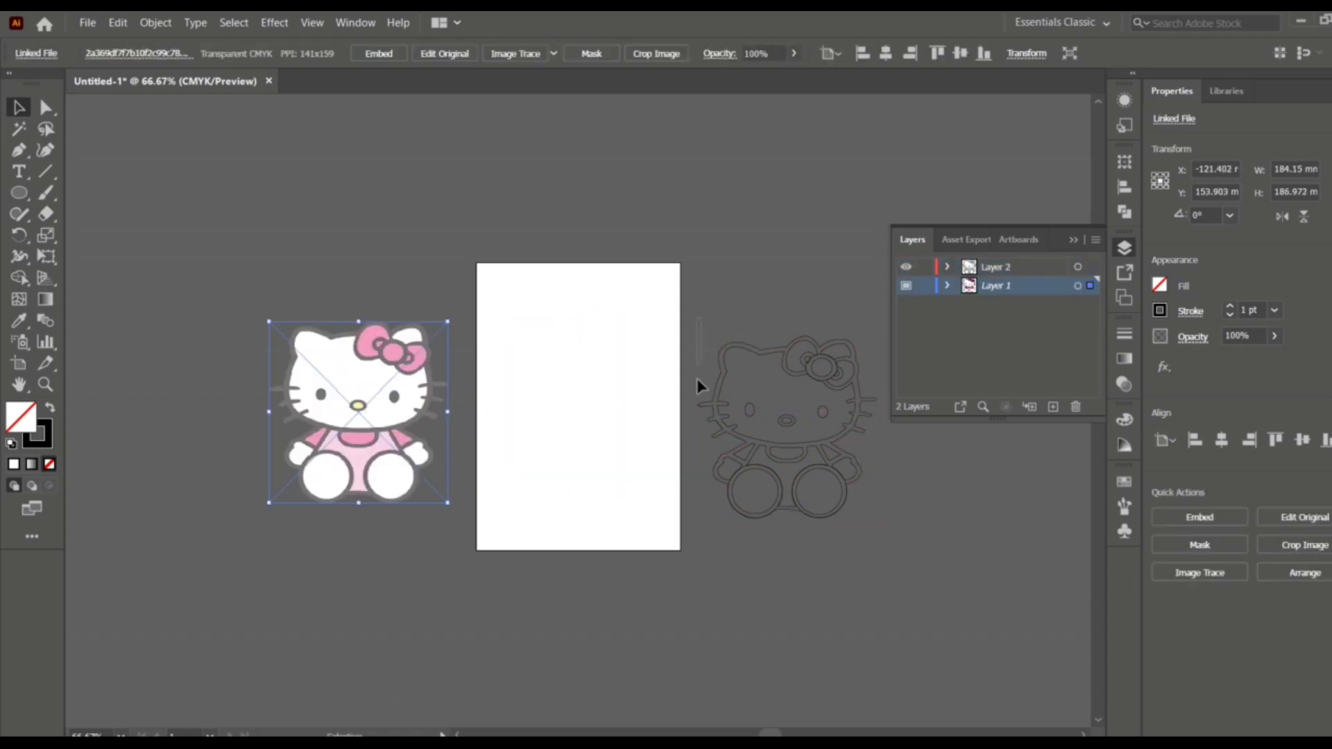
pyautogui.moveTo(784, 420); pyautogui.dragTo(580, 412)
pyautogui.click(738, 477)
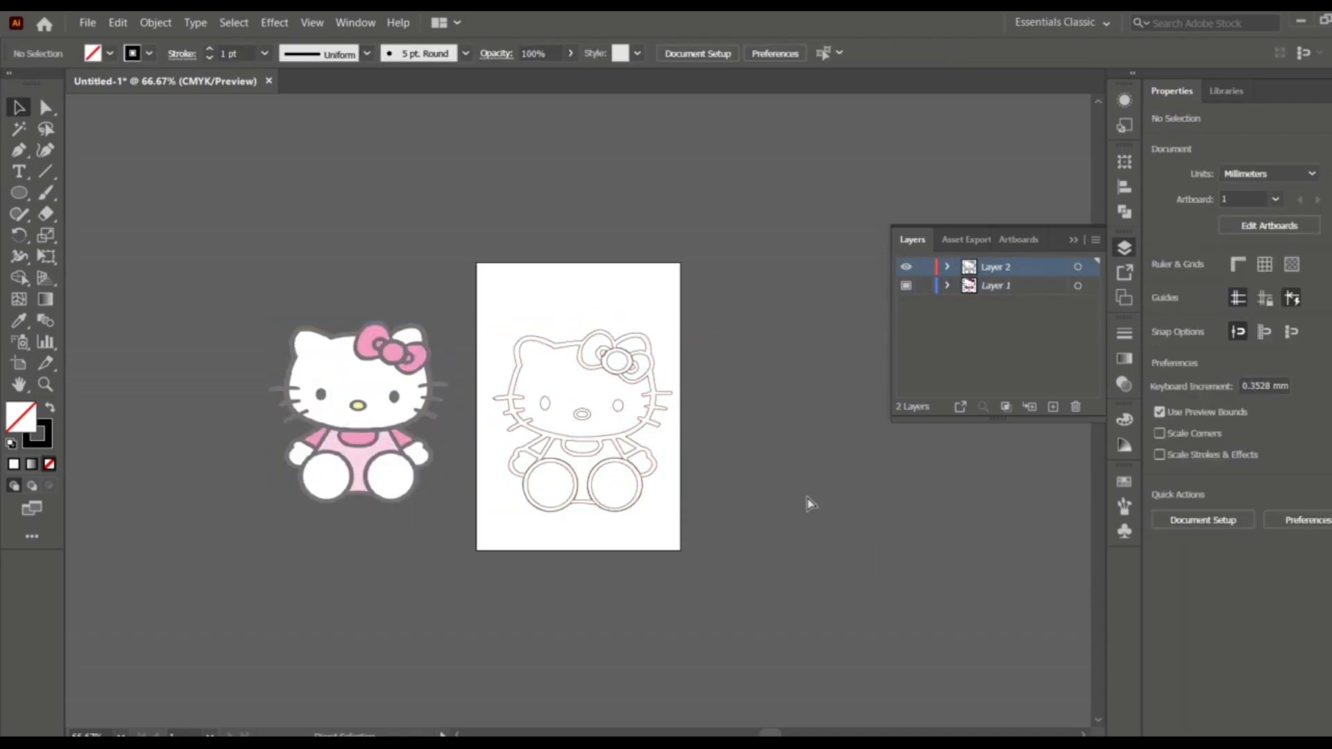
pyautogui.hotkey('ctrl', '=')
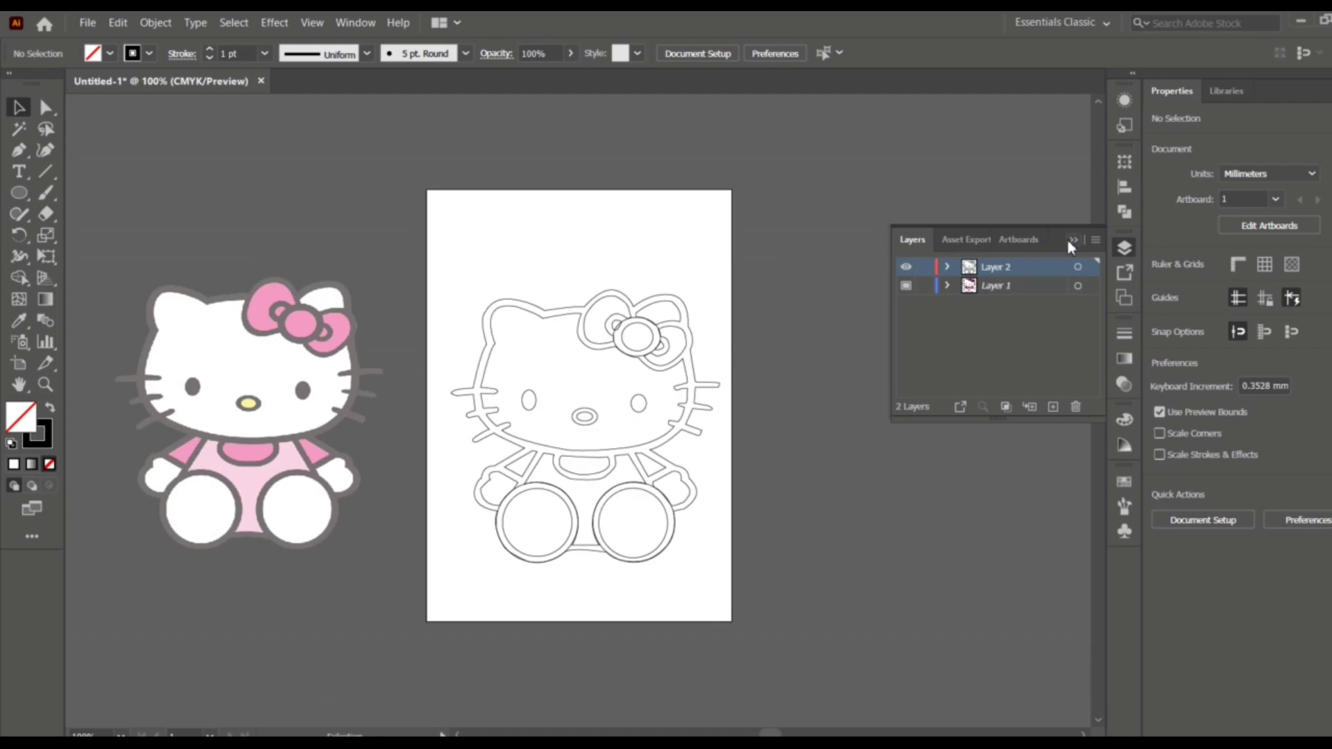
pyautogui.click(1072, 241)
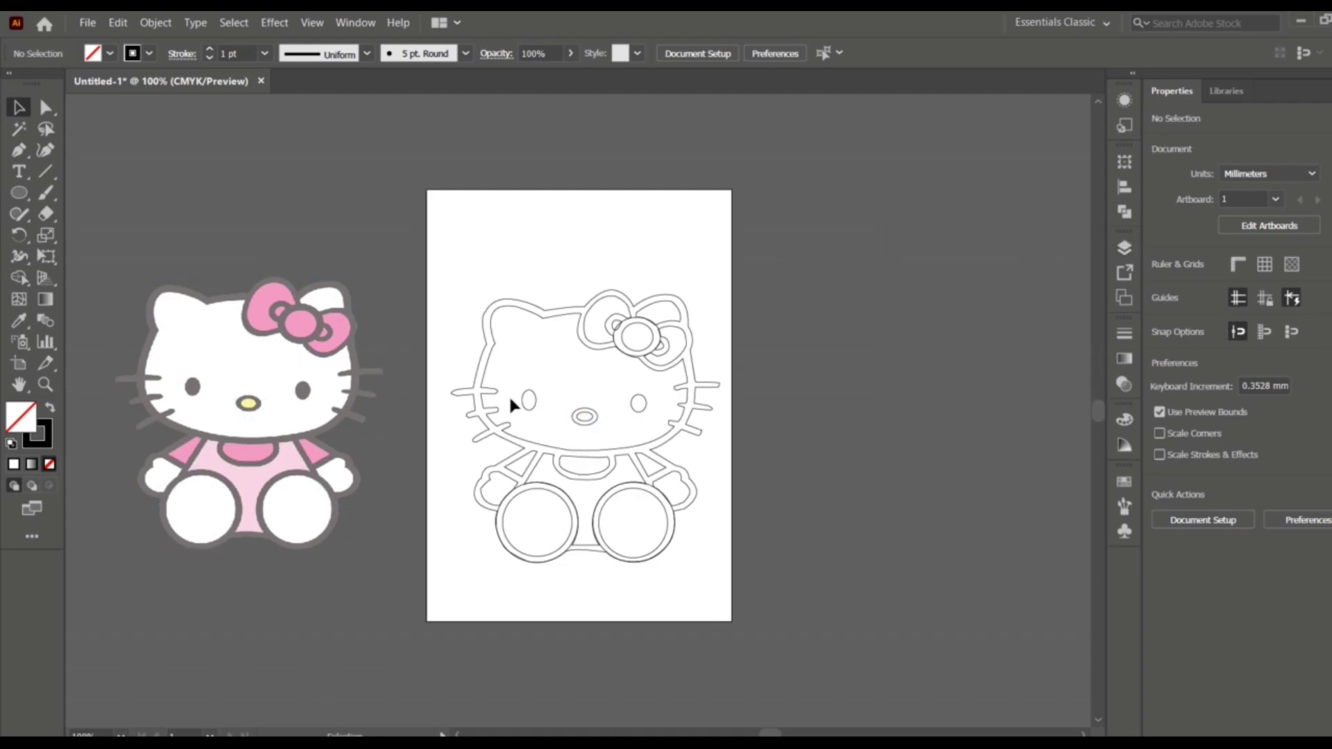
# Fill the traced nose with the reference's yellow using the Eyedropper
pyautogui.click(584, 416)
pyautogui.click(19, 320)
pyautogui.click(247, 404)
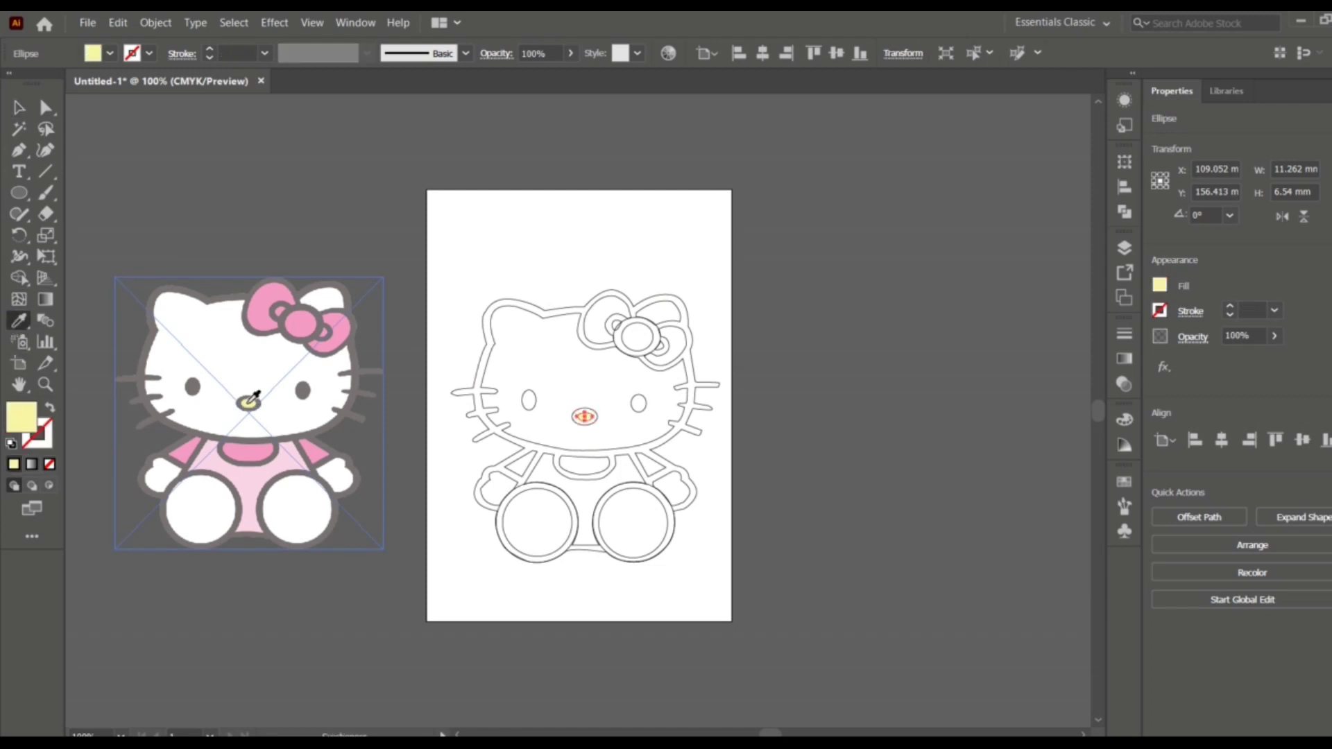
pyautogui.press('v')
pyautogui.click(383, 262)
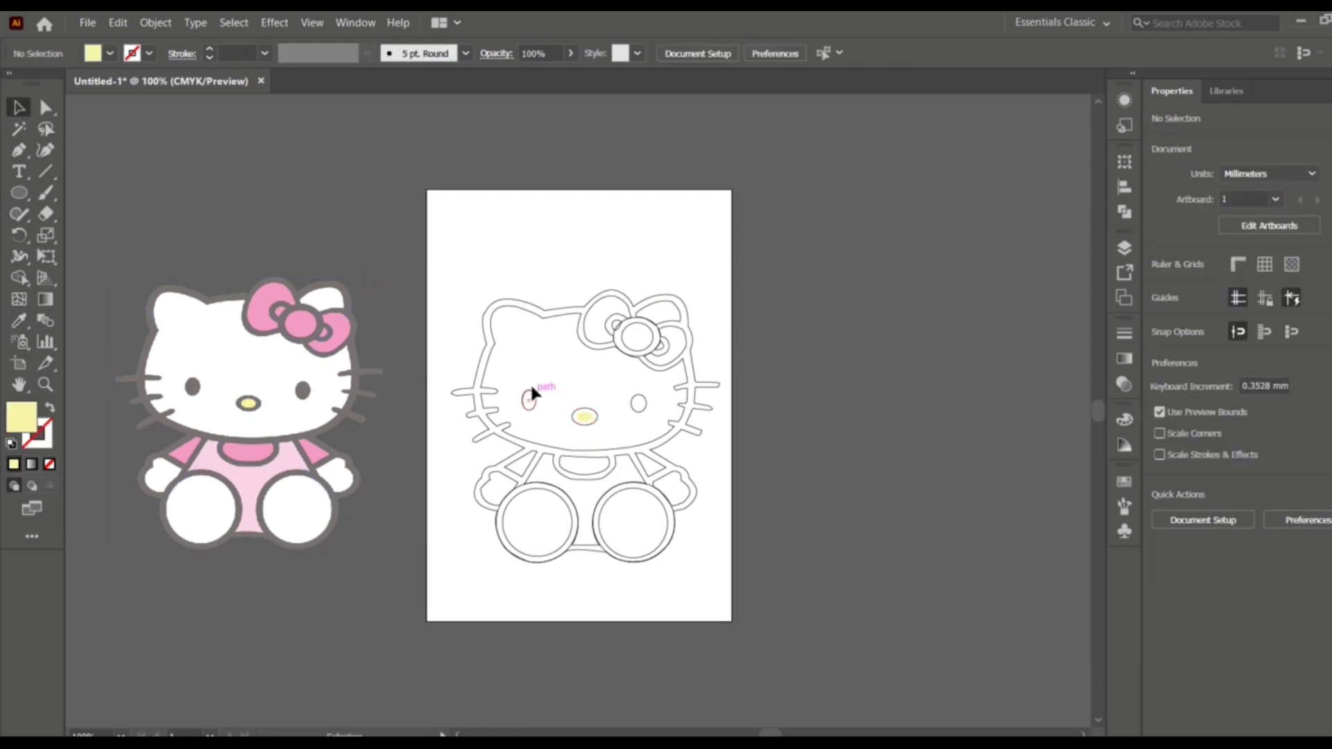
# Fill the whole traced figure with the reference's grey and the head with white
pyautogui.click(535, 316)
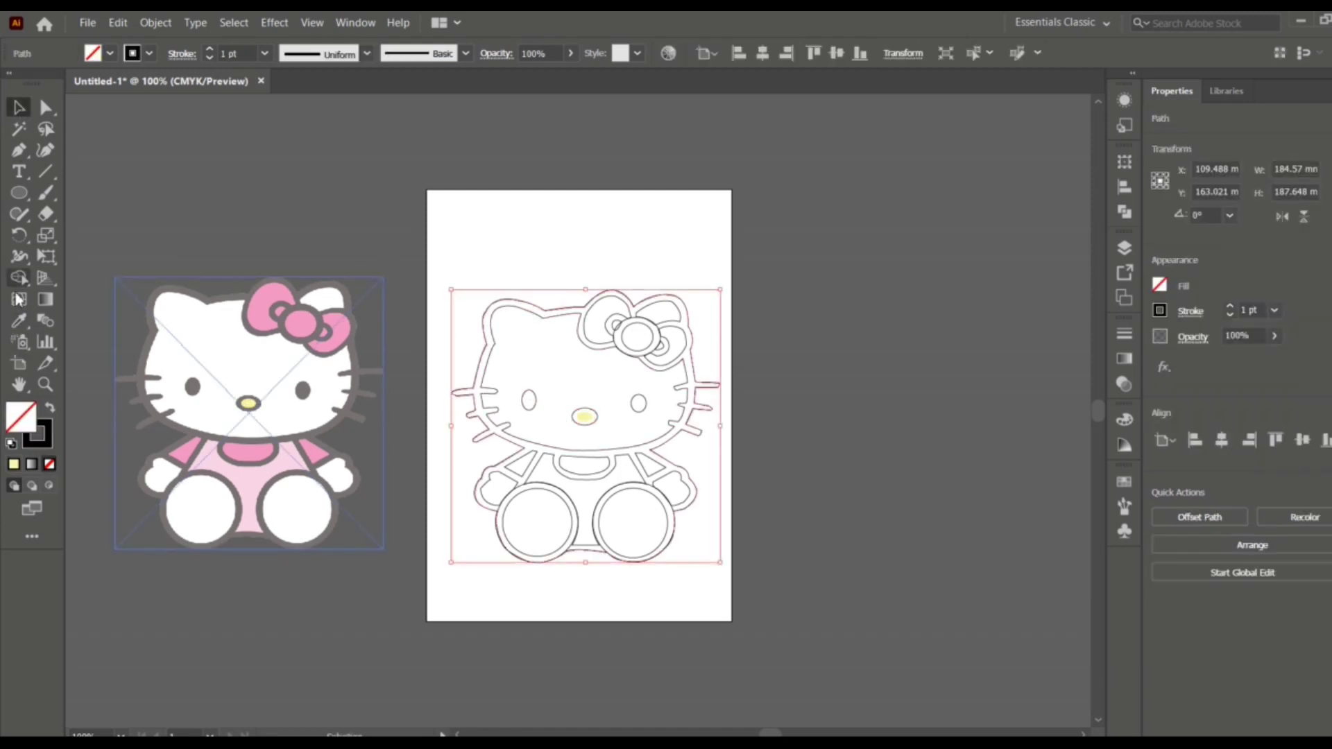
pyautogui.click(18, 320)
pyautogui.click(196, 288)
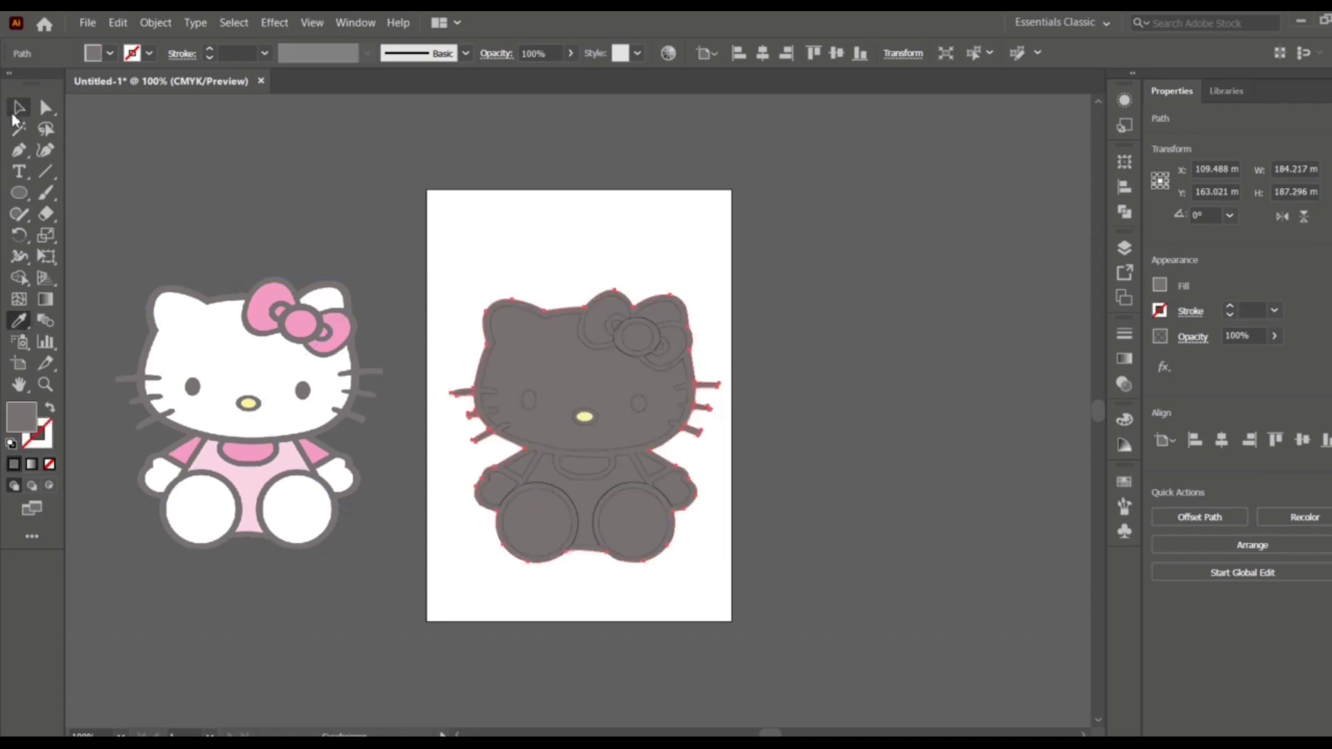
pyautogui.click(18, 110)
pyautogui.click(520, 316)
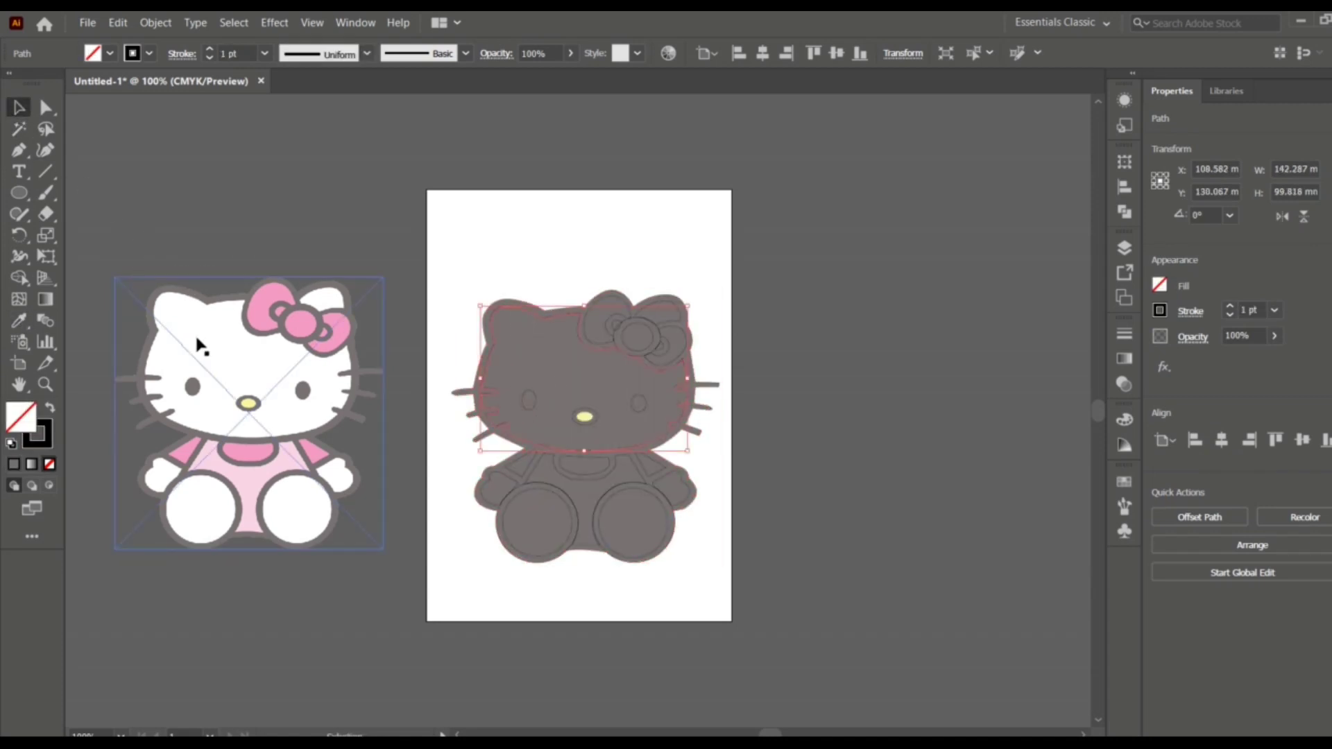
pyautogui.click(19, 320)
pyautogui.click(209, 335)
pyautogui.click(18, 109)
pyautogui.hotkey('ctrl', 'shift', 'a')
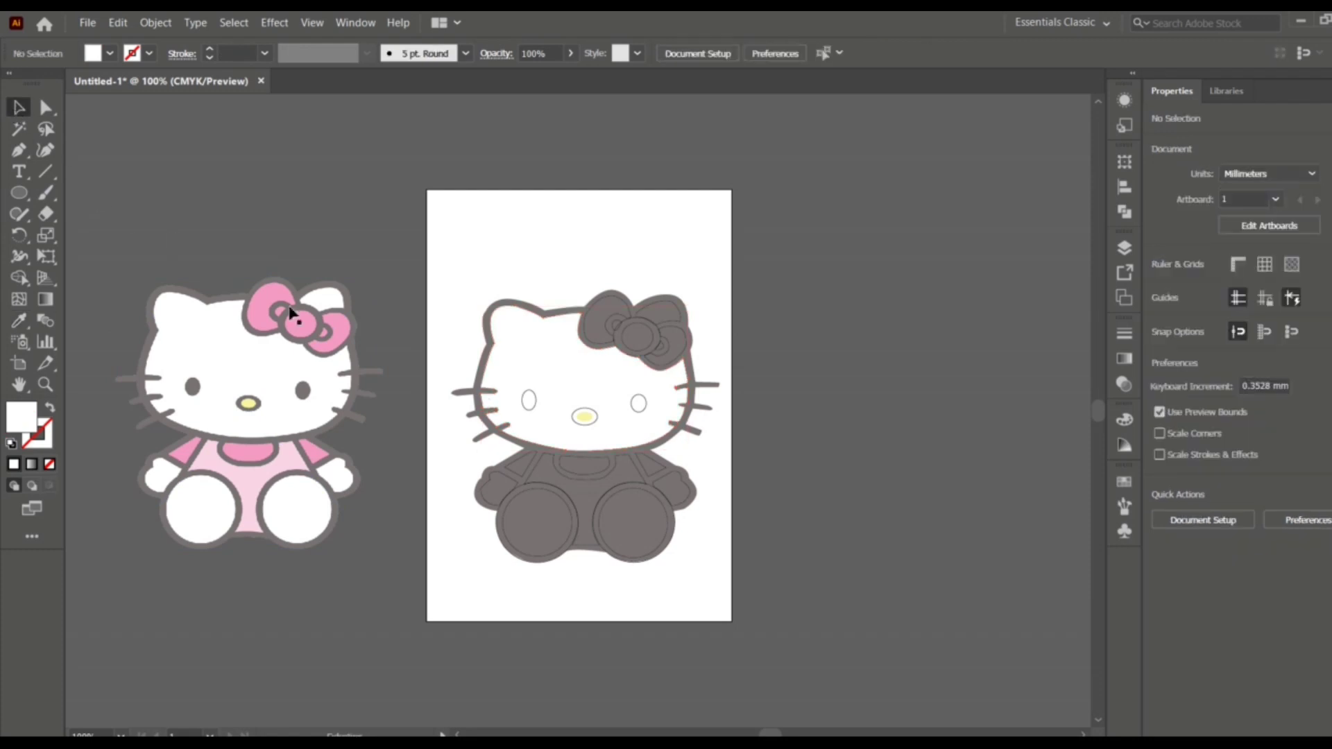
# Give the nose rim and both eyes the reference's grey
pyautogui.click(582, 420)
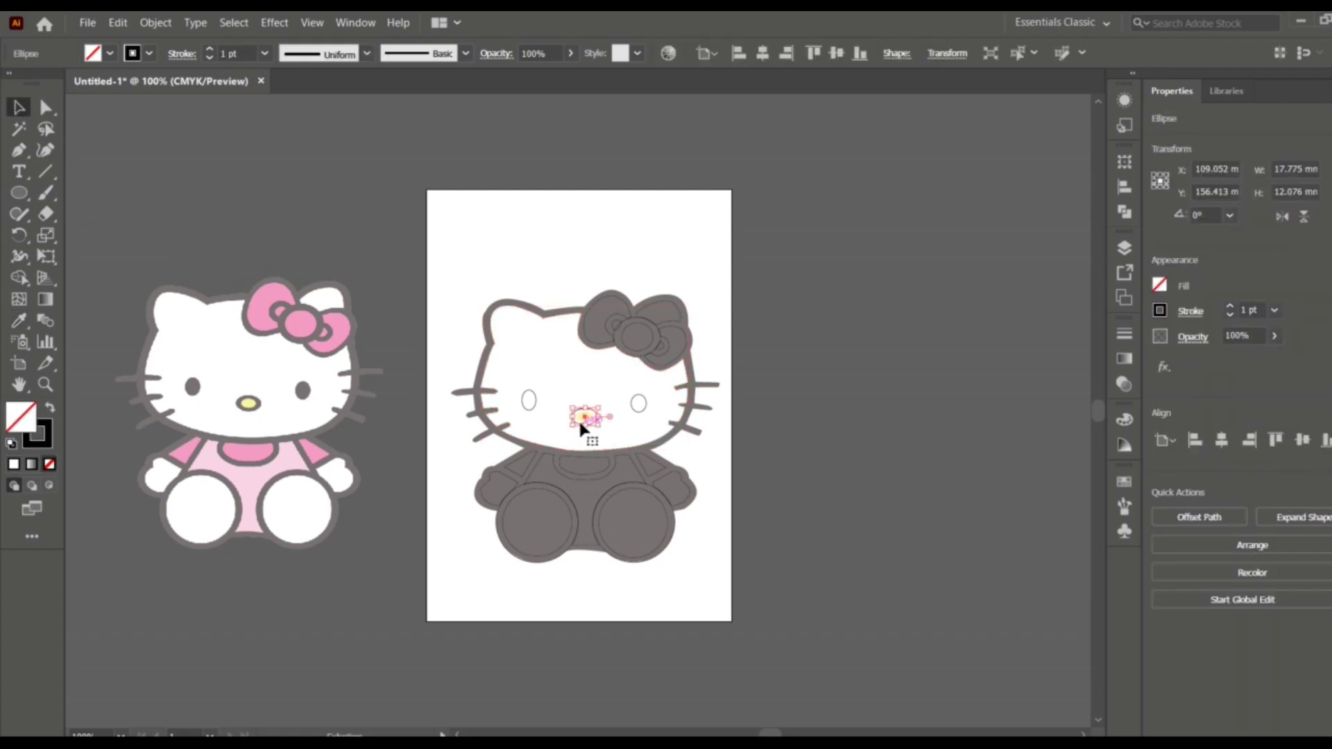
pyautogui.click(19, 321)
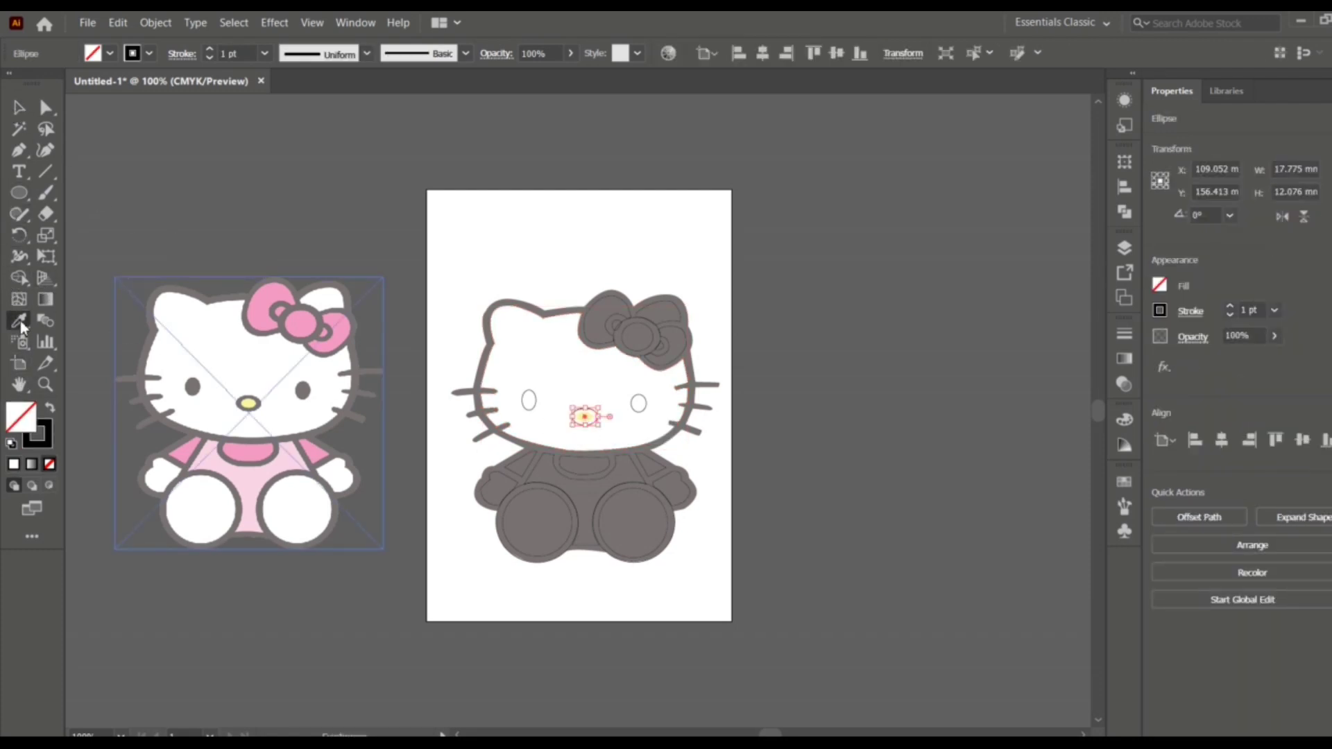
pyautogui.click(222, 297)
pyautogui.click(19, 108)
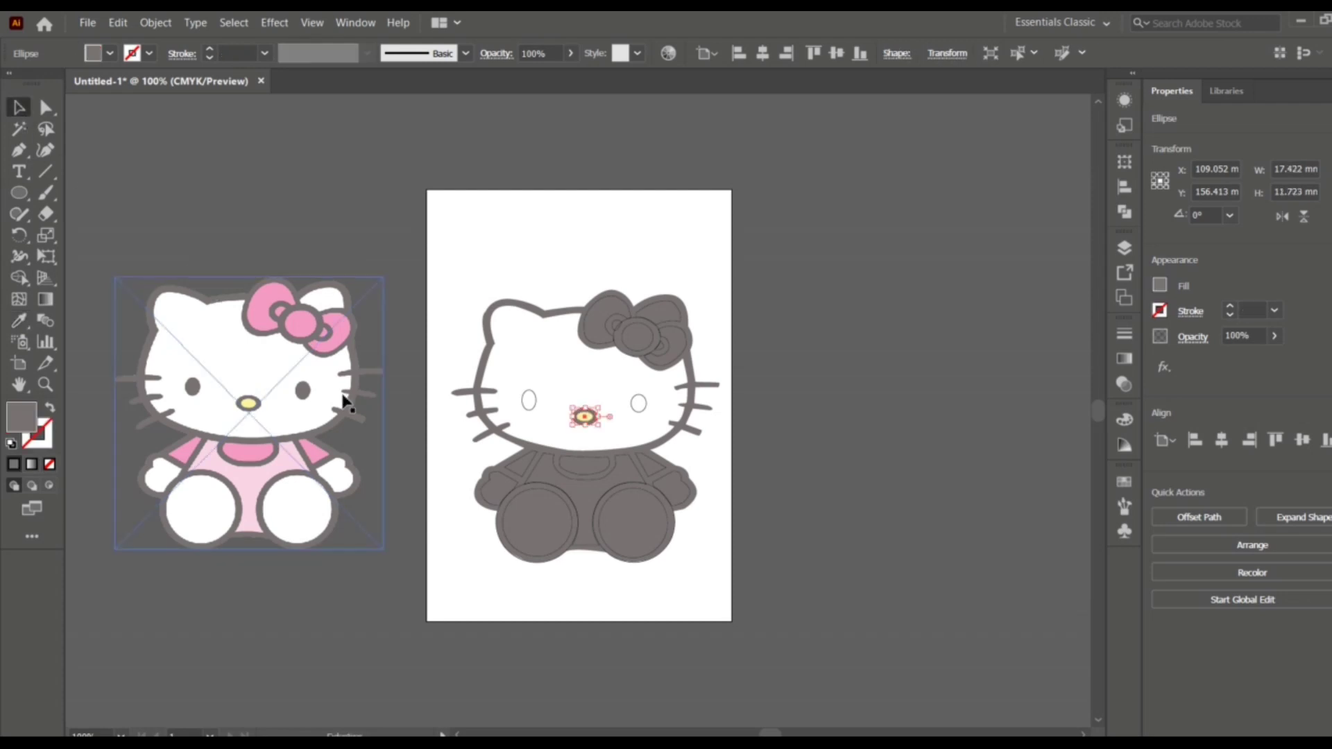
pyautogui.click(528, 401)
pyautogui.click(19, 321)
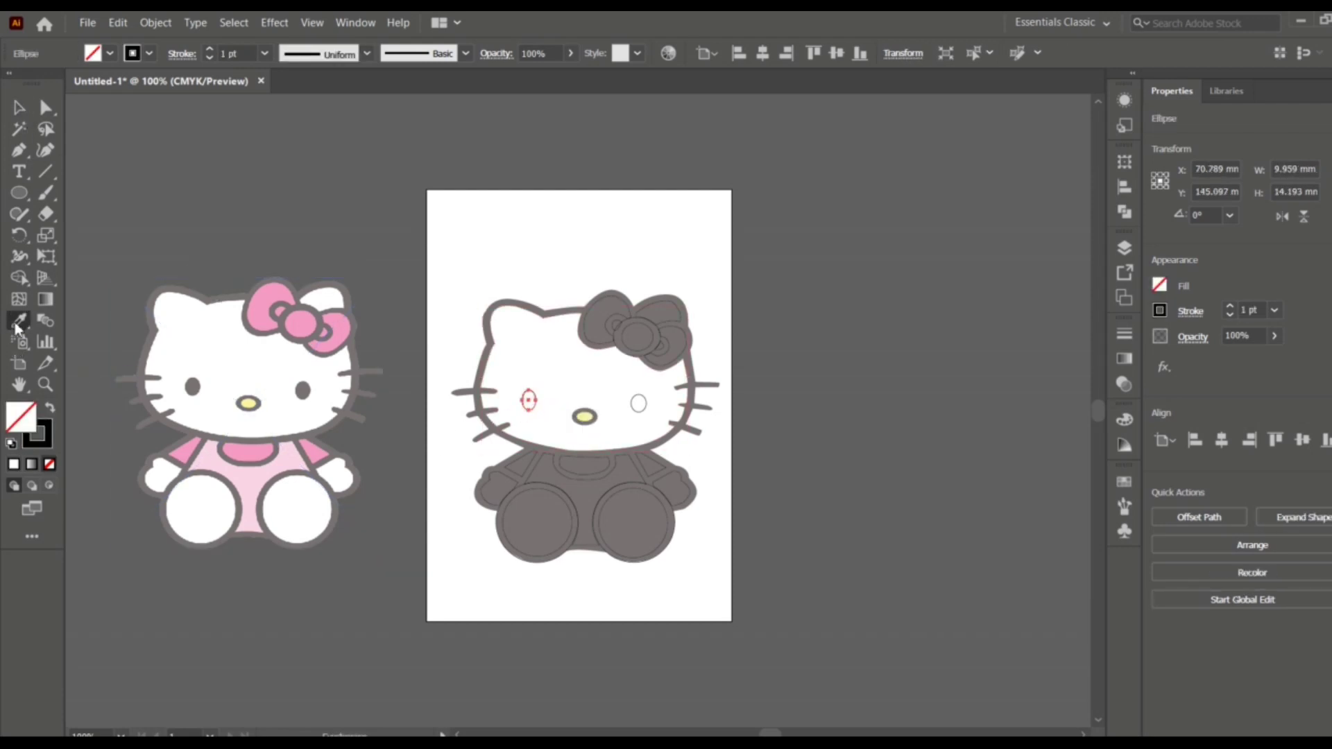
pyautogui.click(194, 387)
pyautogui.click(19, 107)
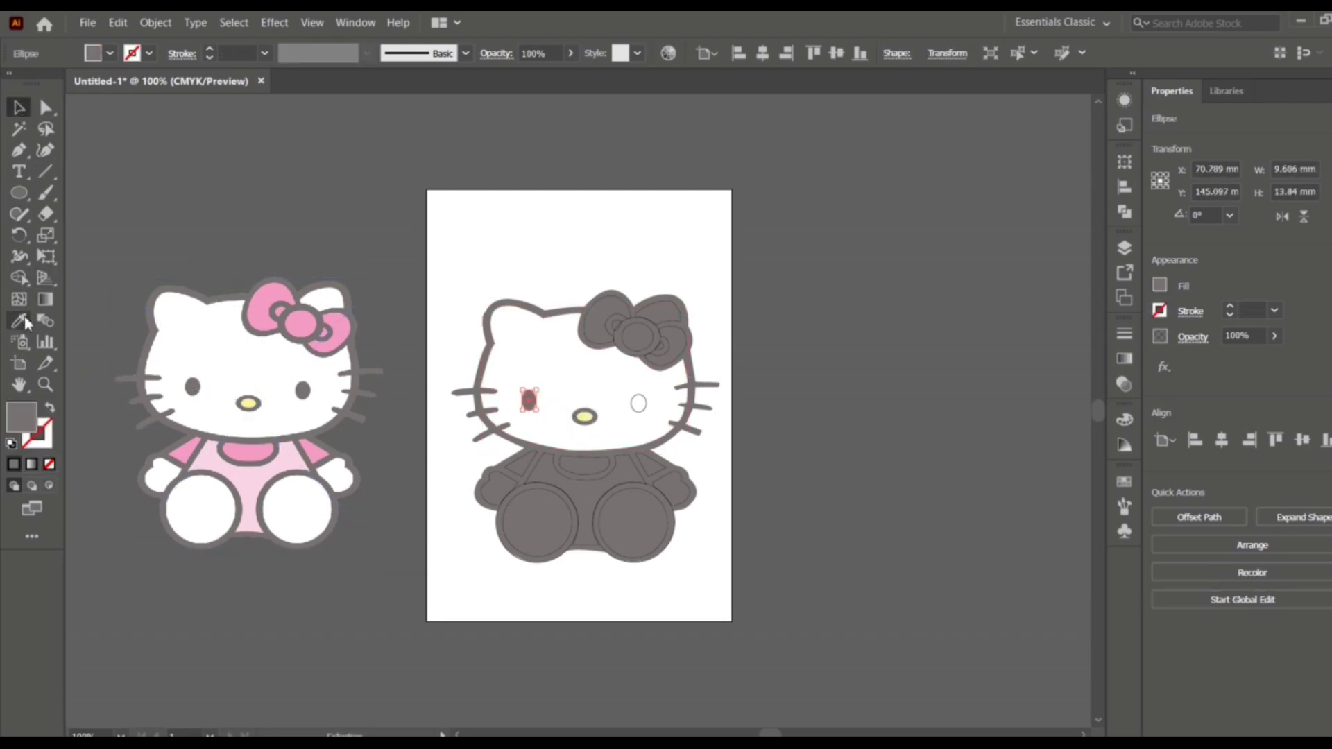
pyautogui.click(636, 405)
pyautogui.click(19, 321)
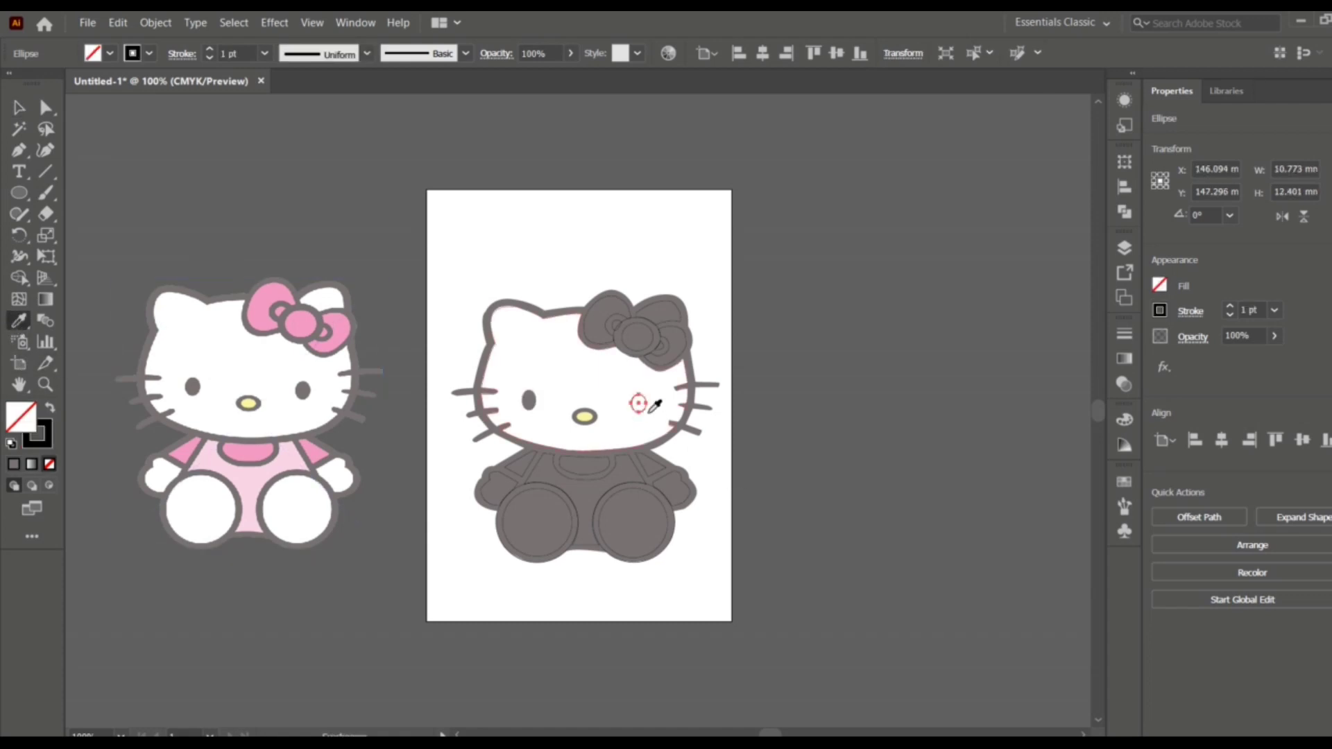
pyautogui.click(304, 389)
# Fill the overalls with the reference's light pink and the pocket with pink
pyautogui.press('v')
pyautogui.click(126, 182)
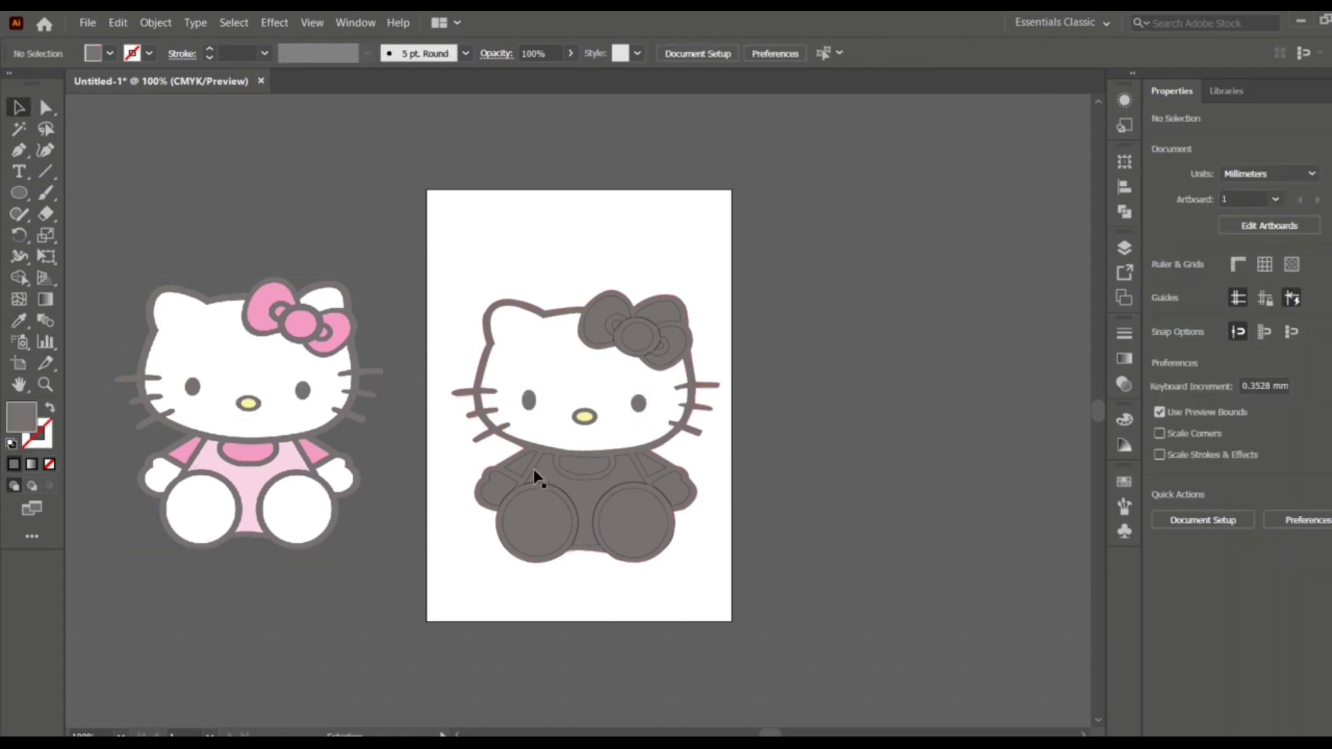
pyautogui.click(580, 485)
pyautogui.click(539, 489)
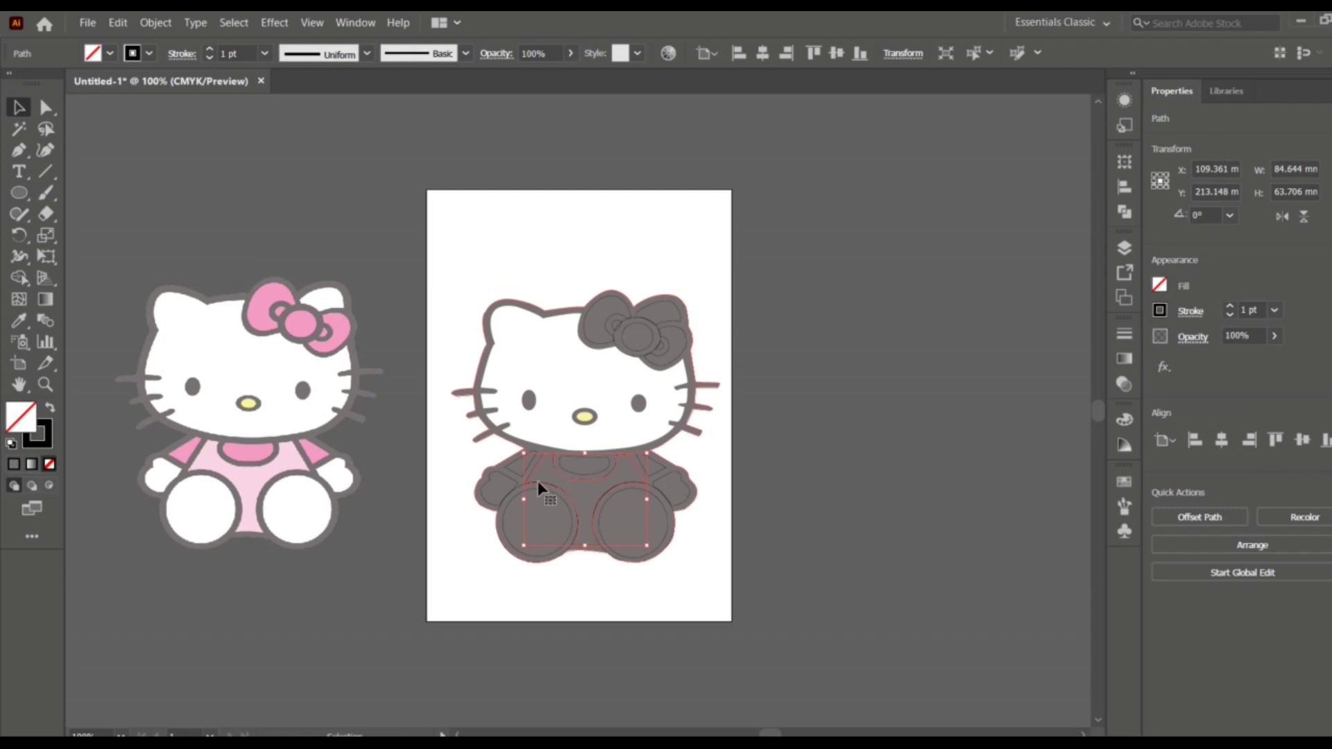
pyautogui.click(20, 322)
pyautogui.click(208, 485)
pyautogui.click(174, 231)
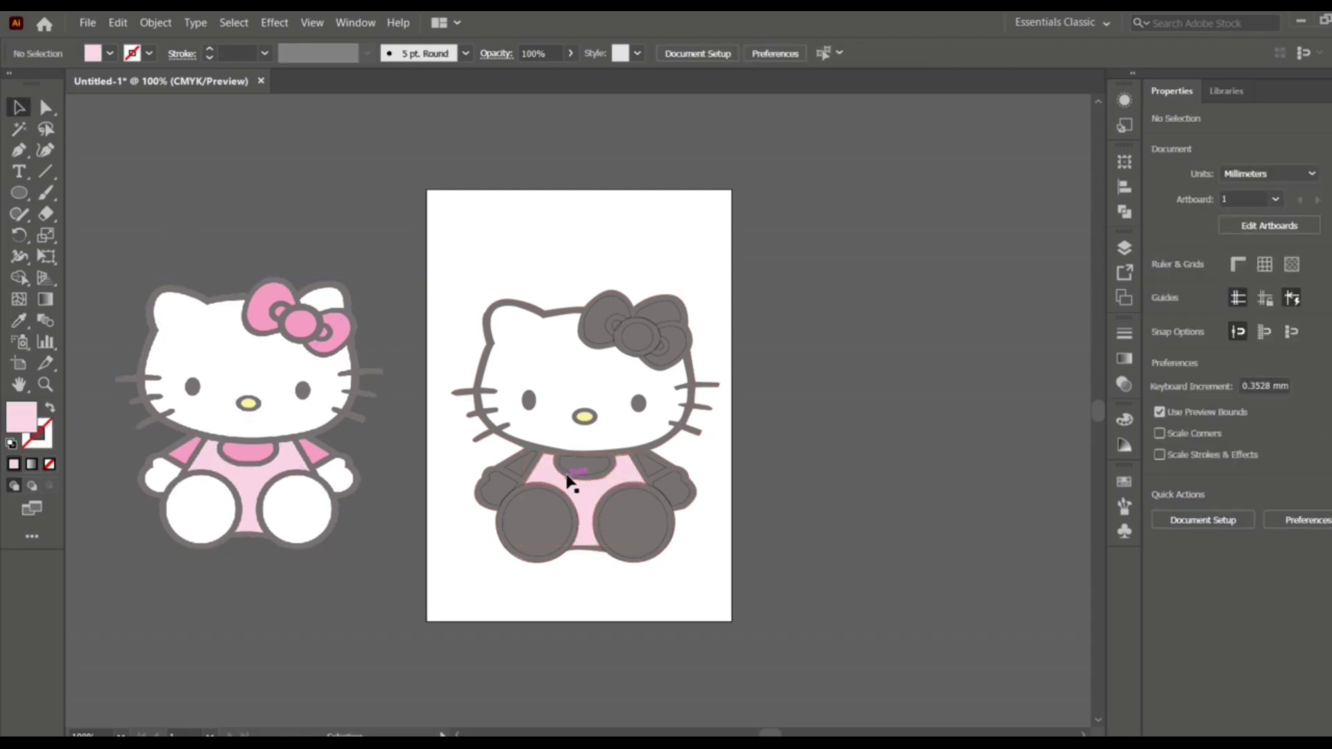
pyautogui.click(573, 478)
pyautogui.click(240, 448)
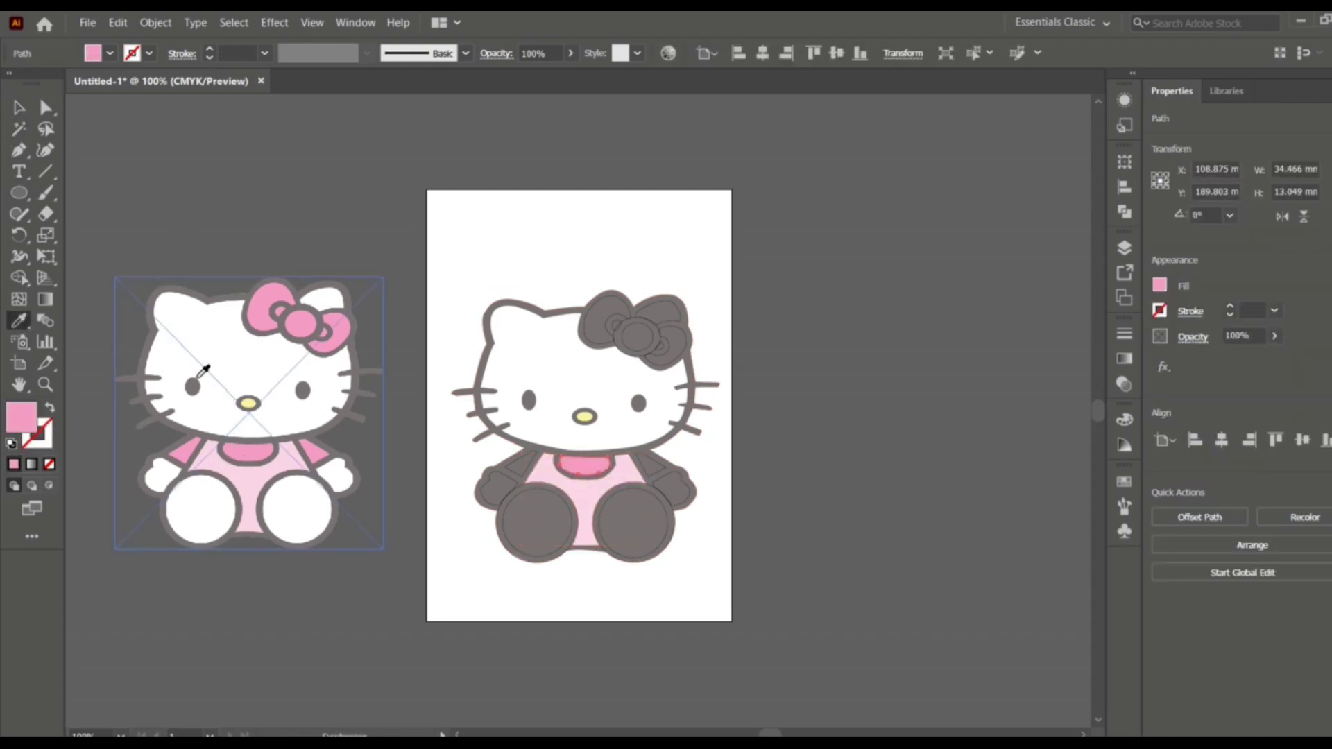
pyautogui.press('v')
pyautogui.click(444, 485)
# Colour the left and right shoulder straps with the reference's pink
pyautogui.click(517, 464)
pyautogui.click(19, 320)
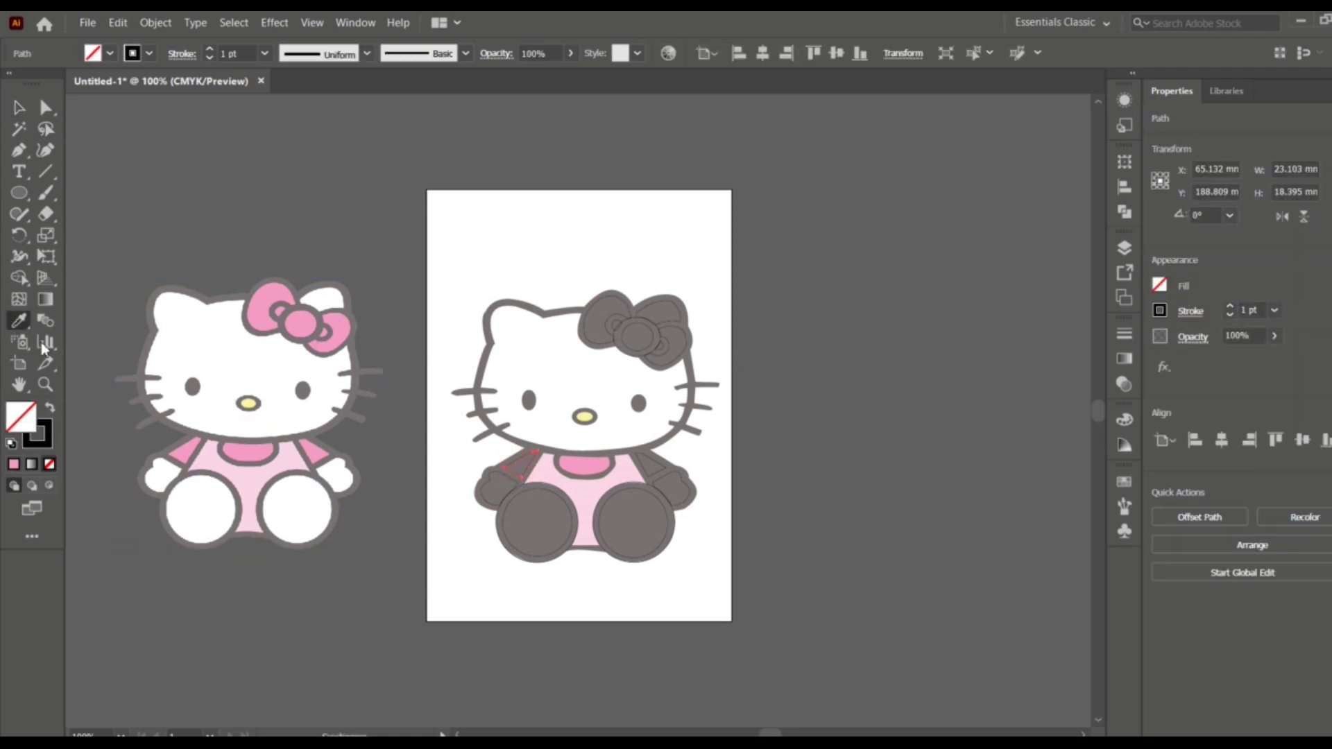
pyautogui.click(179, 451)
pyautogui.click(18, 108)
pyautogui.click(692, 512)
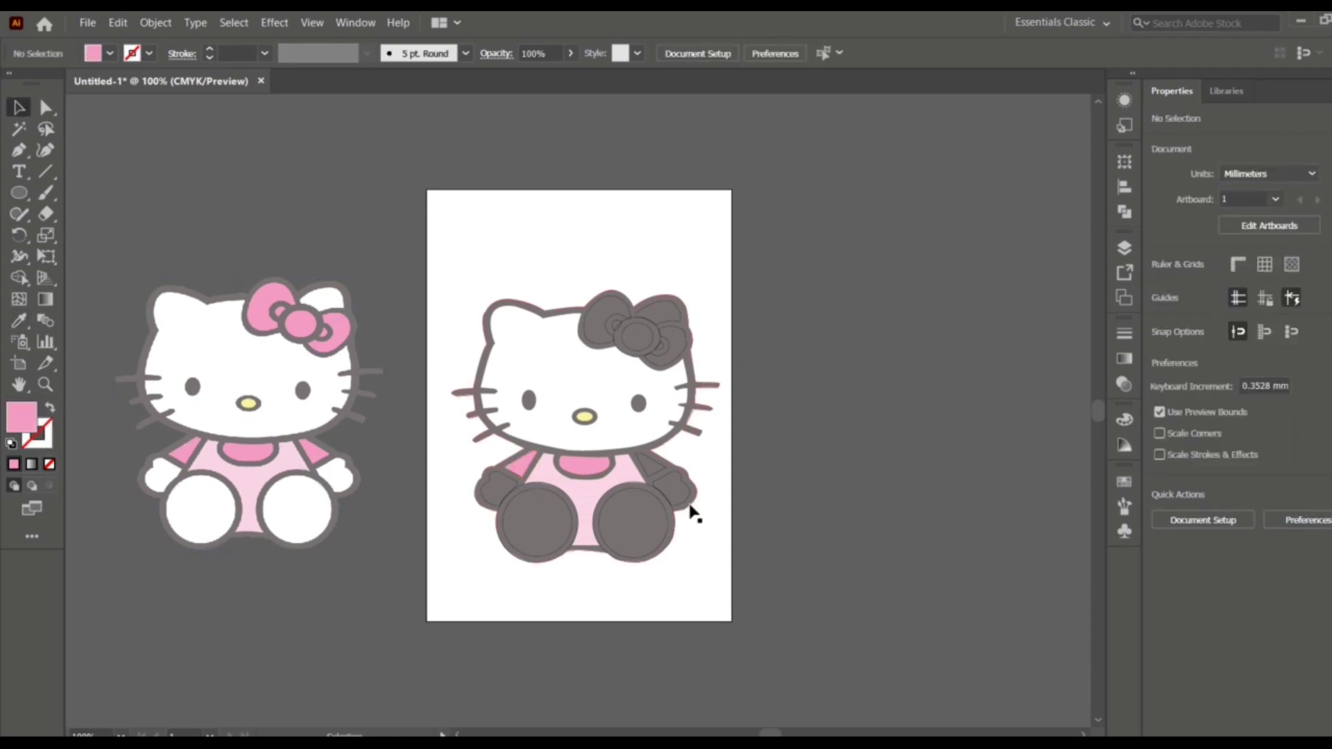
pyautogui.click(655, 469)
pyautogui.click(19, 322)
pyautogui.click(317, 451)
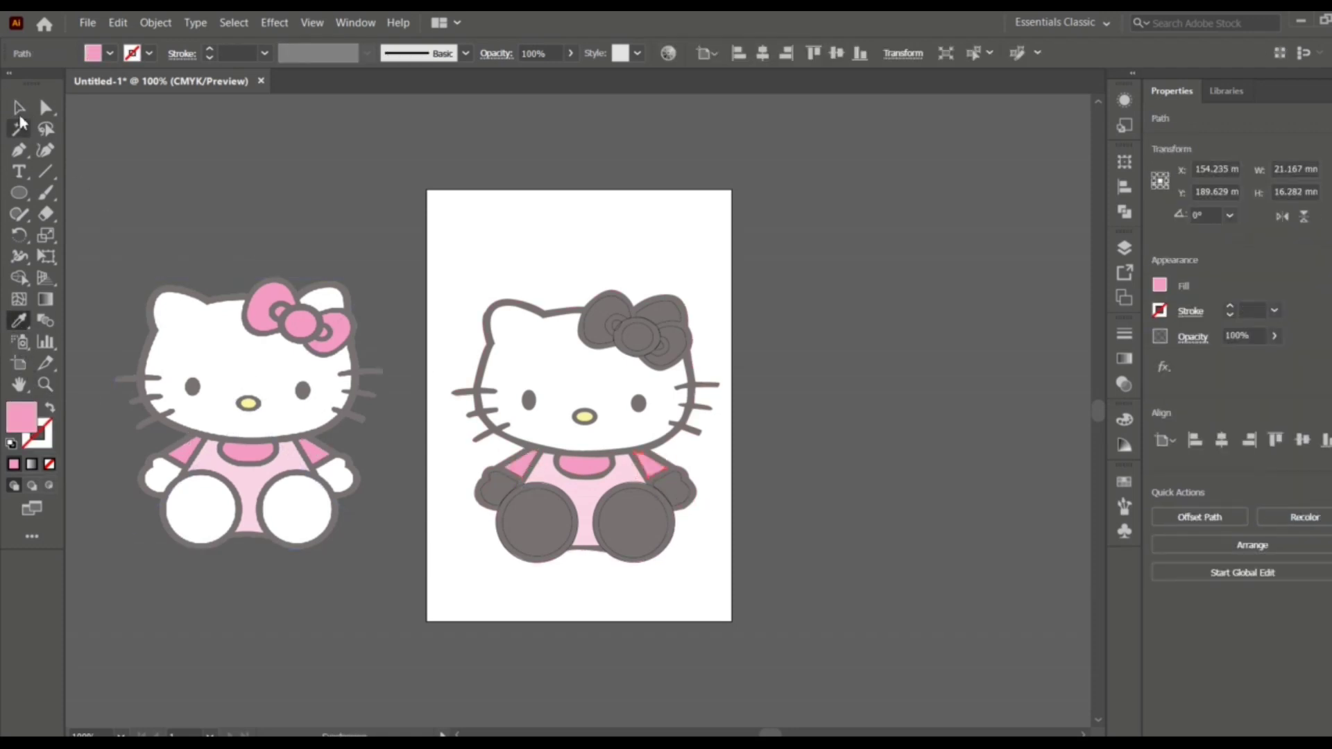
pyautogui.click(18, 108)
pyautogui.click(149, 273)
# Make the bow highlight white and the bow's centre ellipse pink
pyautogui.click(662, 314)
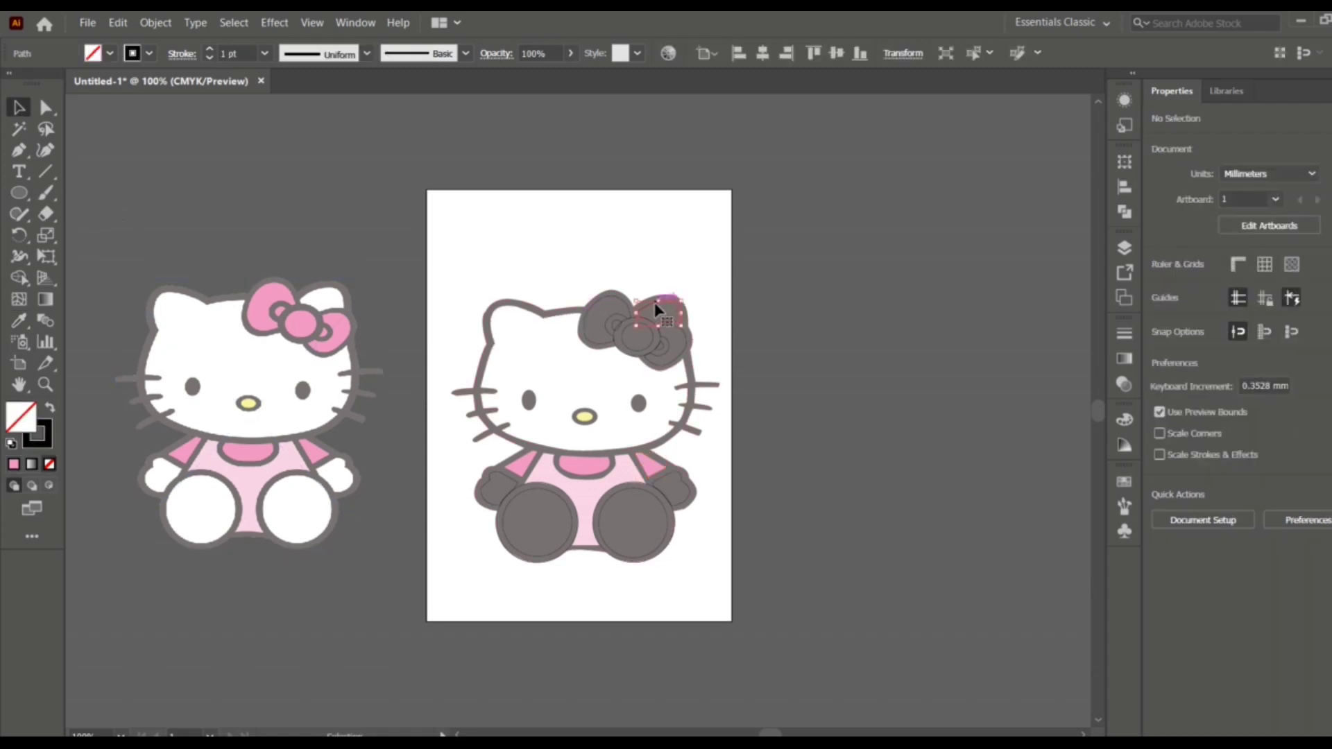
pyautogui.click(19, 322)
pyautogui.click(191, 346)
pyautogui.click(19, 108)
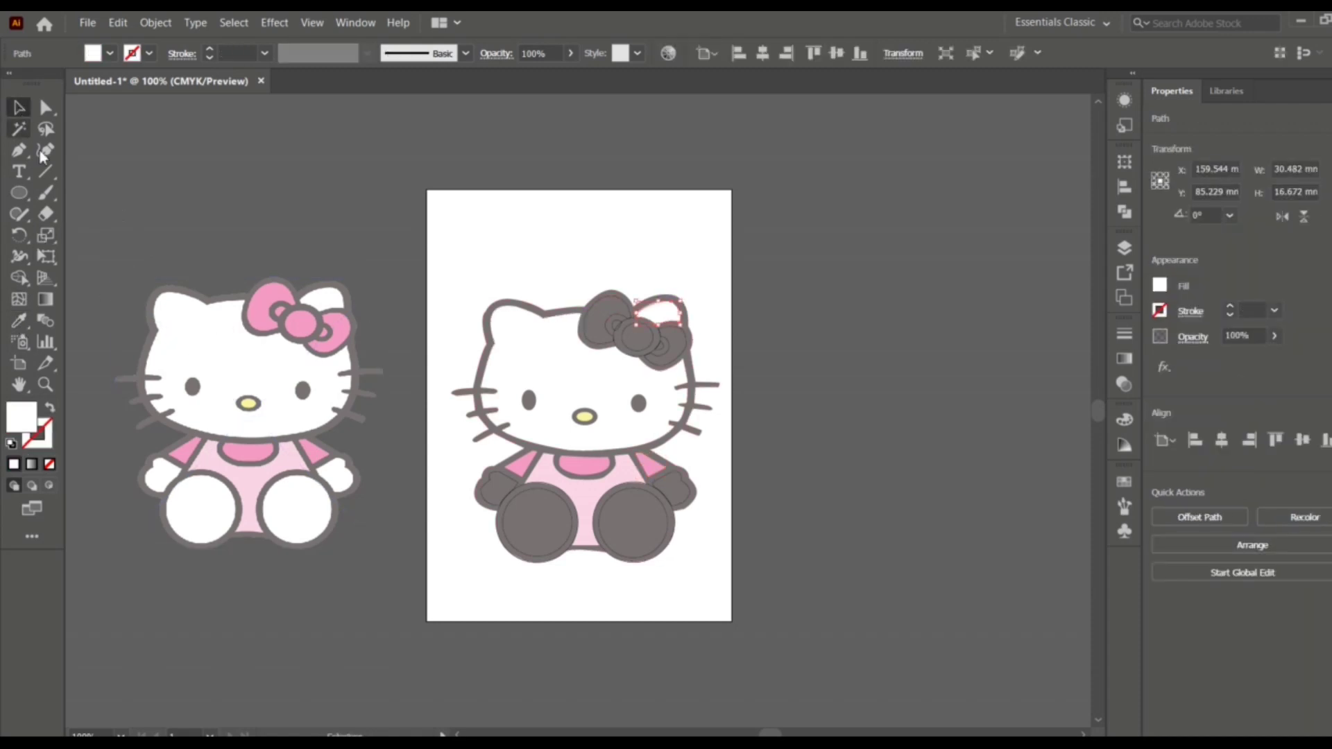
pyautogui.click(189, 260)
pyautogui.click(637, 348)
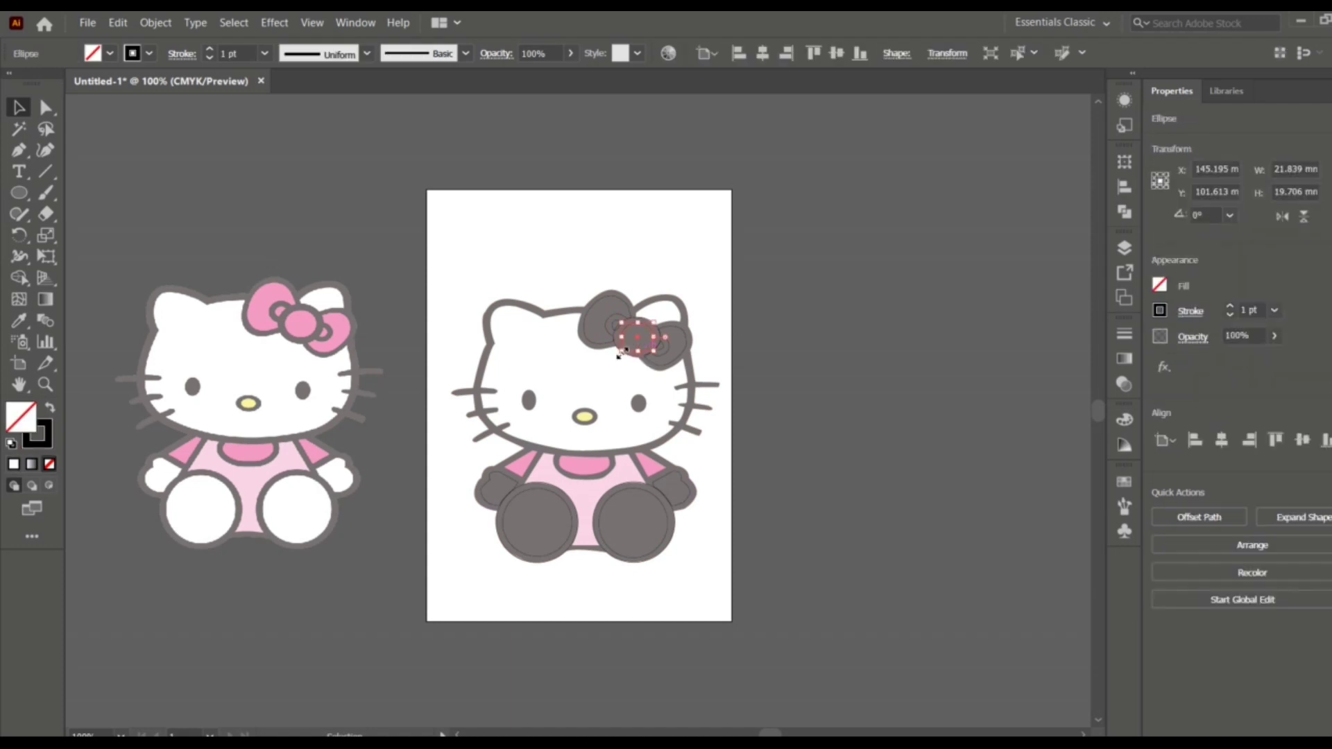
pyautogui.click(19, 323)
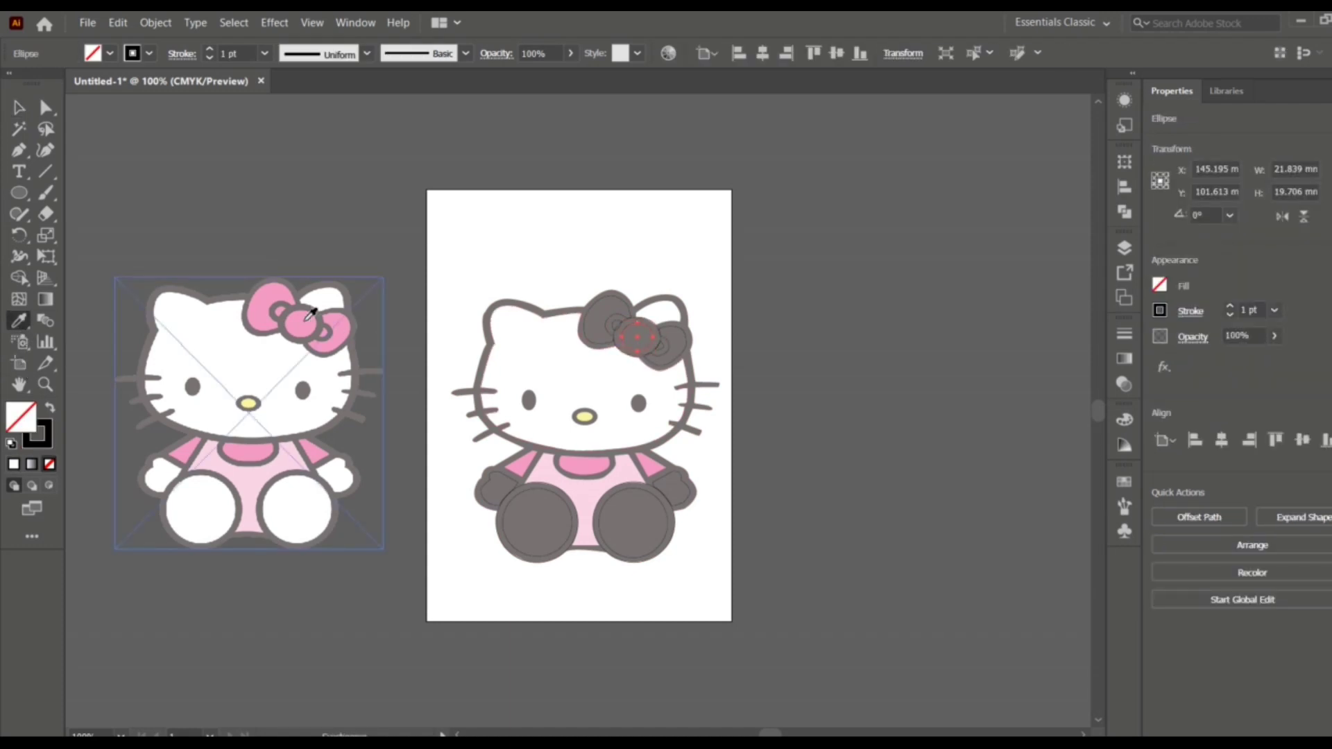
pyautogui.click(295, 319)
pyautogui.press('v')
pyautogui.click(106, 168)
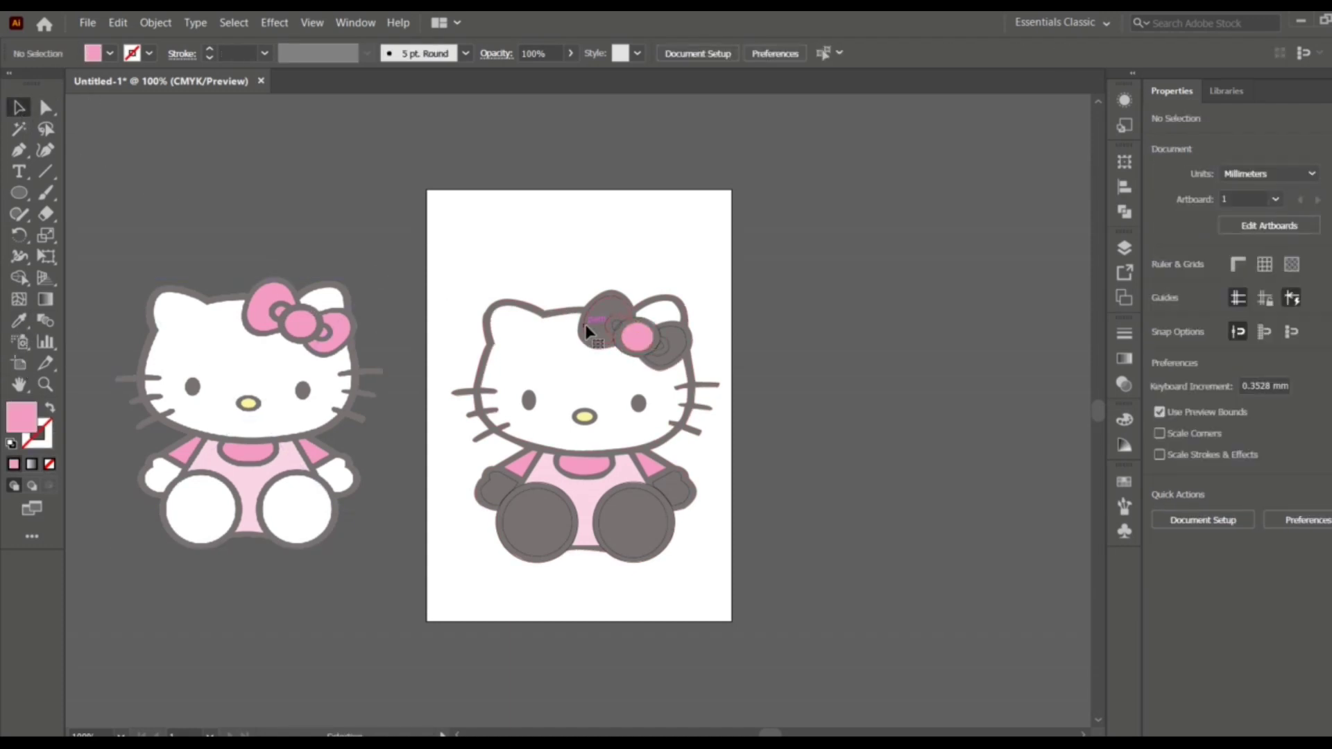
# Fill the bow's left lobe and small knot with the reference's pink
pyautogui.click(586, 329)
pyautogui.click(20, 323)
pyautogui.click(273, 295)
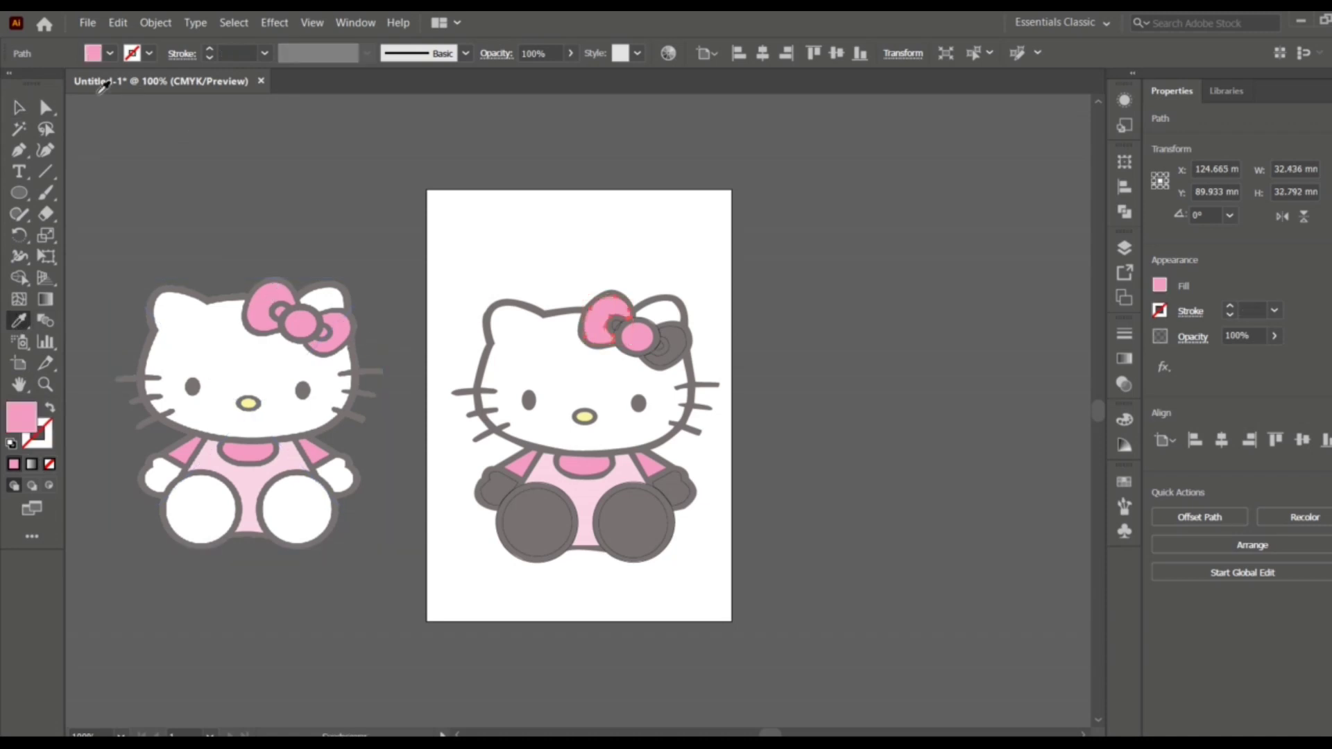
pyautogui.press('v')
pyautogui.click(98, 155)
pyautogui.click(611, 333)
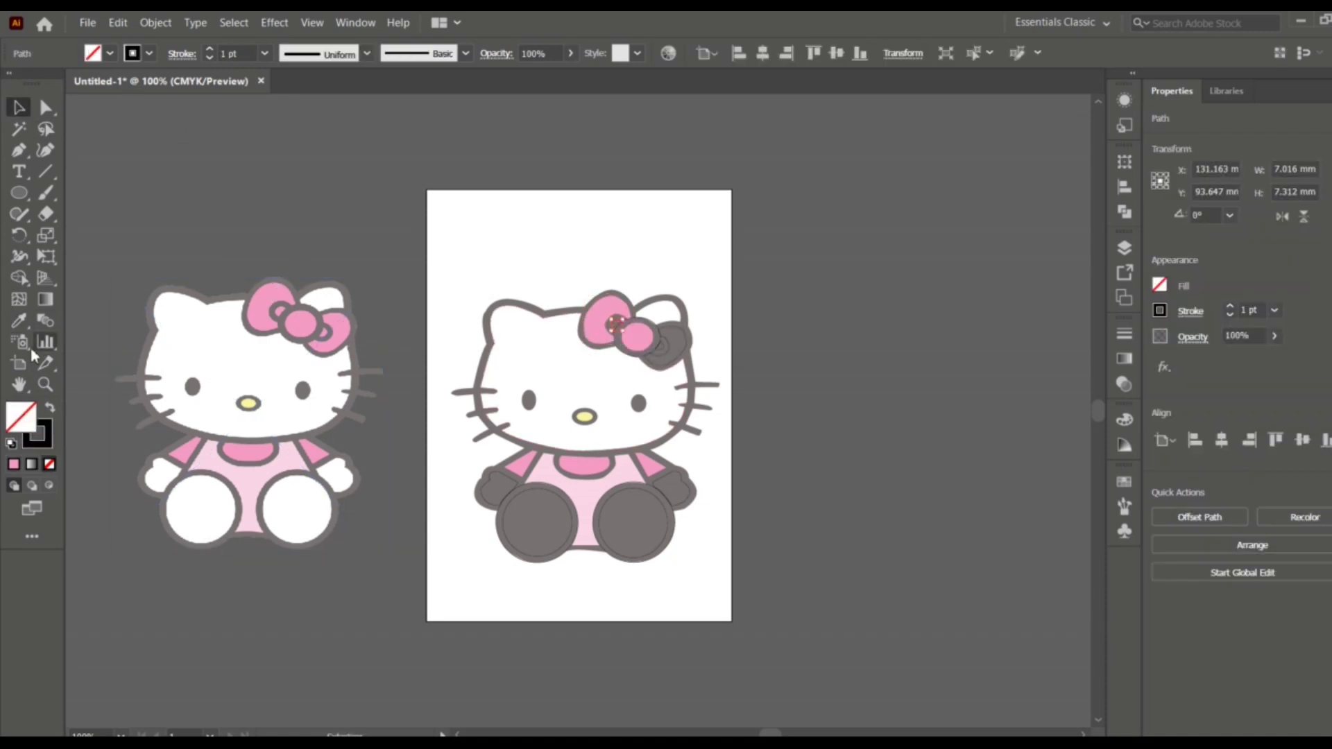
pyautogui.click(19, 321)
pyautogui.click(264, 306)
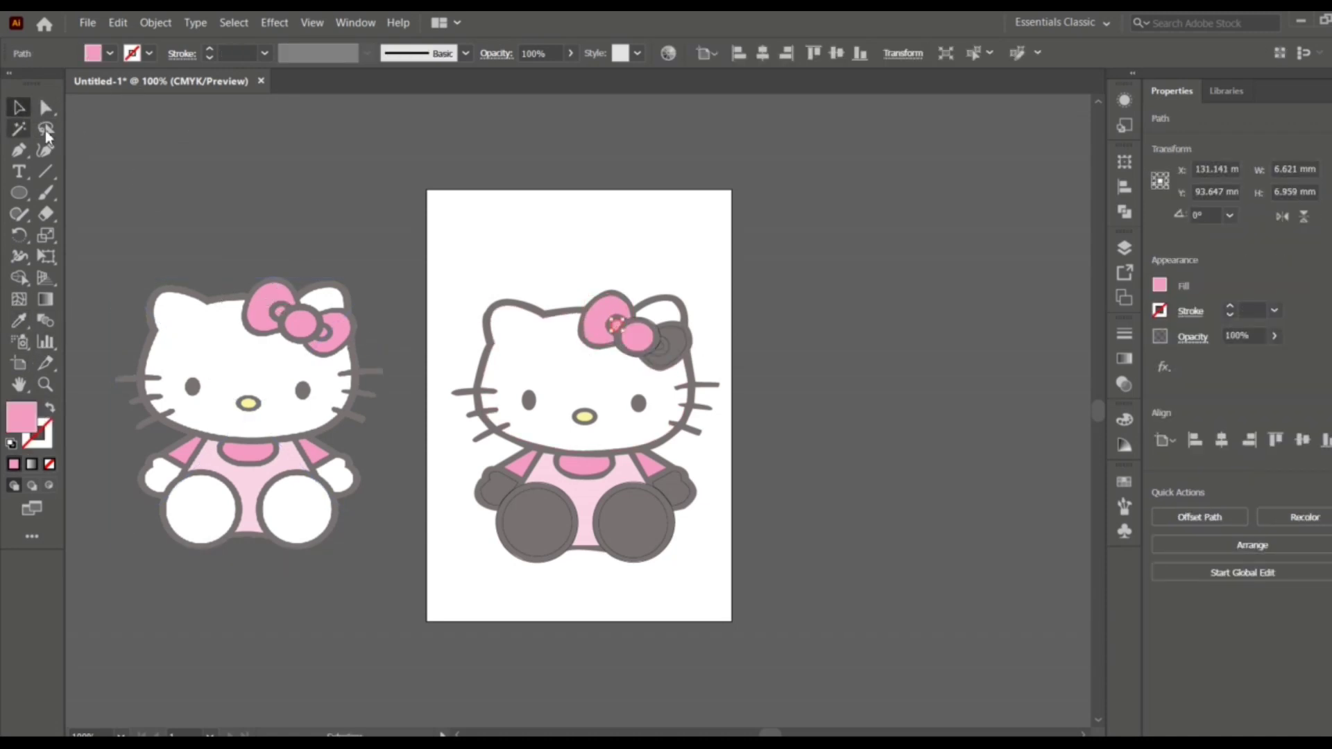
pyautogui.click(402, 293)
# Fill the bow's right lobe and remaining knot shape with pink
pyautogui.click(661, 347)
pyautogui.click(19, 320)
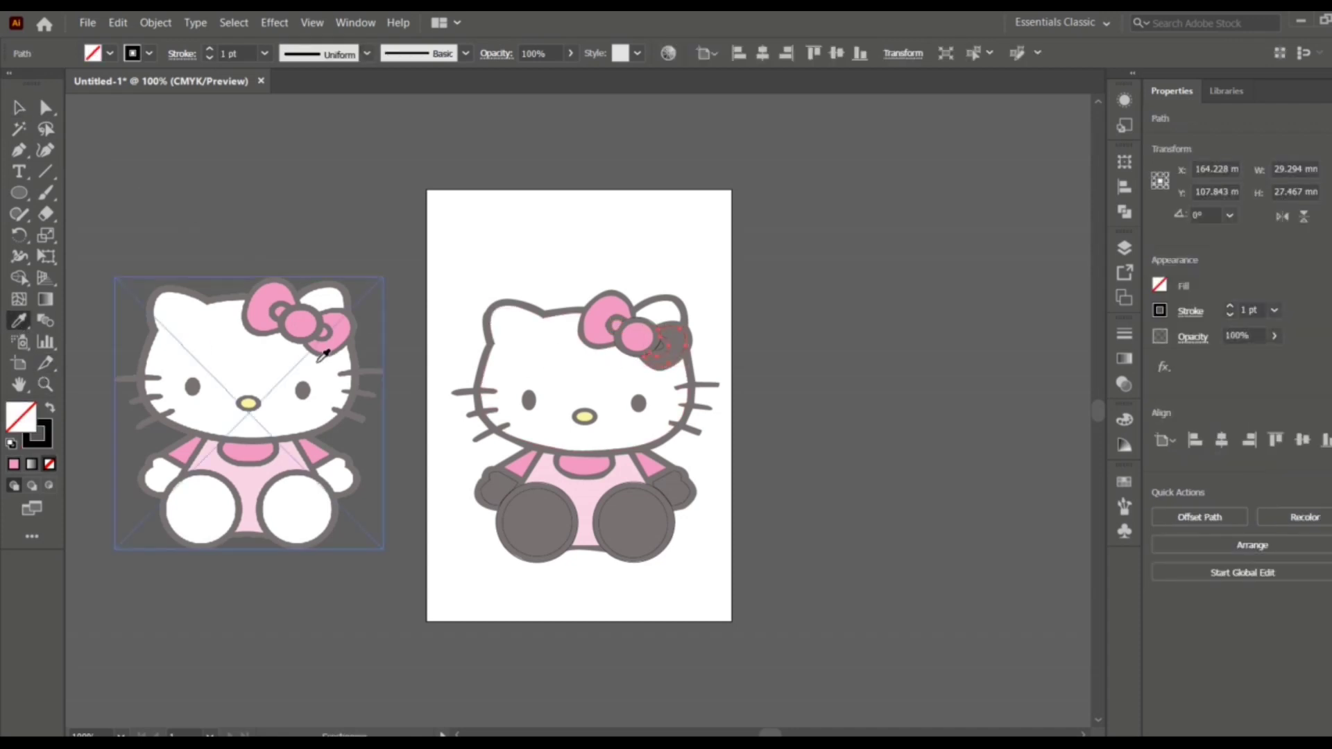
pyautogui.click(326, 341)
pyautogui.click(20, 108)
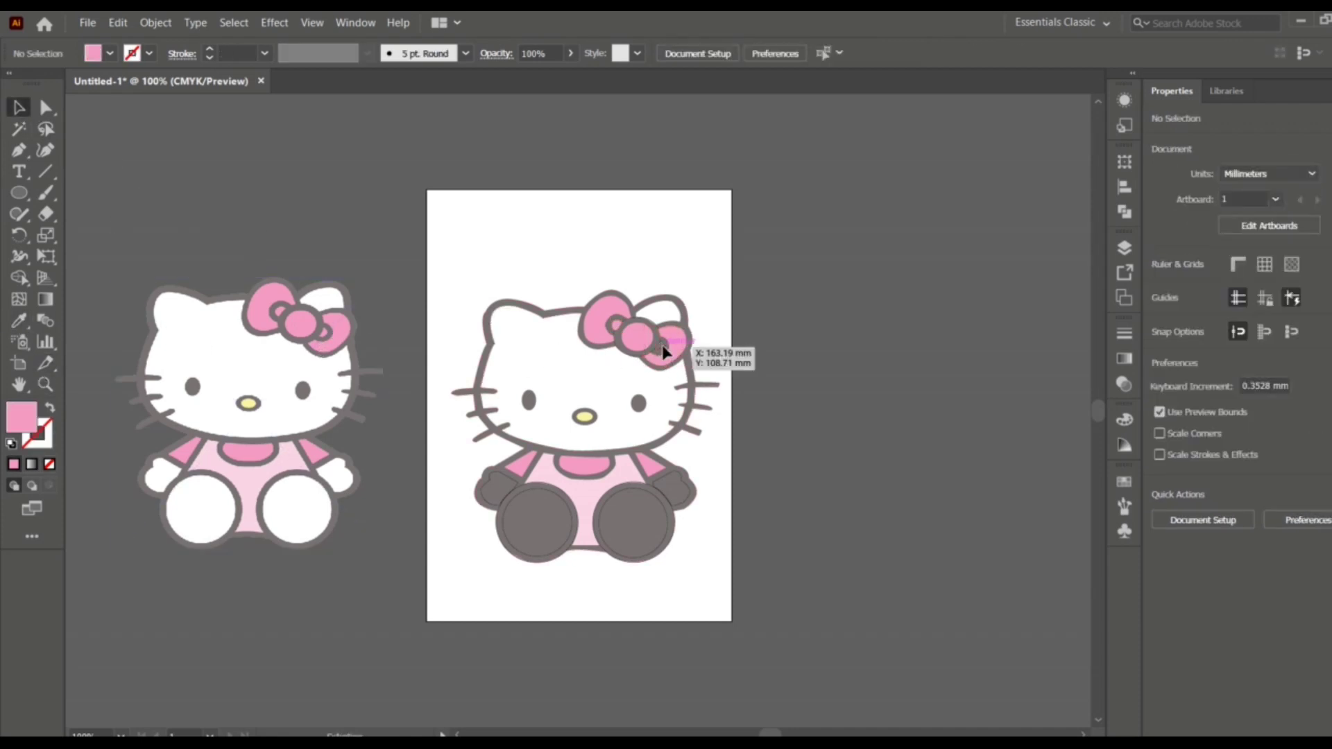
pyautogui.click(660, 347)
pyautogui.click(20, 320)
pyautogui.click(297, 306)
# Make the left arm white and the left leg white with a grey outline
pyautogui.click(19, 108)
pyautogui.click(199, 213)
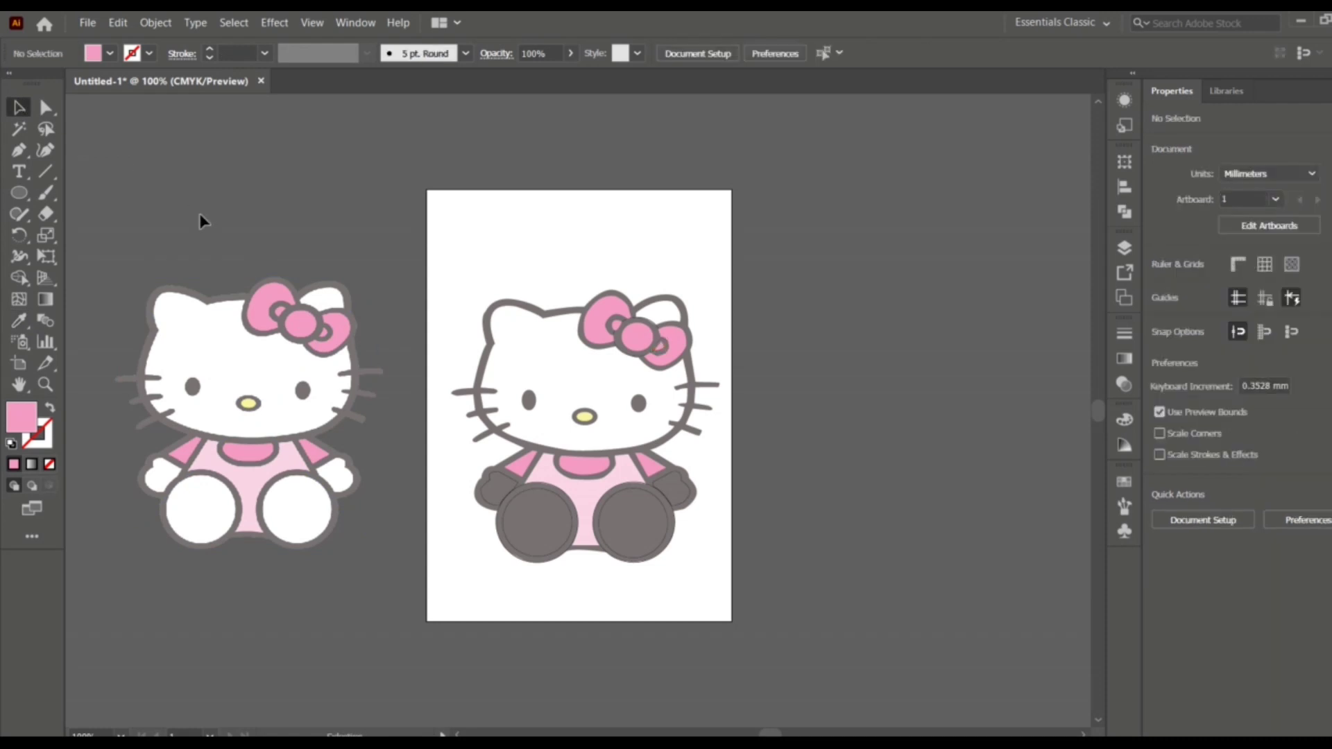
pyautogui.click(487, 494)
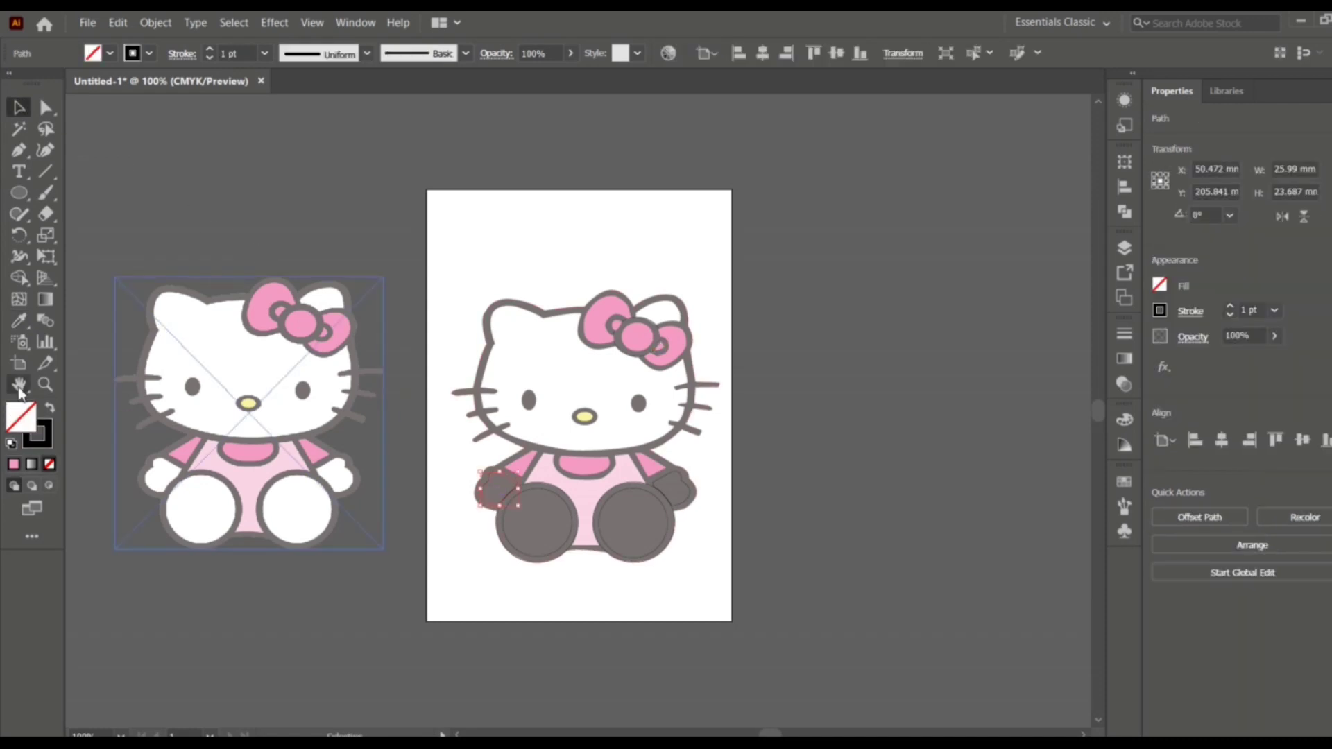
pyautogui.click(20, 320)
pyautogui.click(194, 357)
pyautogui.click(20, 108)
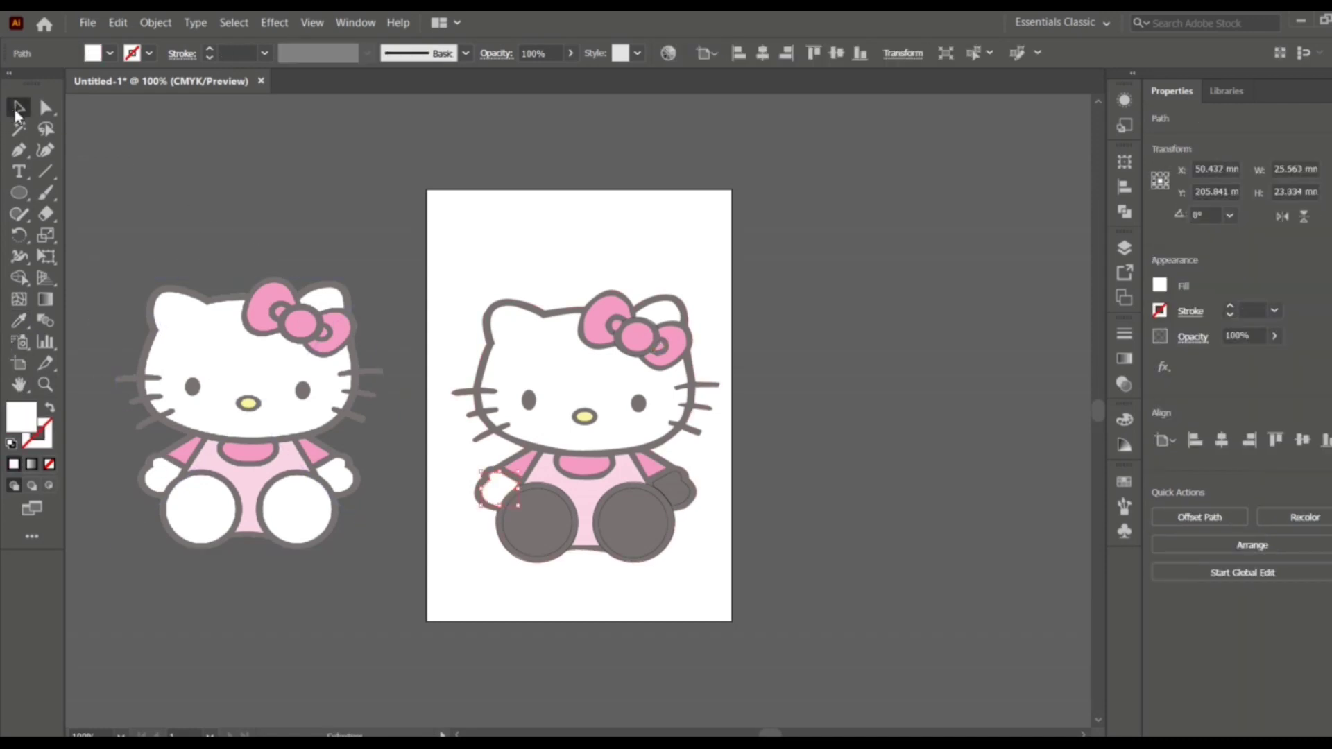
pyautogui.click(500, 521)
pyautogui.click(20, 321)
pyautogui.click(205, 503)
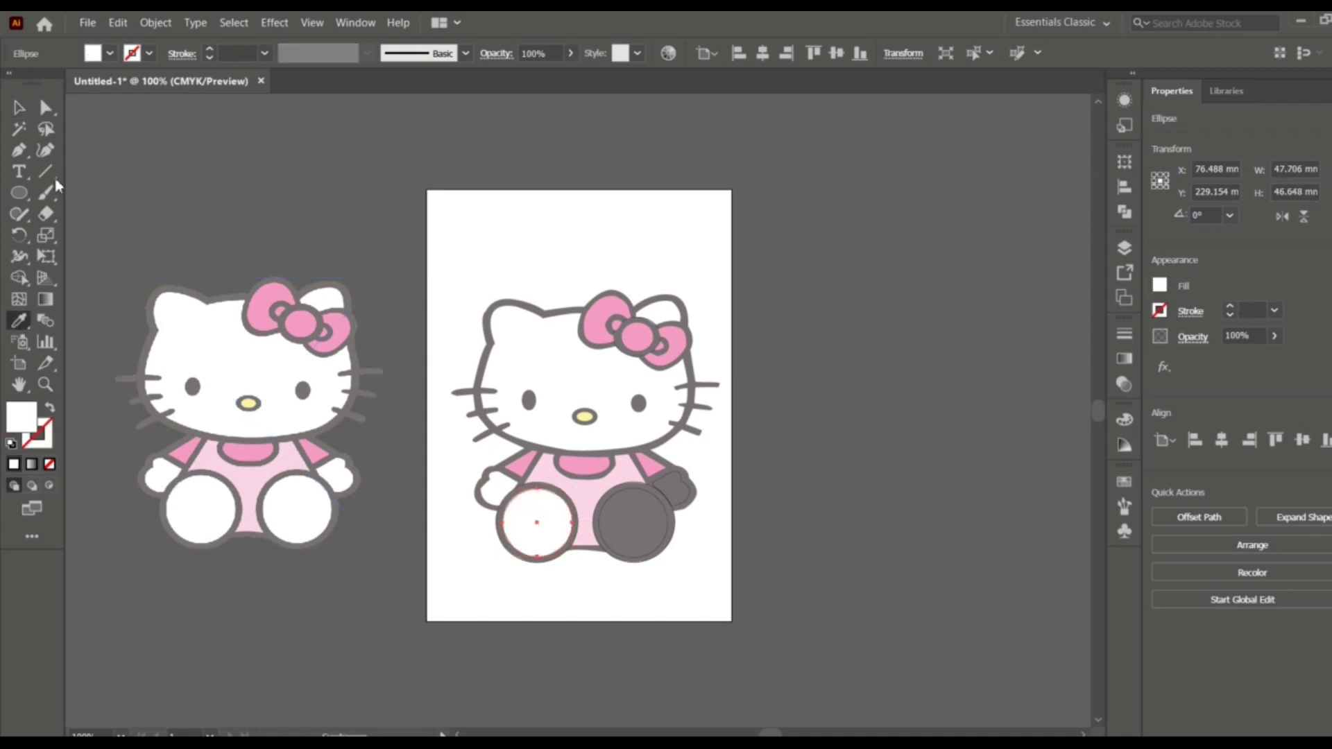
pyautogui.click(19, 108)
pyautogui.click(145, 202)
# Make the right leg white with a grey outline and the right arm white
pyautogui.click(621, 517)
pyautogui.click(20, 320)
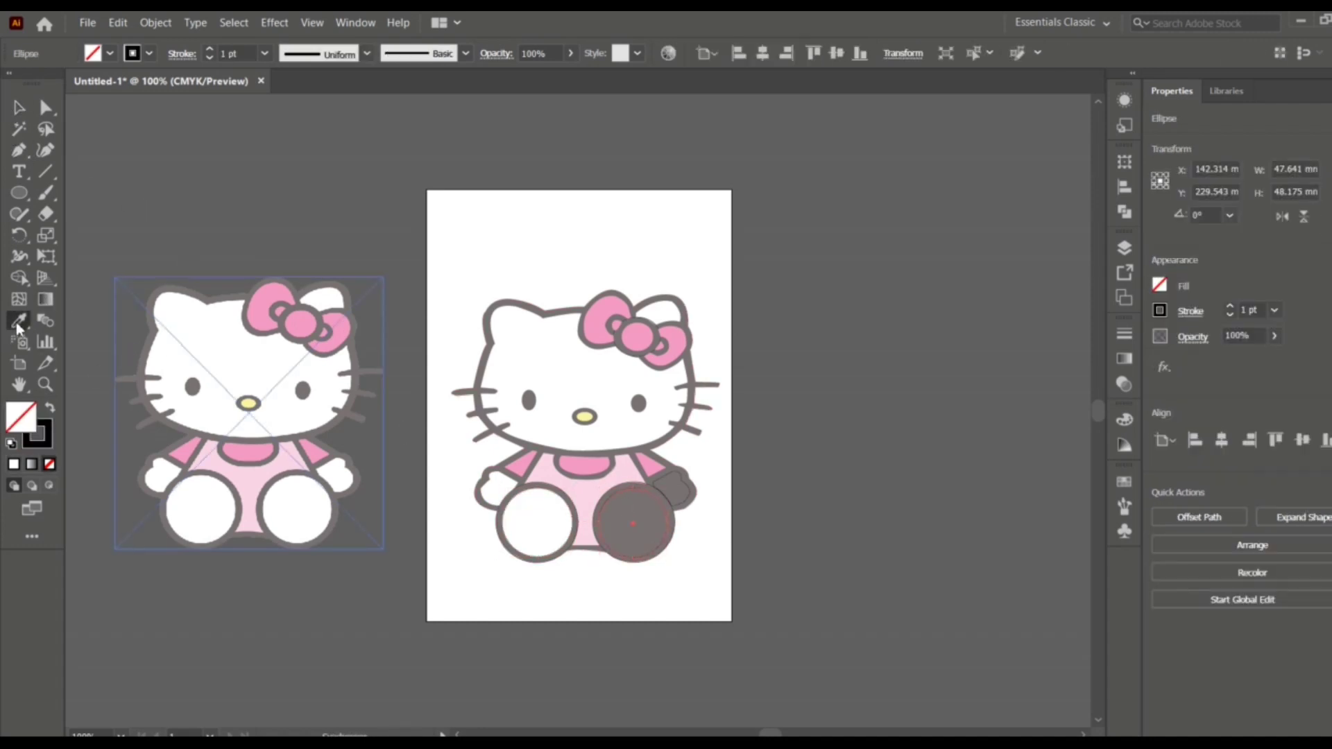
pyautogui.click(528, 514)
pyautogui.click(20, 107)
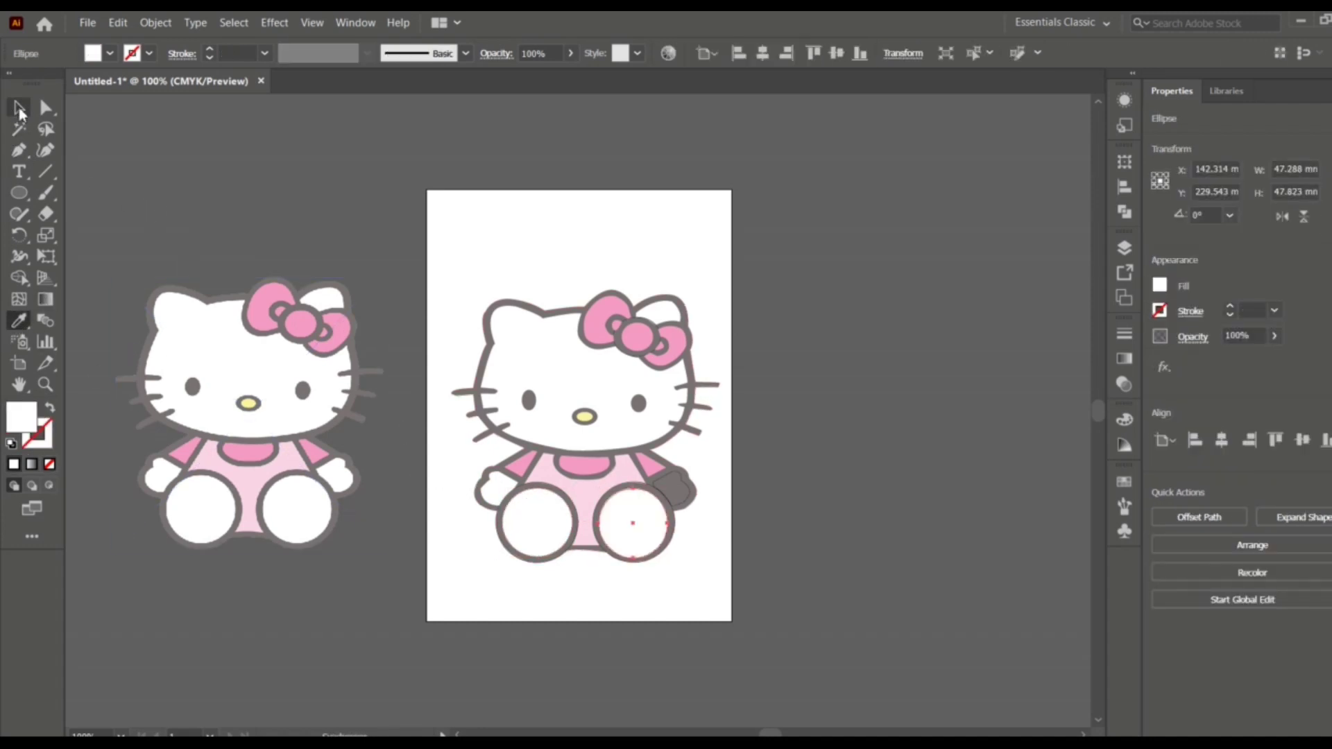
pyautogui.click(694, 488)
pyautogui.click(20, 321)
pyautogui.click(208, 361)
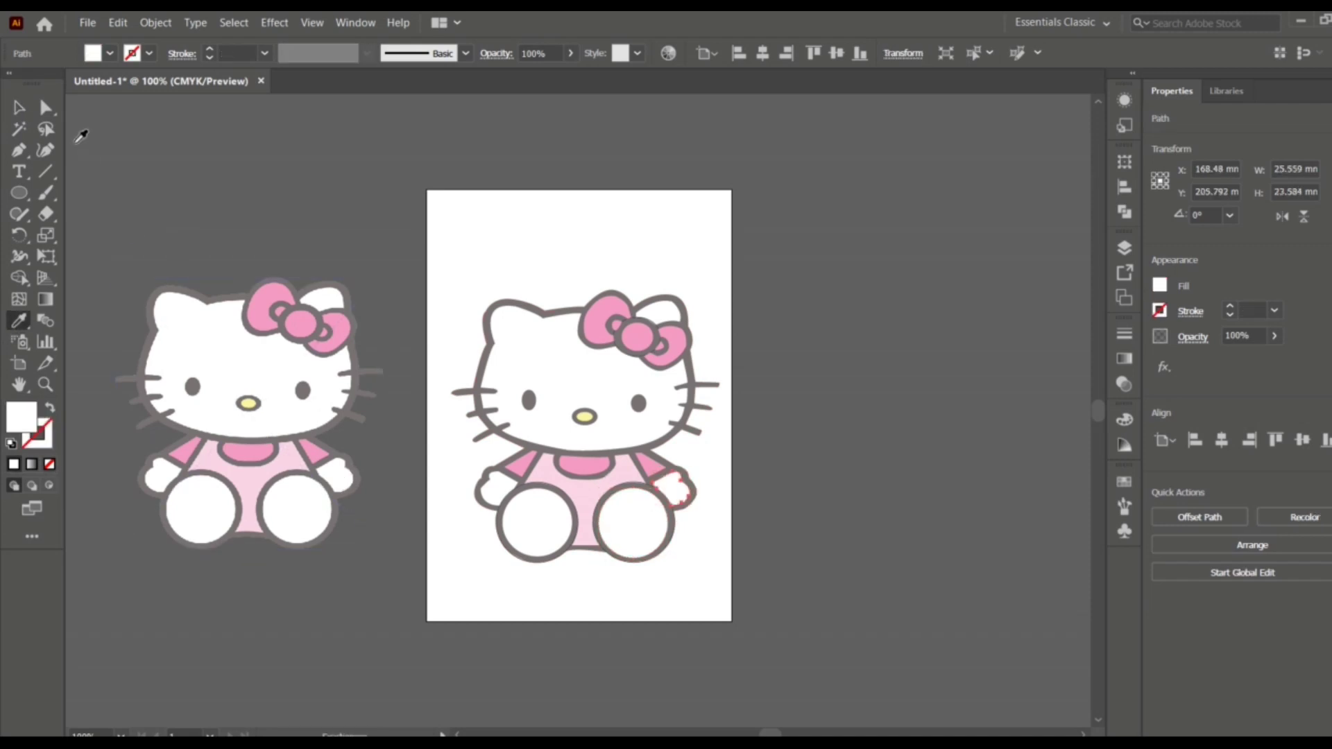
pyautogui.click(20, 108)
pyautogui.click(185, 238)
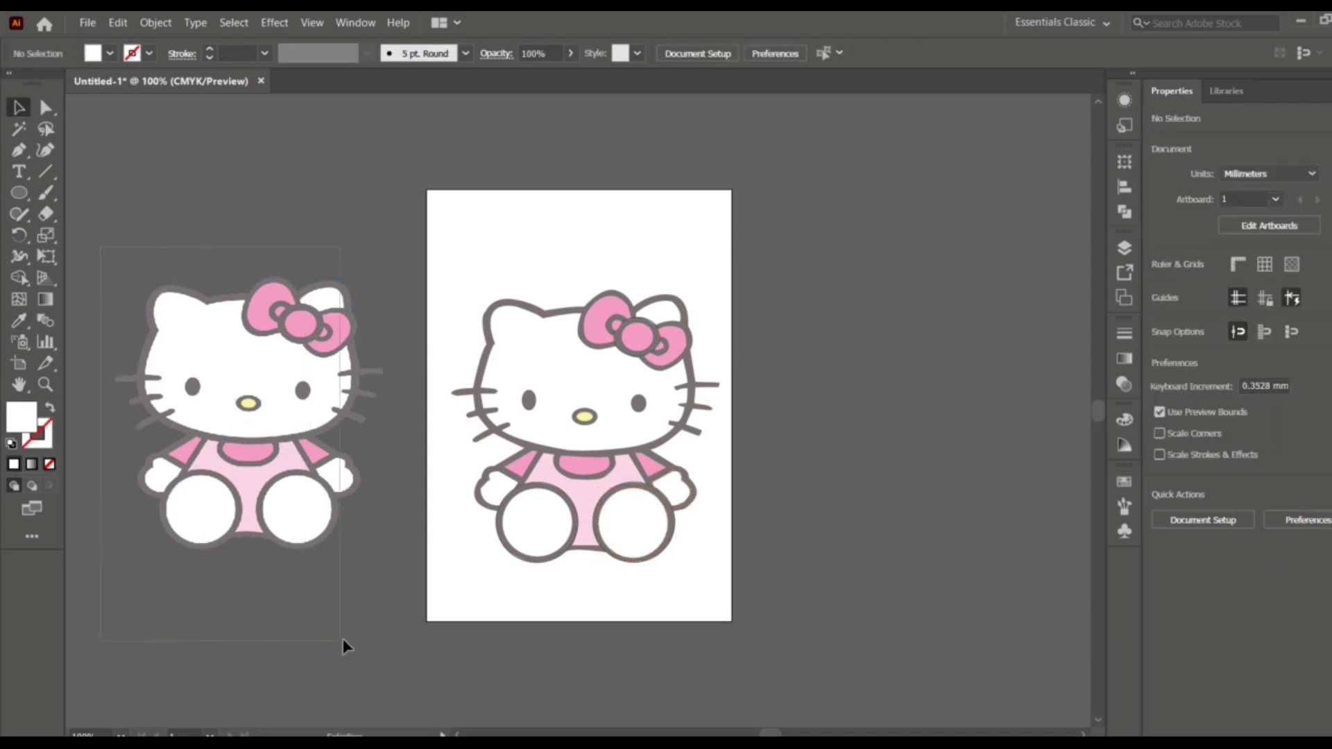
# Drag the reference image right and down next to the coloured kitty, then deselect it
pyautogui.moveTo(233, 493); pyautogui.dragTo(281, 512)
pyautogui.click(797, 566)
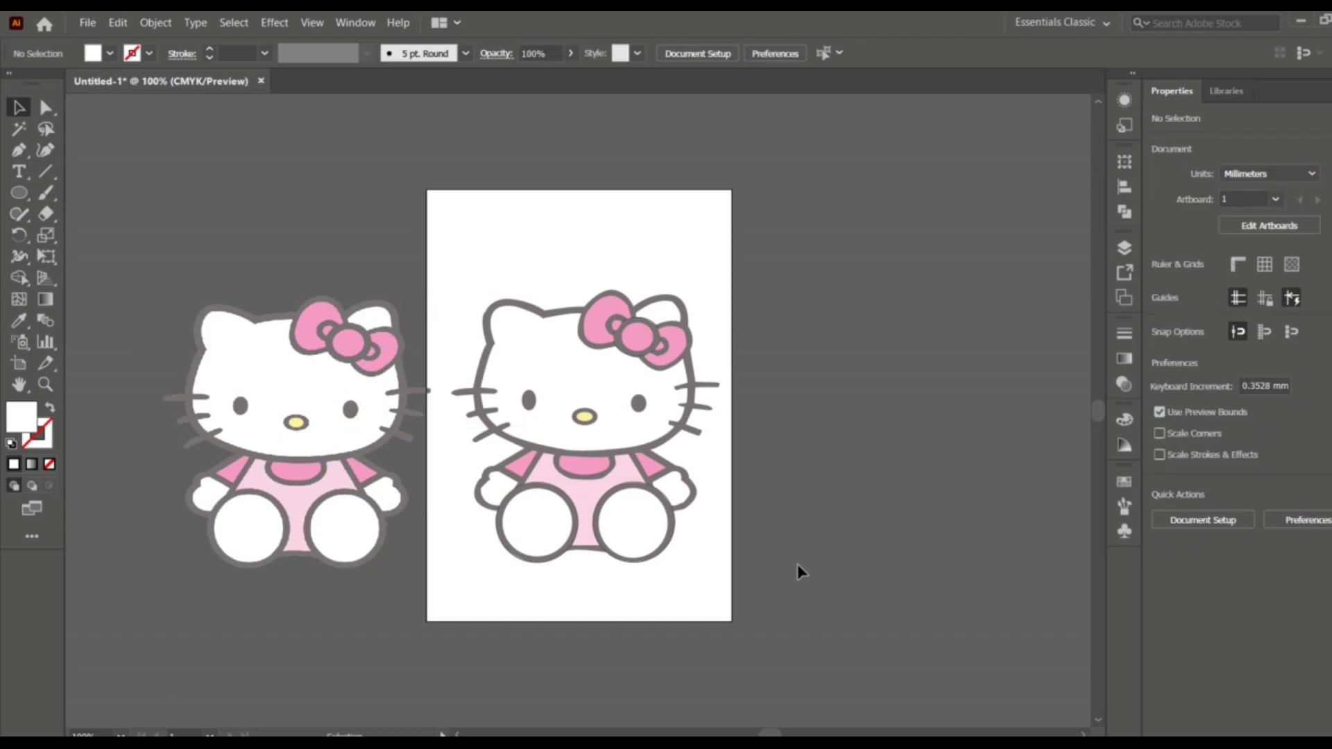